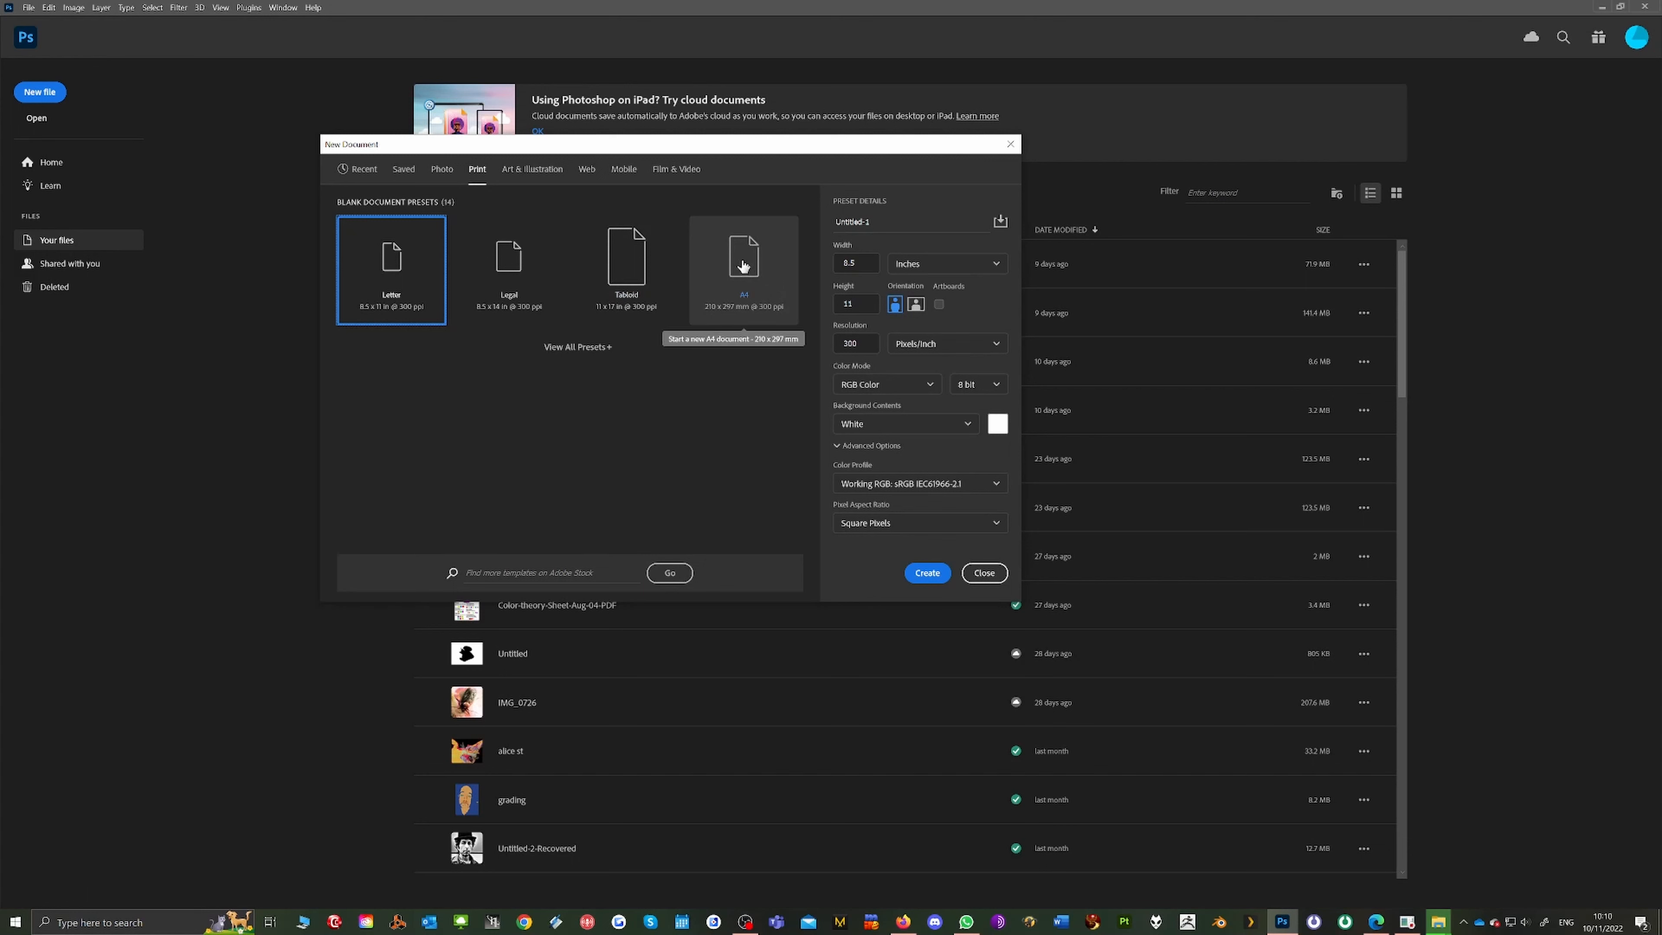
Create a new A4 print document in portrait orientation, 210 x 297 mm at 300 pixels/inch
left_click(743, 266)
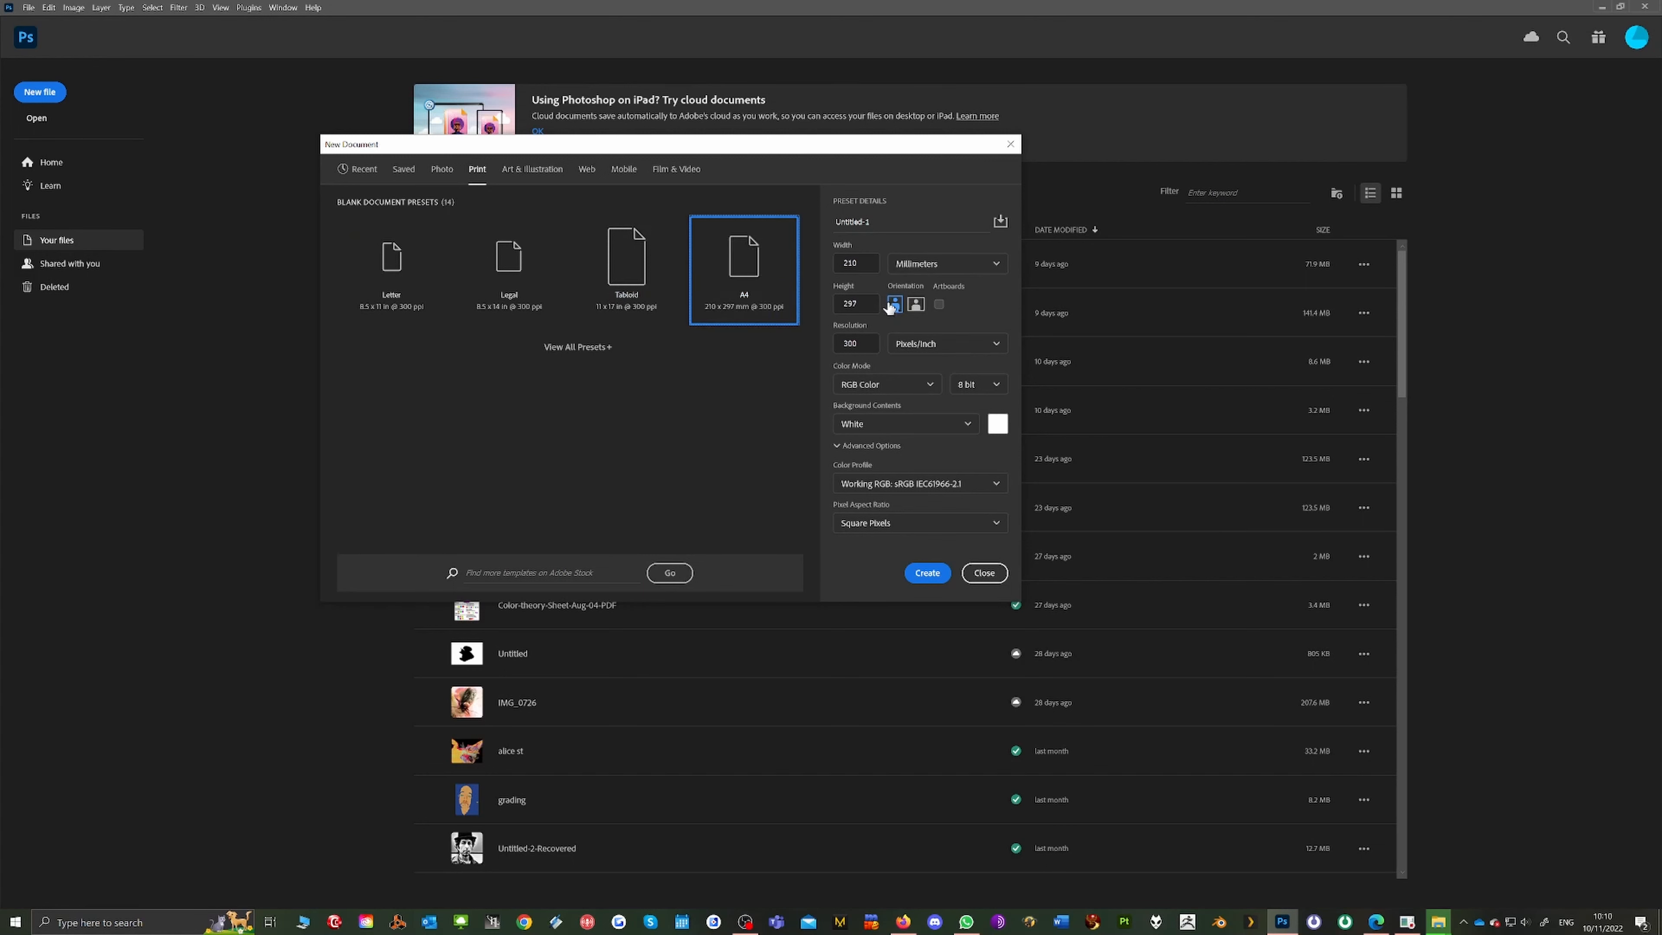
left_click(916, 305)
left_click(895, 305)
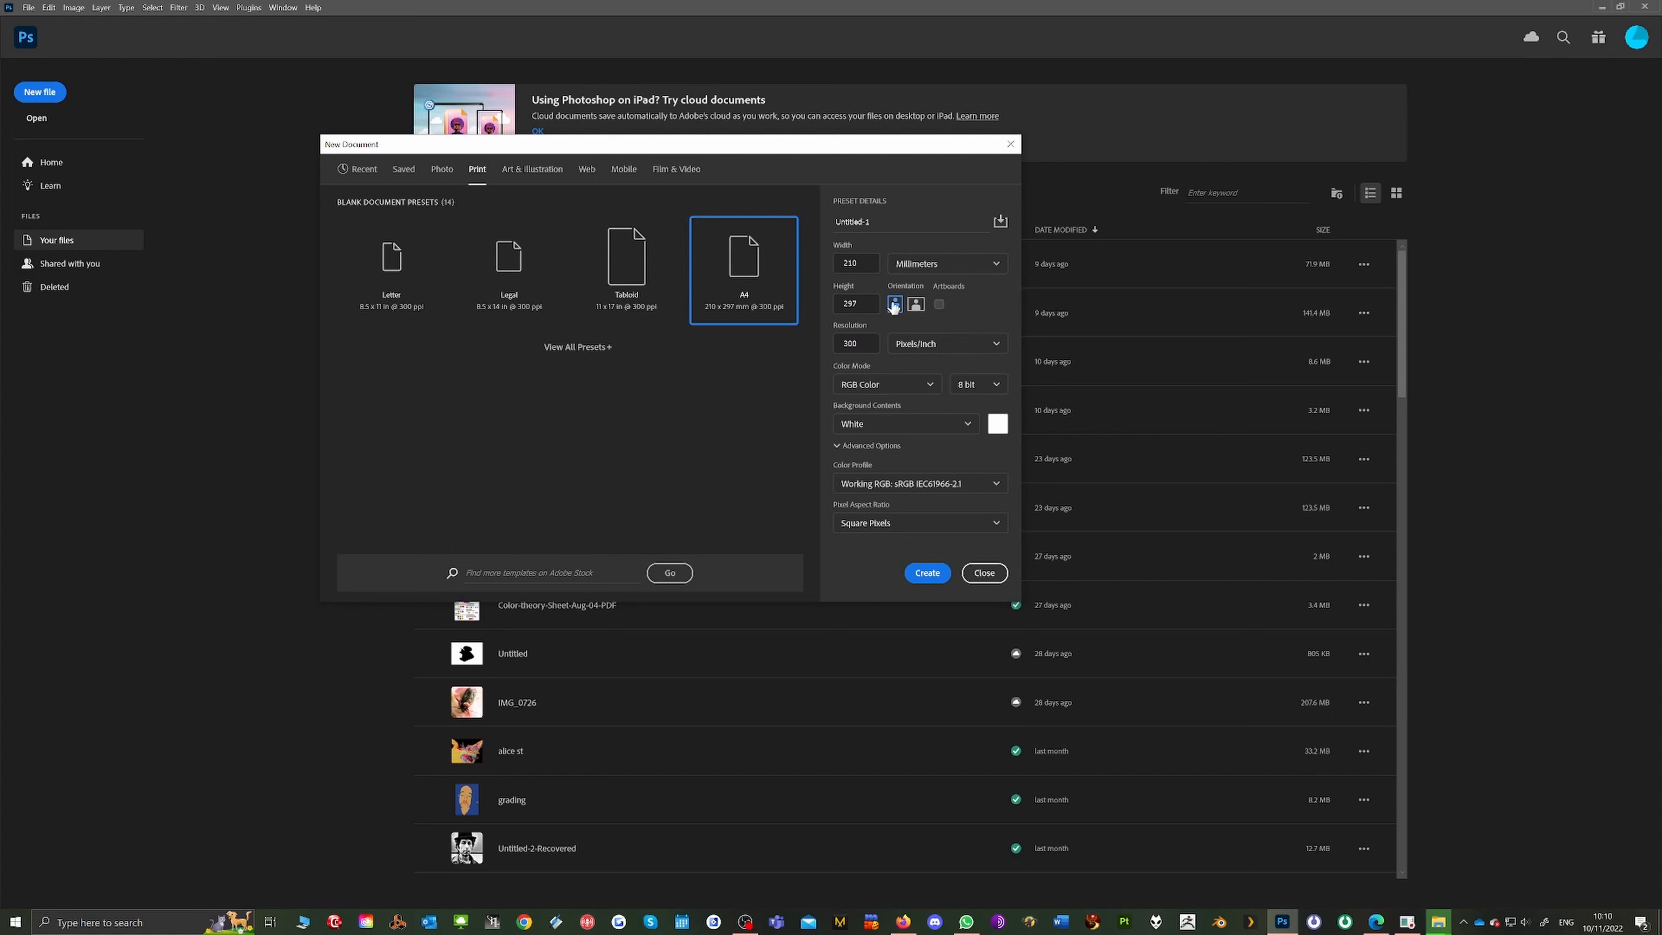
left_click(926, 574)
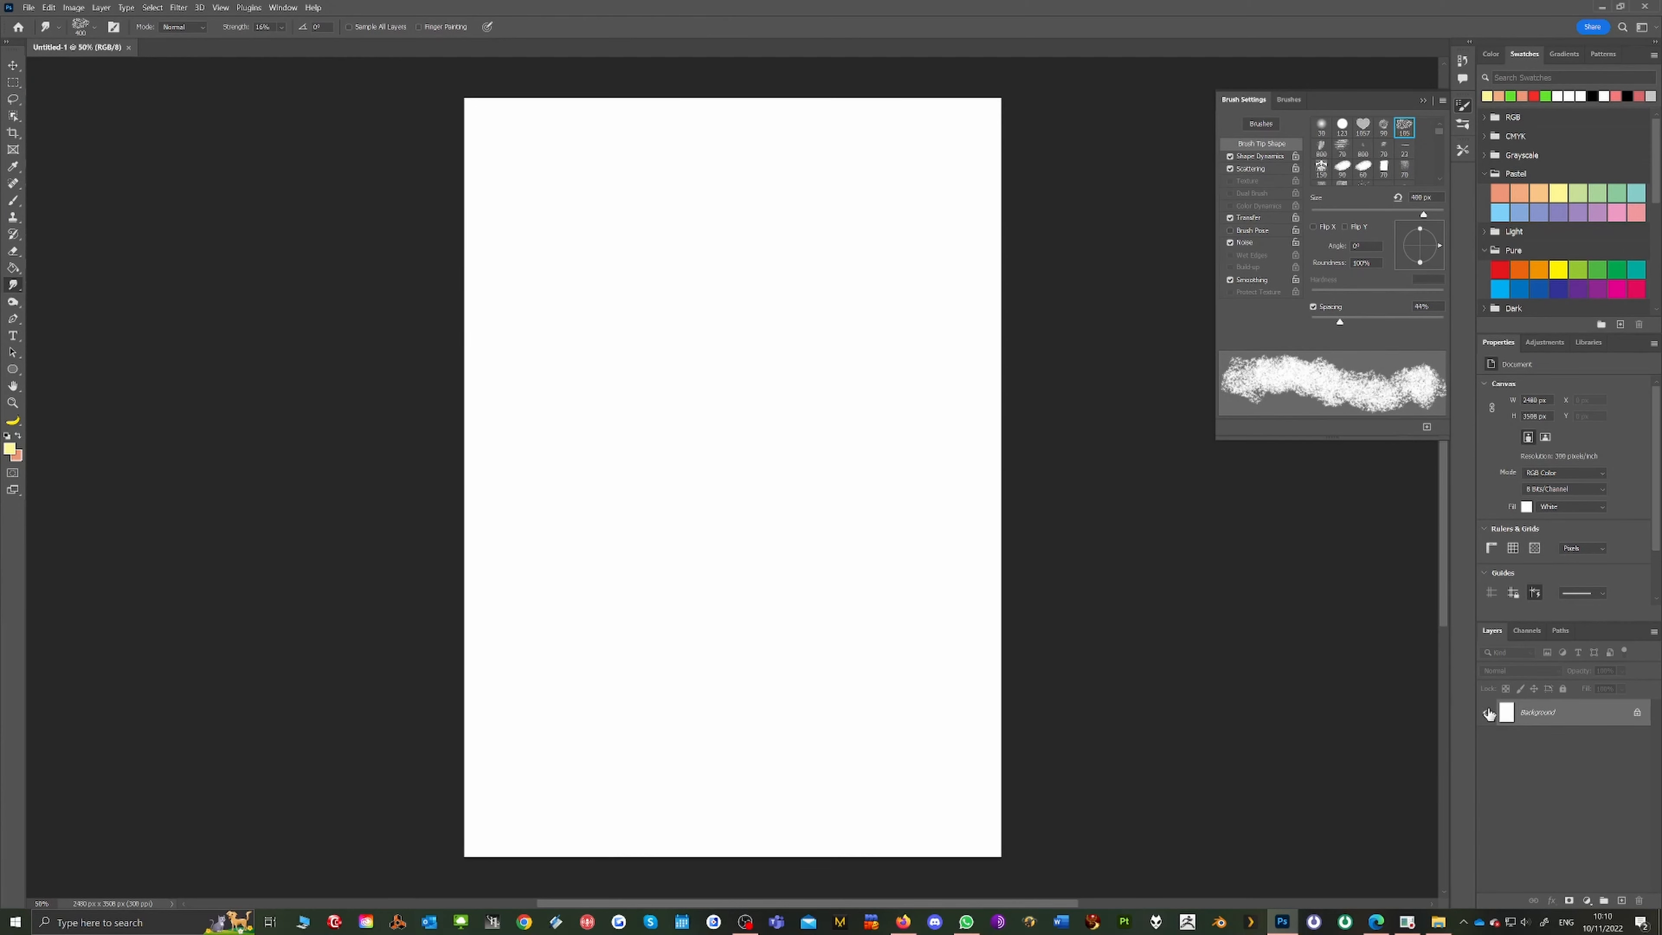
Collapse the Brush Settings panel and reset the Essentials workspace to its default layout
left_click(1422, 97)
left_click(283, 7)
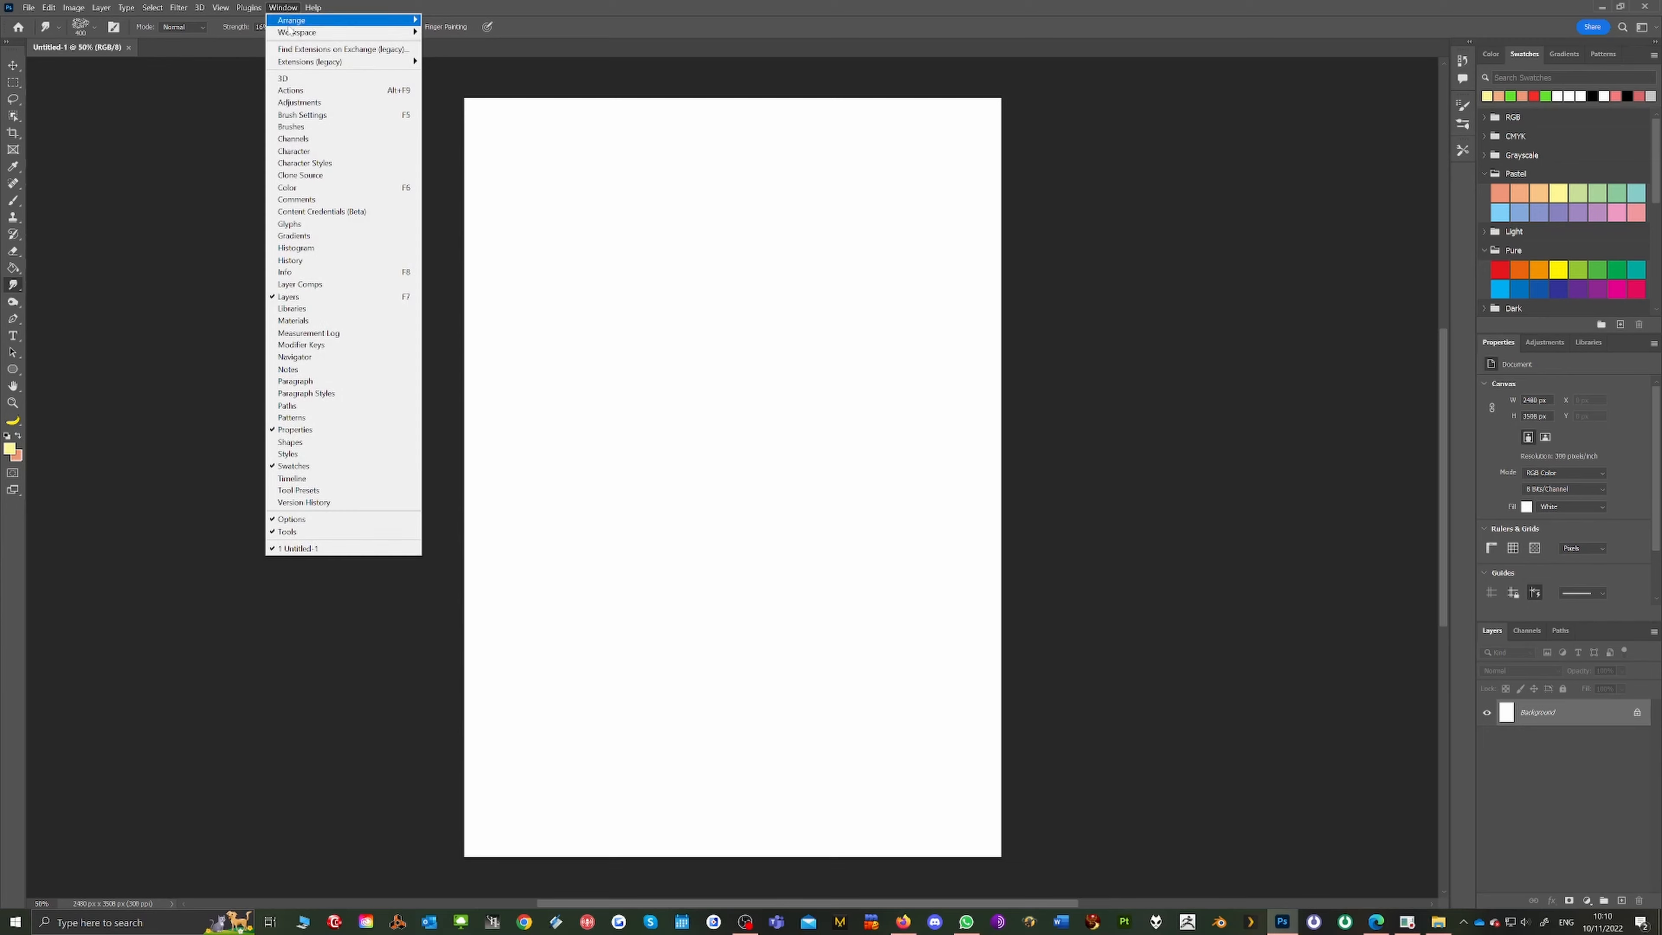
mouse_move(291, 32)
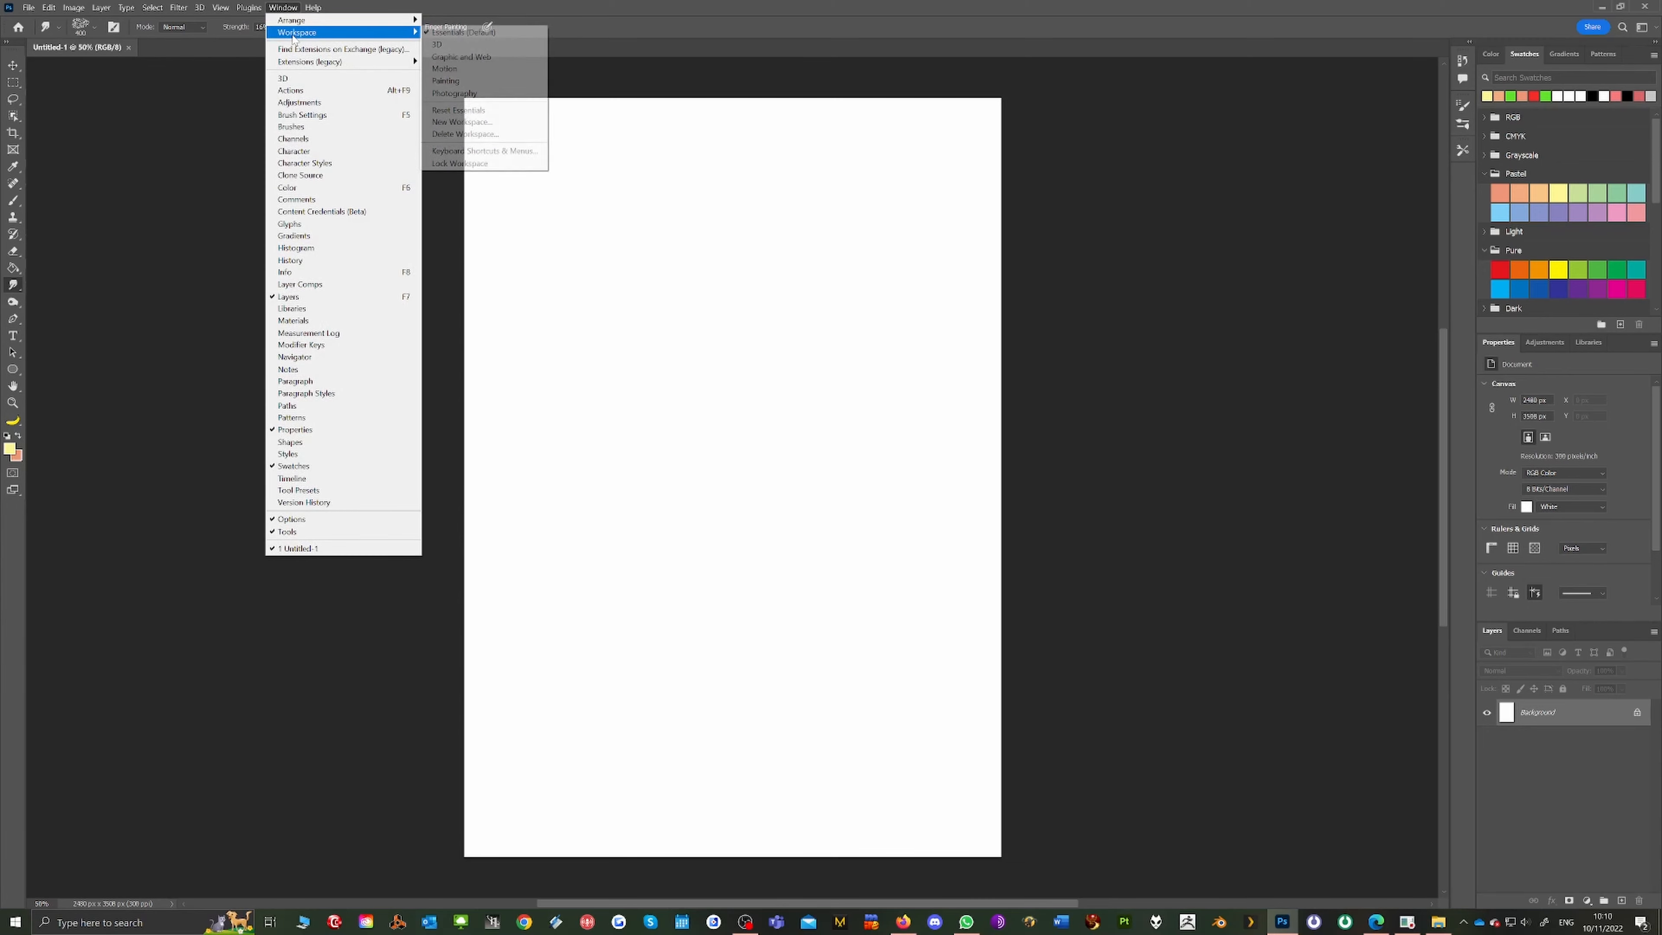
left_click(457, 111)
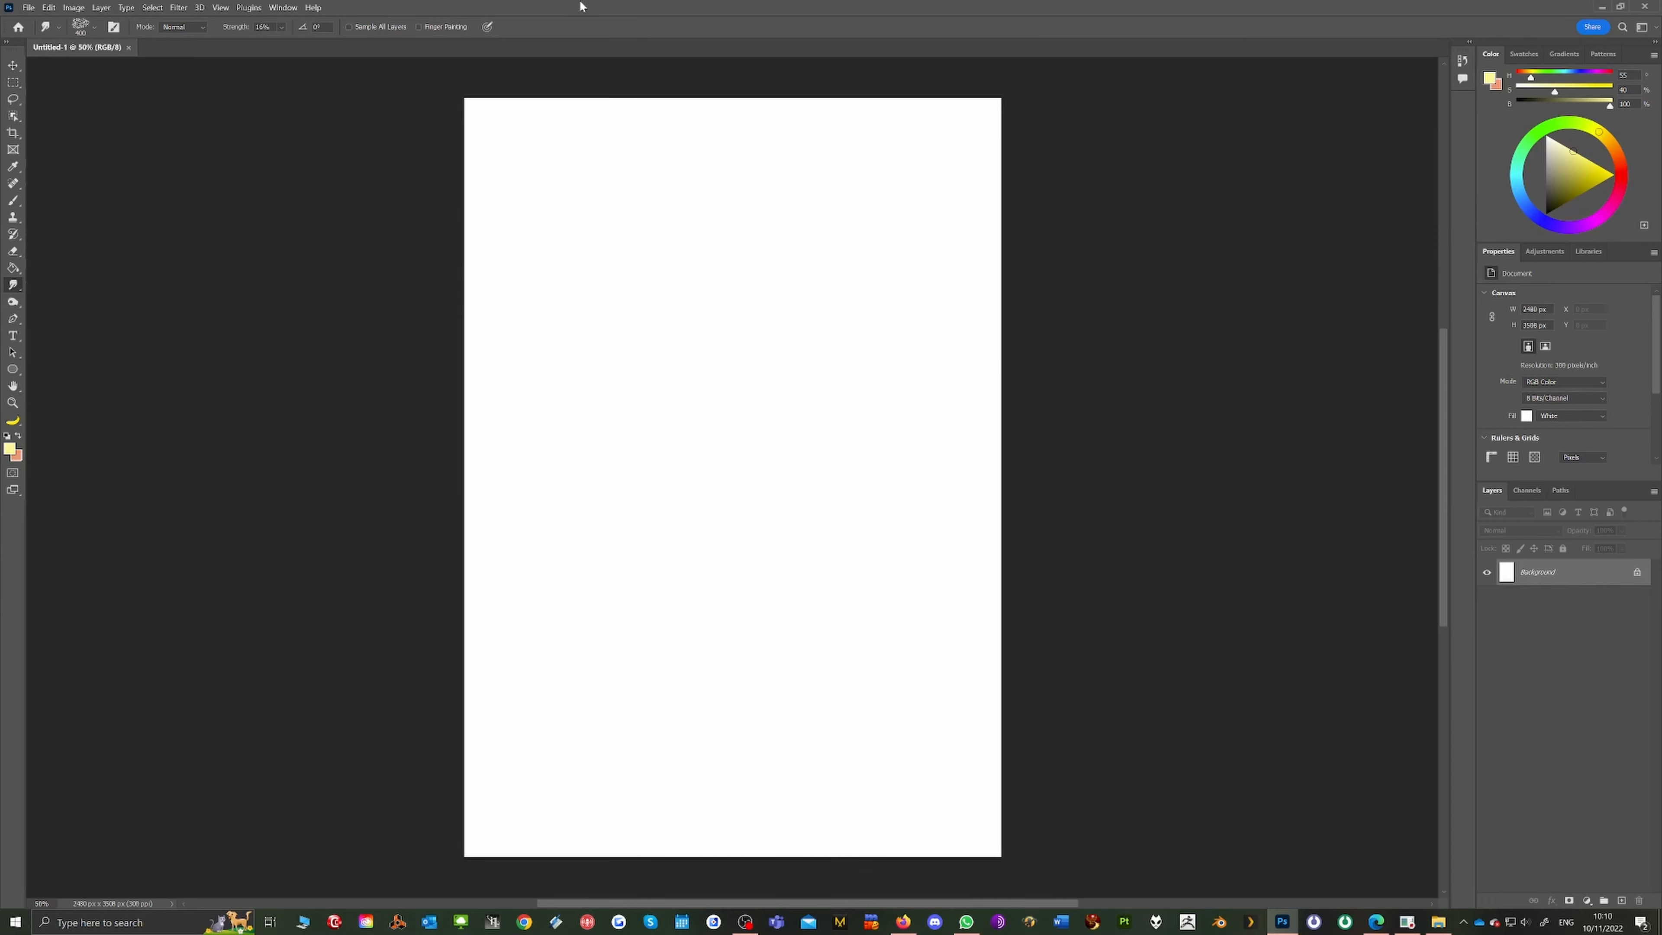
Place the panda drawing maxresdefault.jpg from the Desktop into the document as an embedded image
left_click(30, 7)
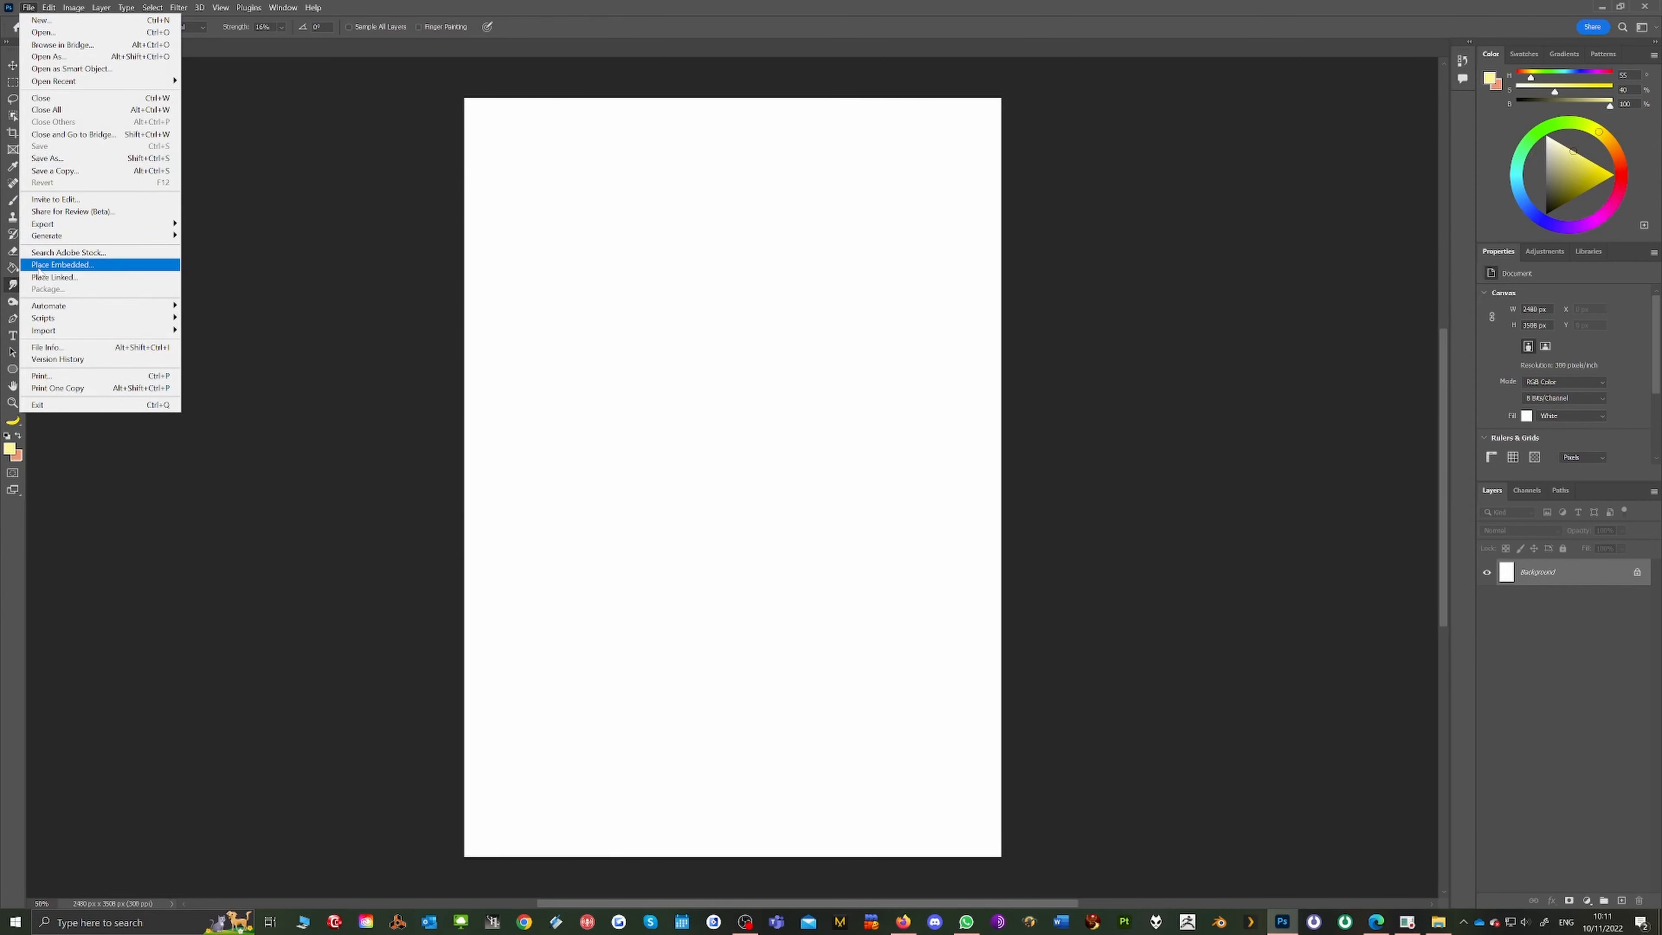
left_click(62, 267)
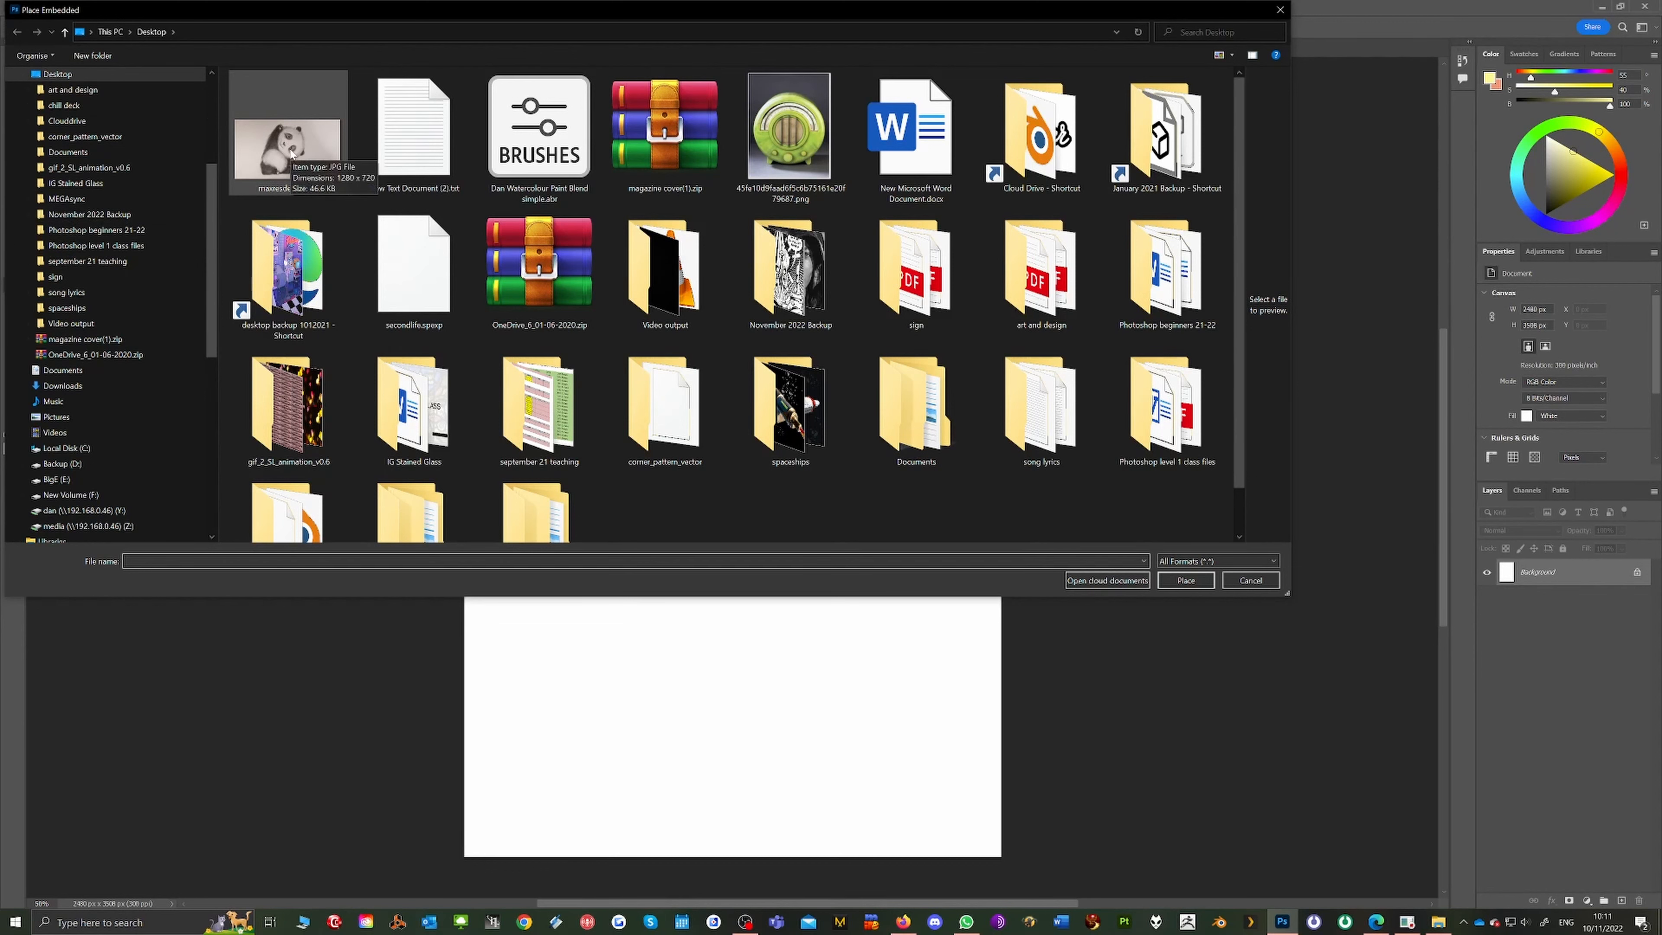
left_click(292, 152)
left_click(1173, 580)
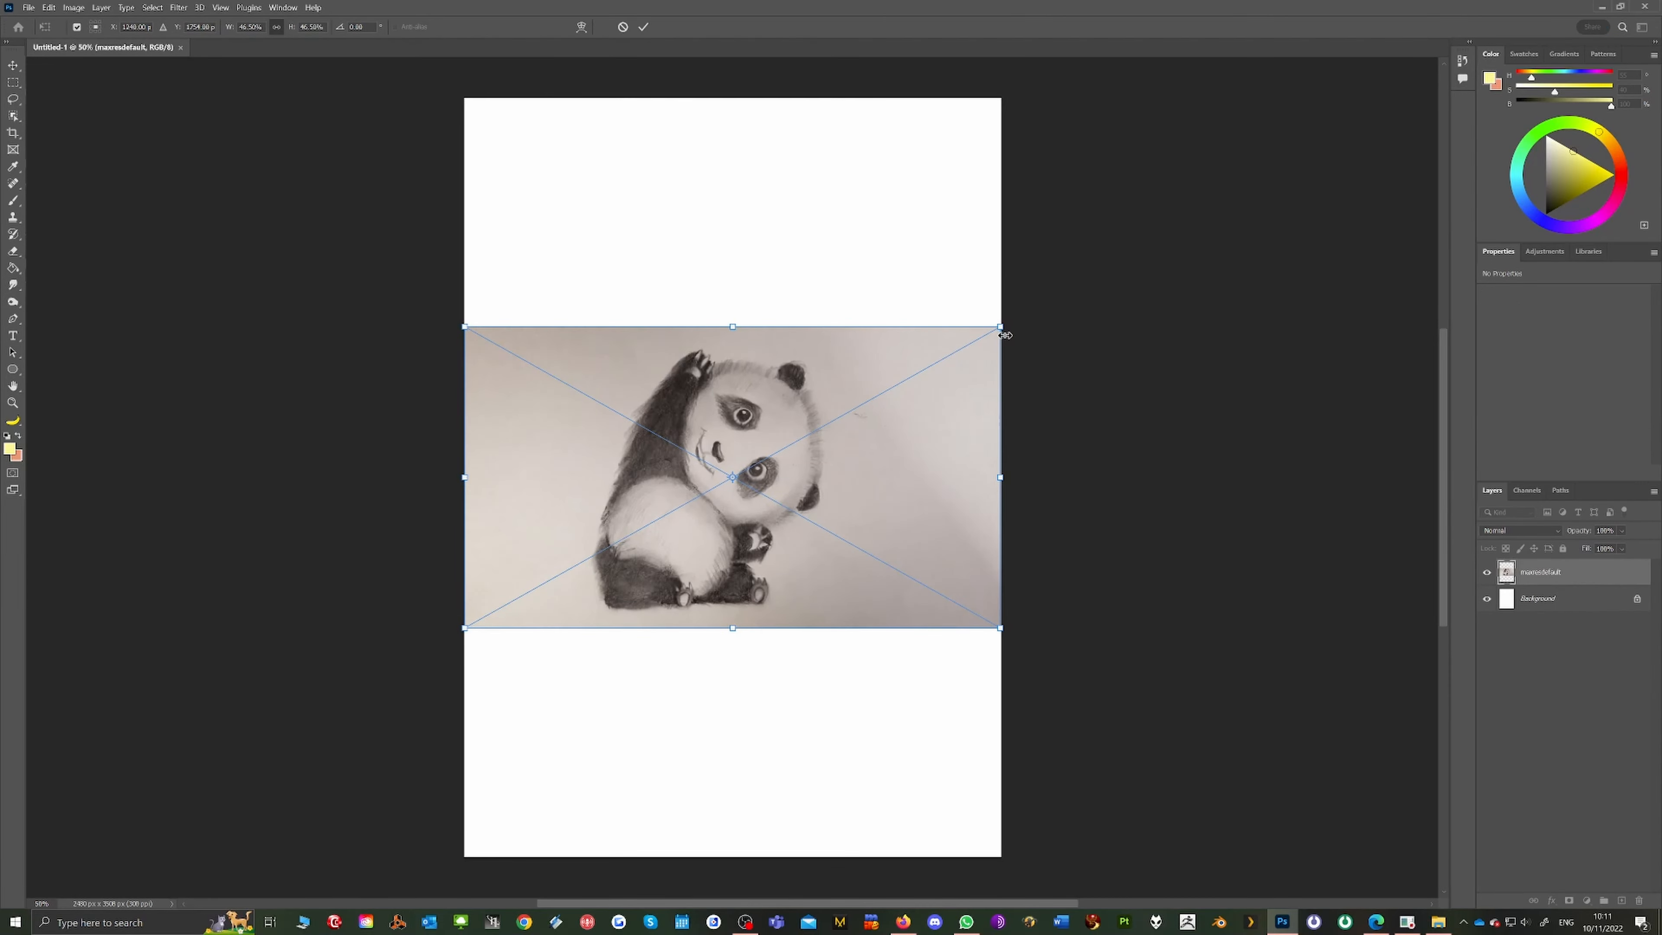
Enlarge the placed panda image to about 77%, position the panda within the page, and toggle its layer's visibility to check it
mouse_move(757, 408)
left_mouse_down()
mouse_move(785, 331)
mouse_move(674, 313)
mouse_move(1052, 358)
mouse_move(927, 492)
mouse_move(555, 405)
mouse_move(689, 379)
mouse_move(746, 413)
mouse_move(731, 422)
left_mouse_up()
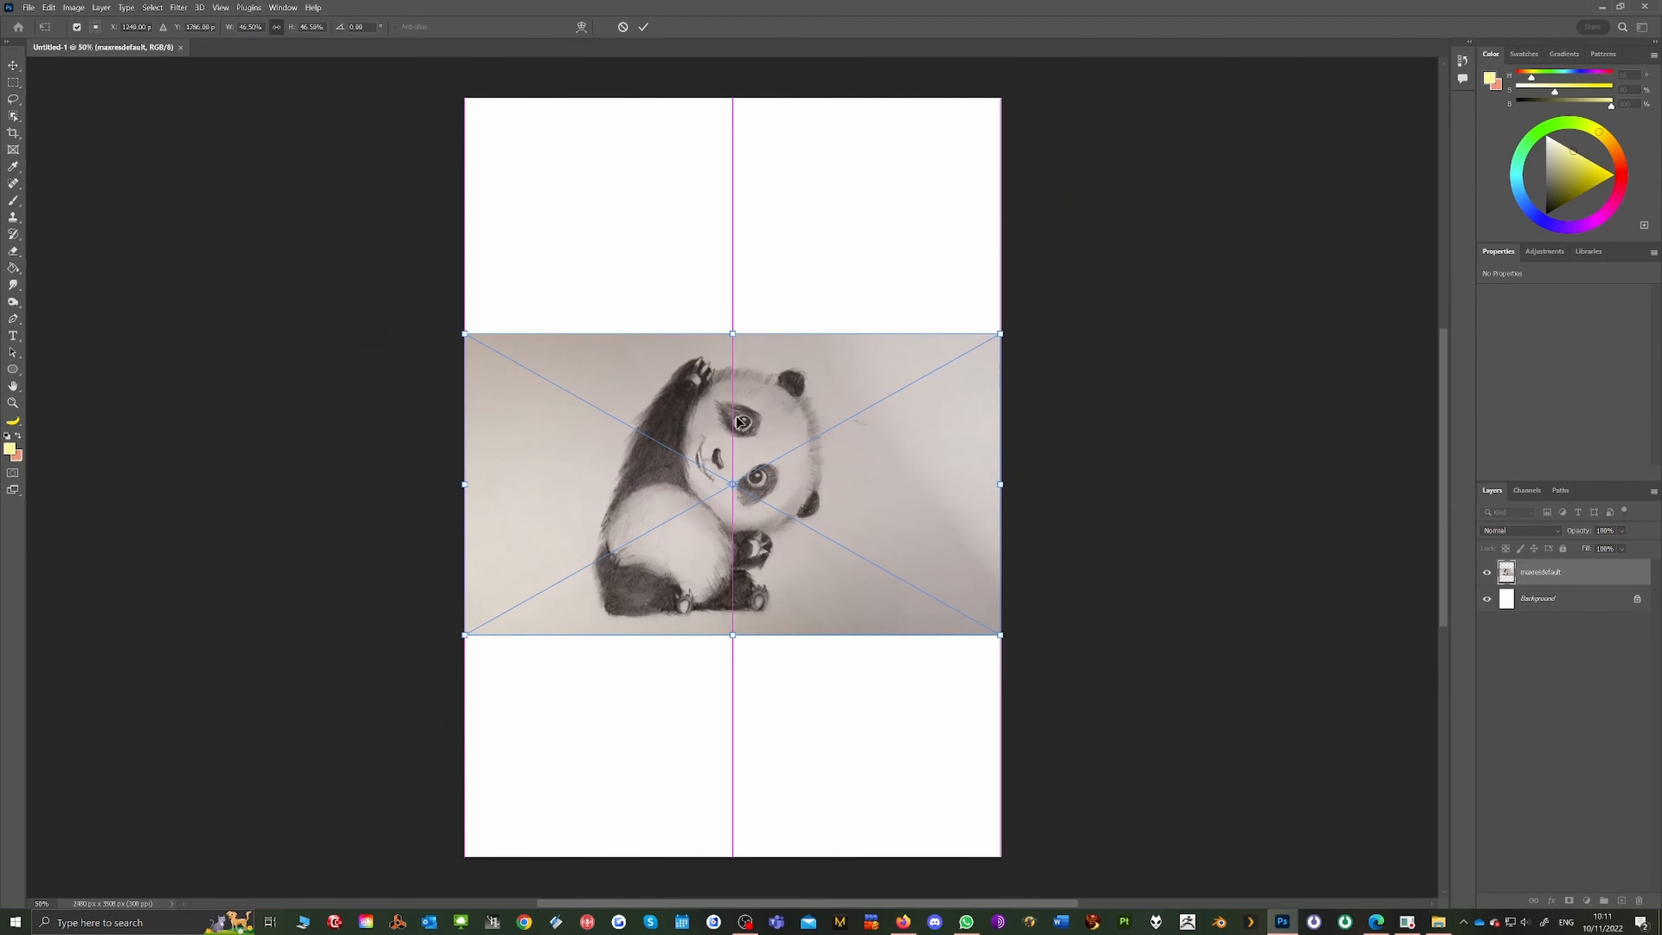
left_click_drag(1000, 333, 1194, 235)
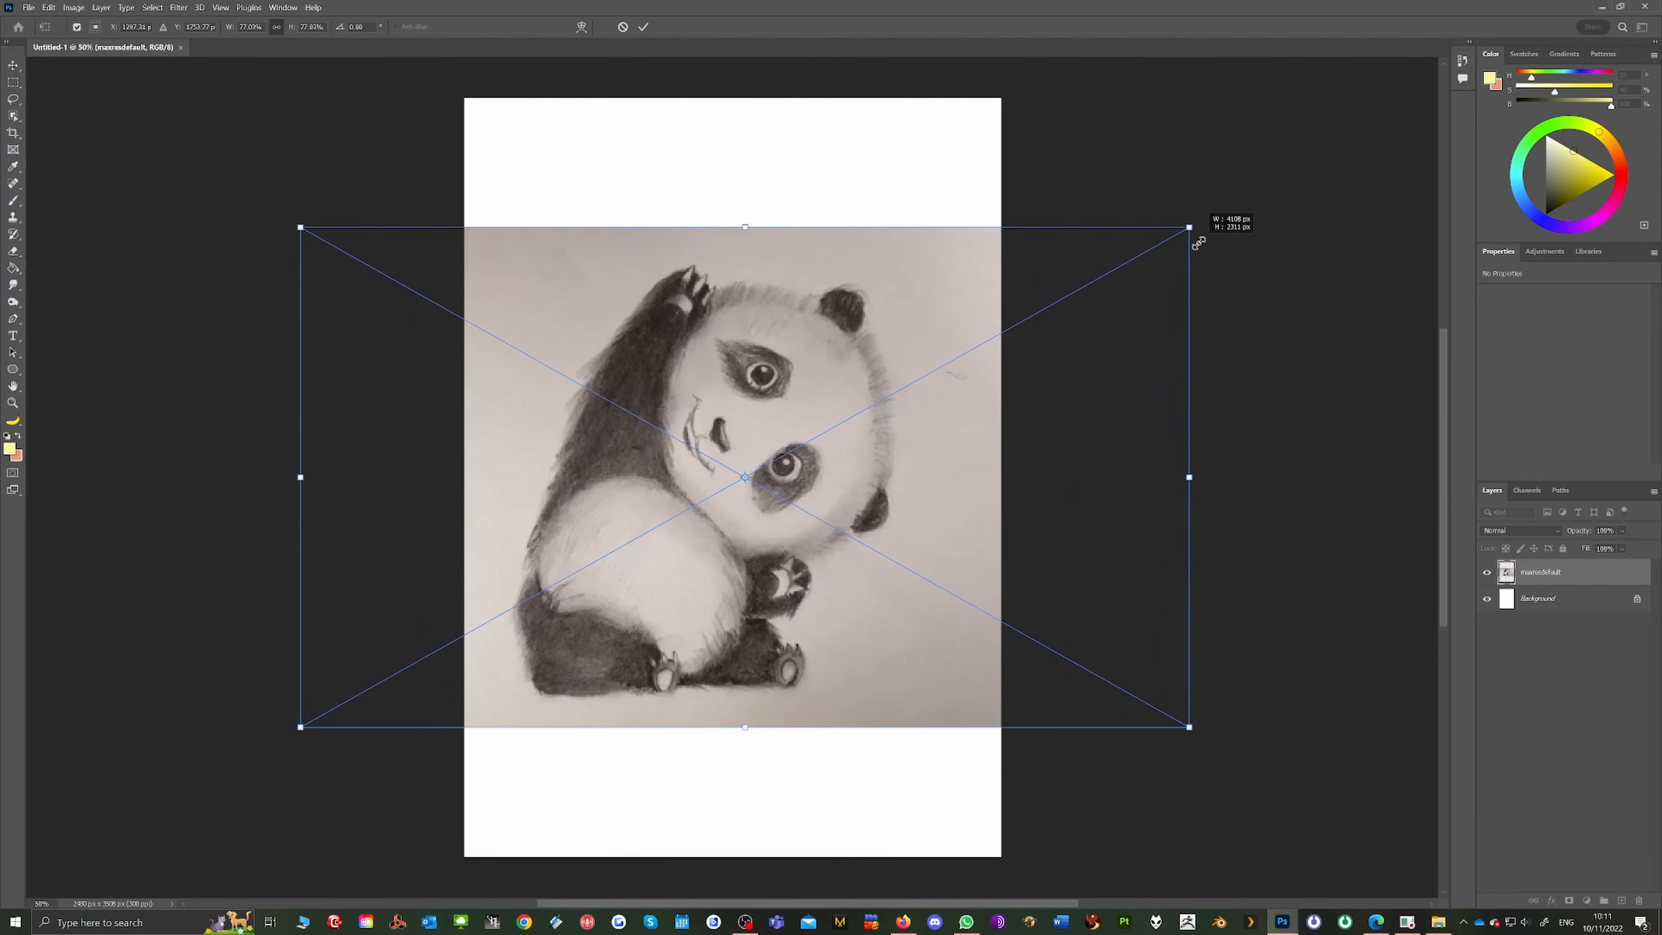
mouse_move(699, 351)
left_mouse_down()
mouse_move(735, 353)
mouse_move(743, 332)
mouse_move(727, 345)
left_mouse_up()
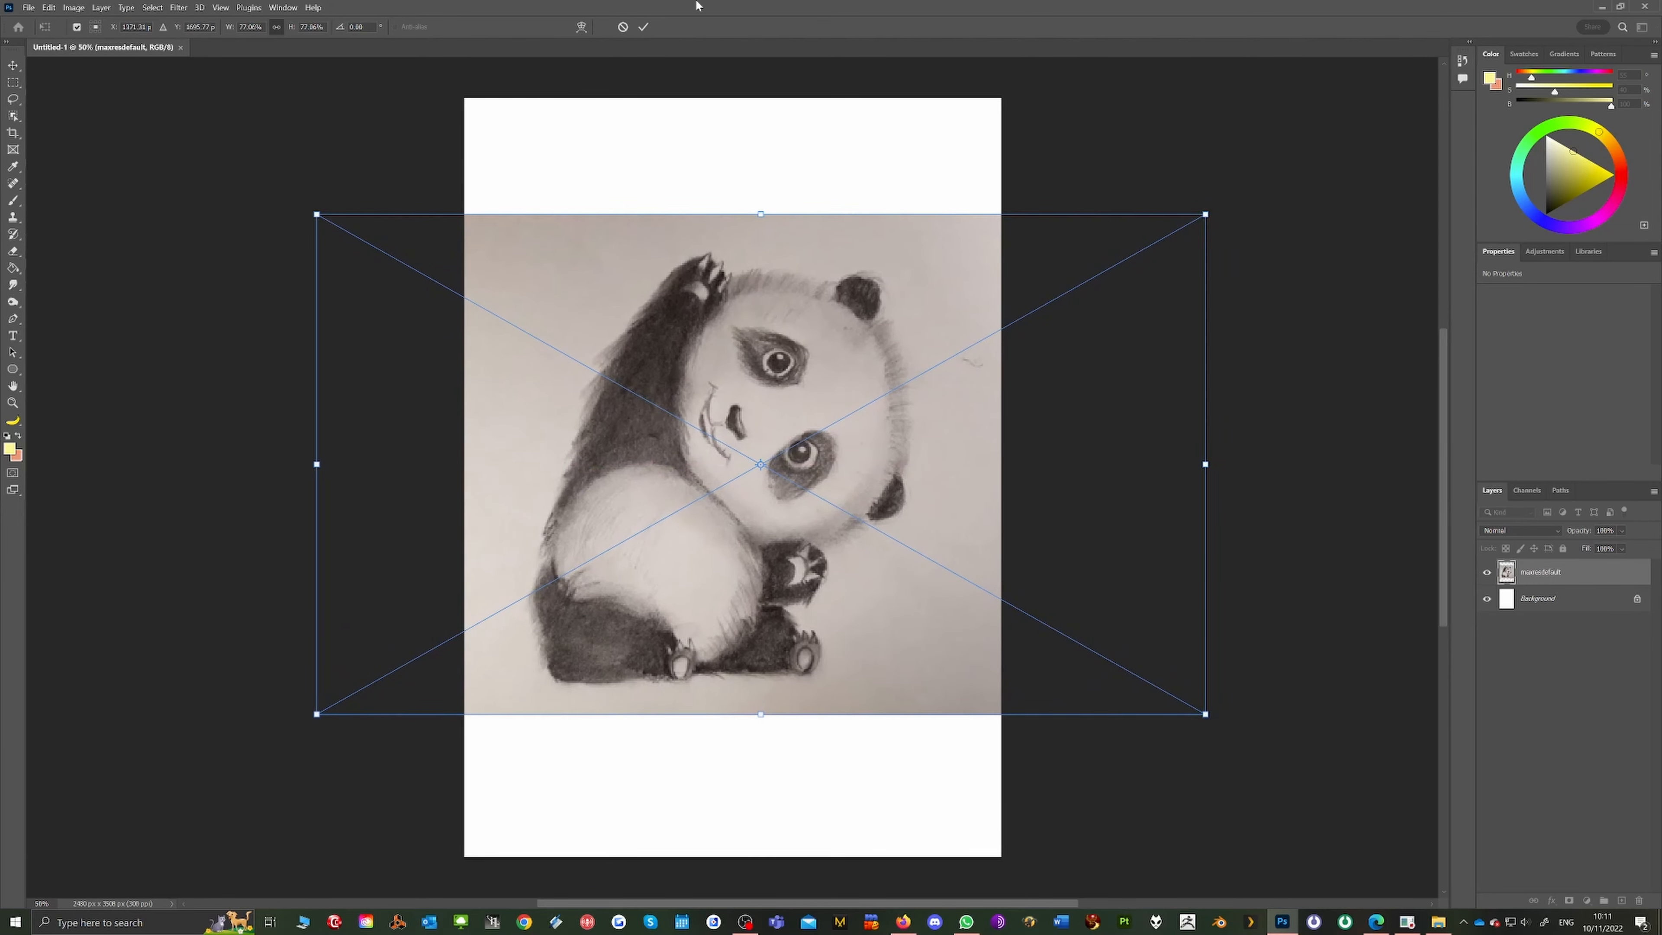
left_click(643, 27)
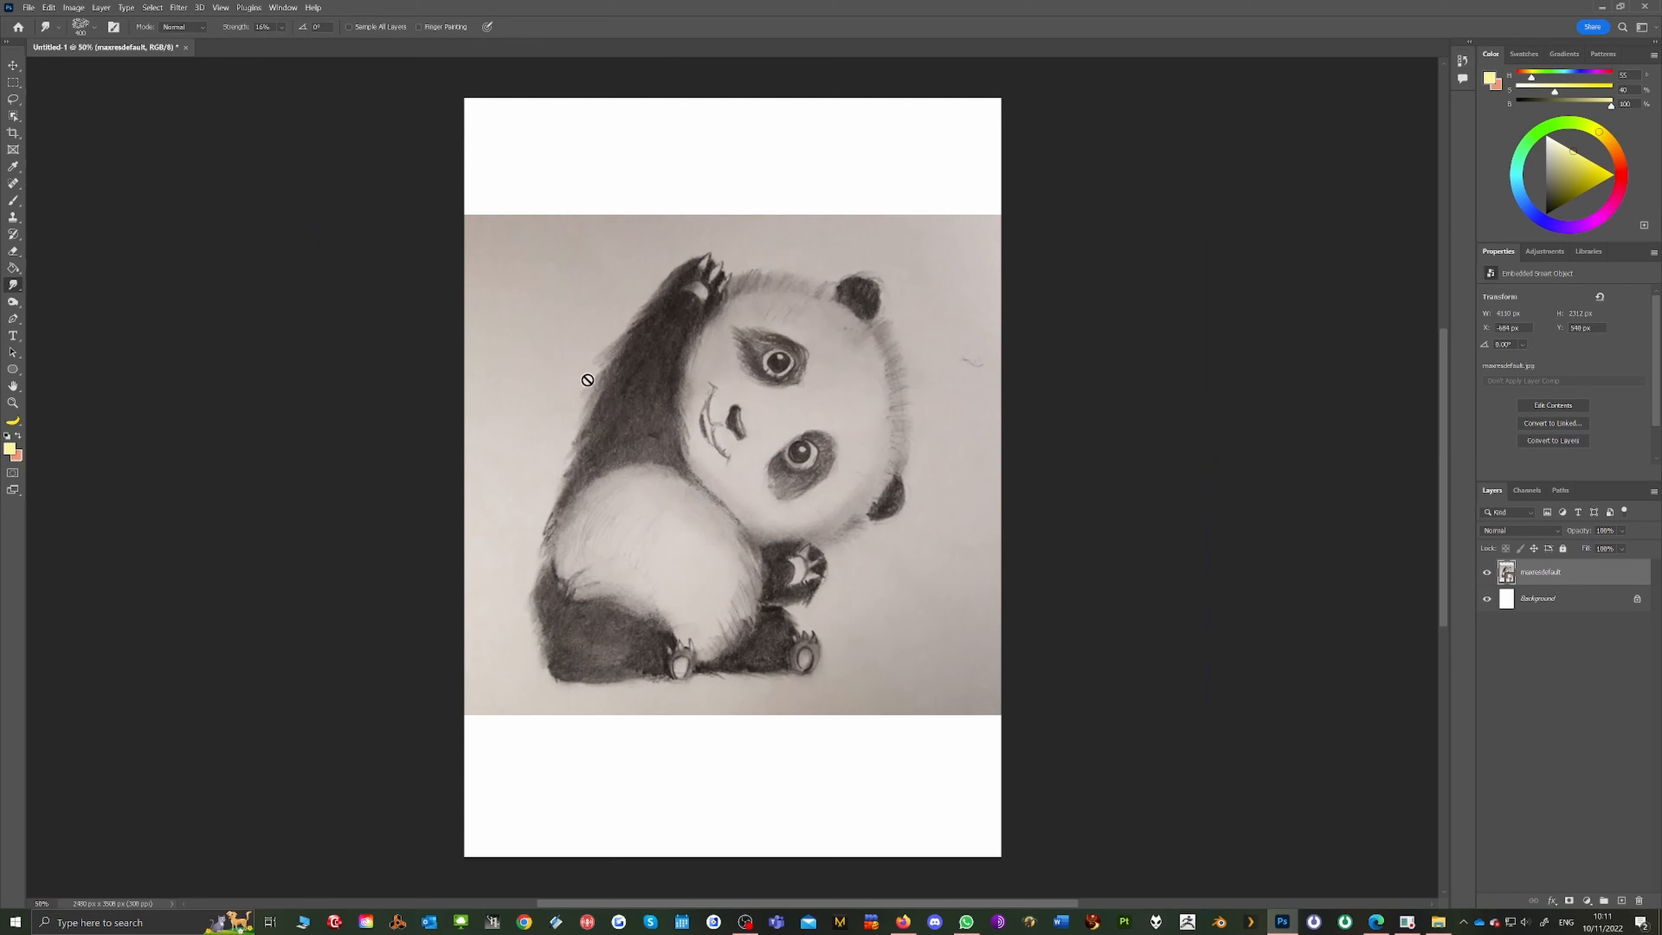
left_click(1488, 574)
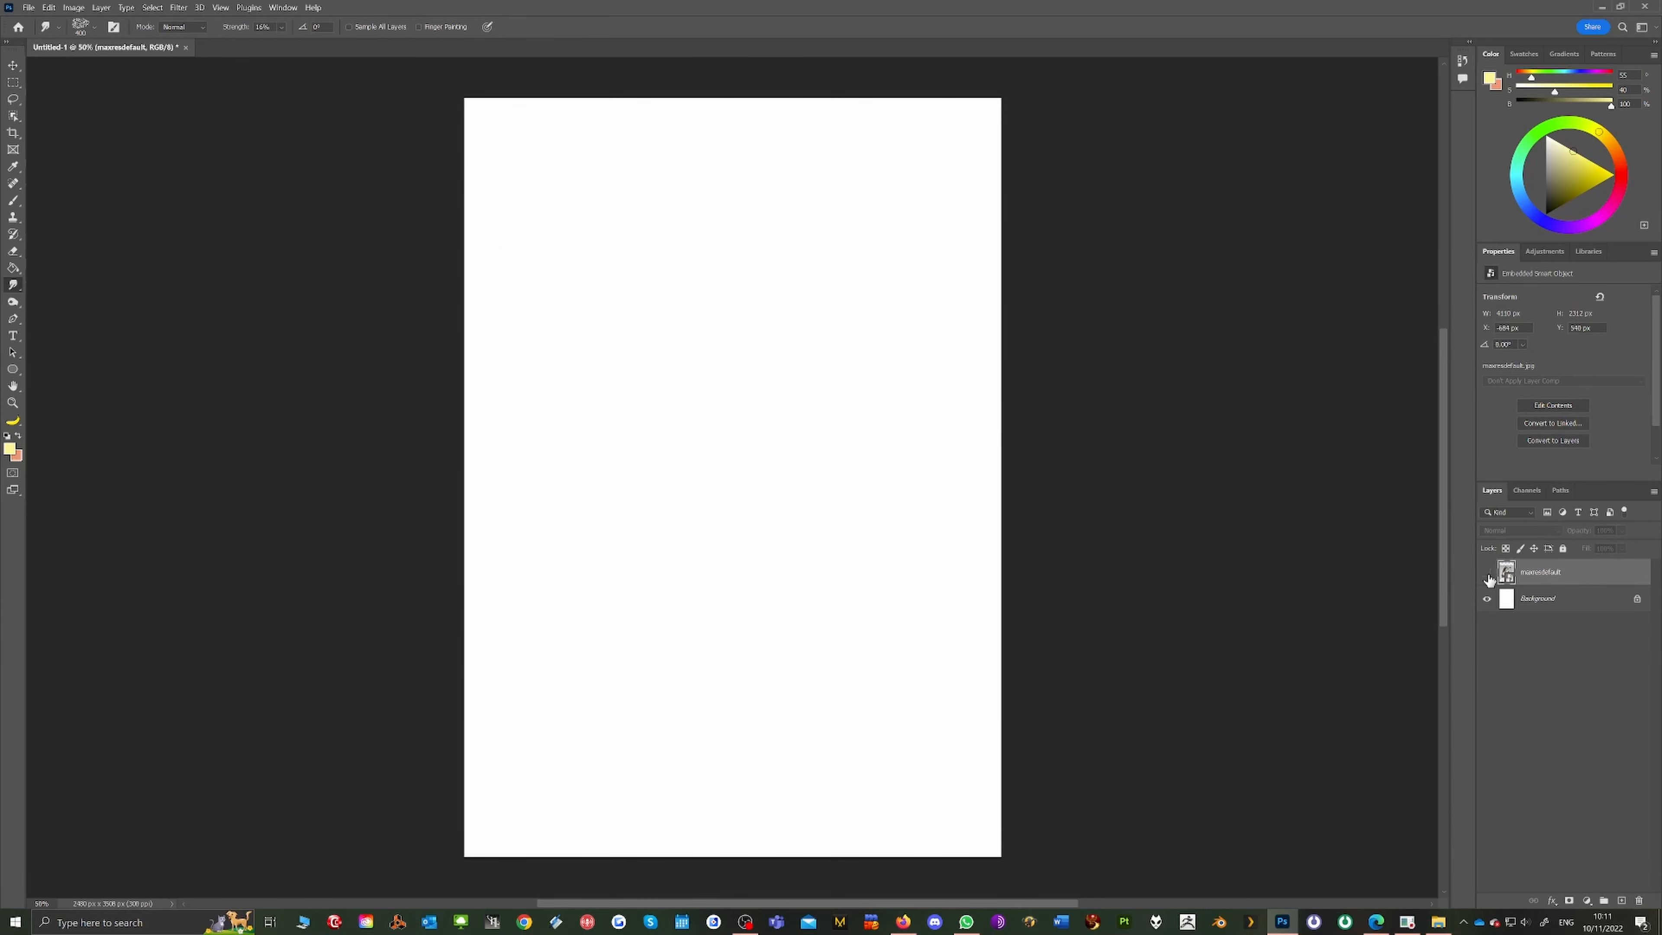
left_click(1487, 574)
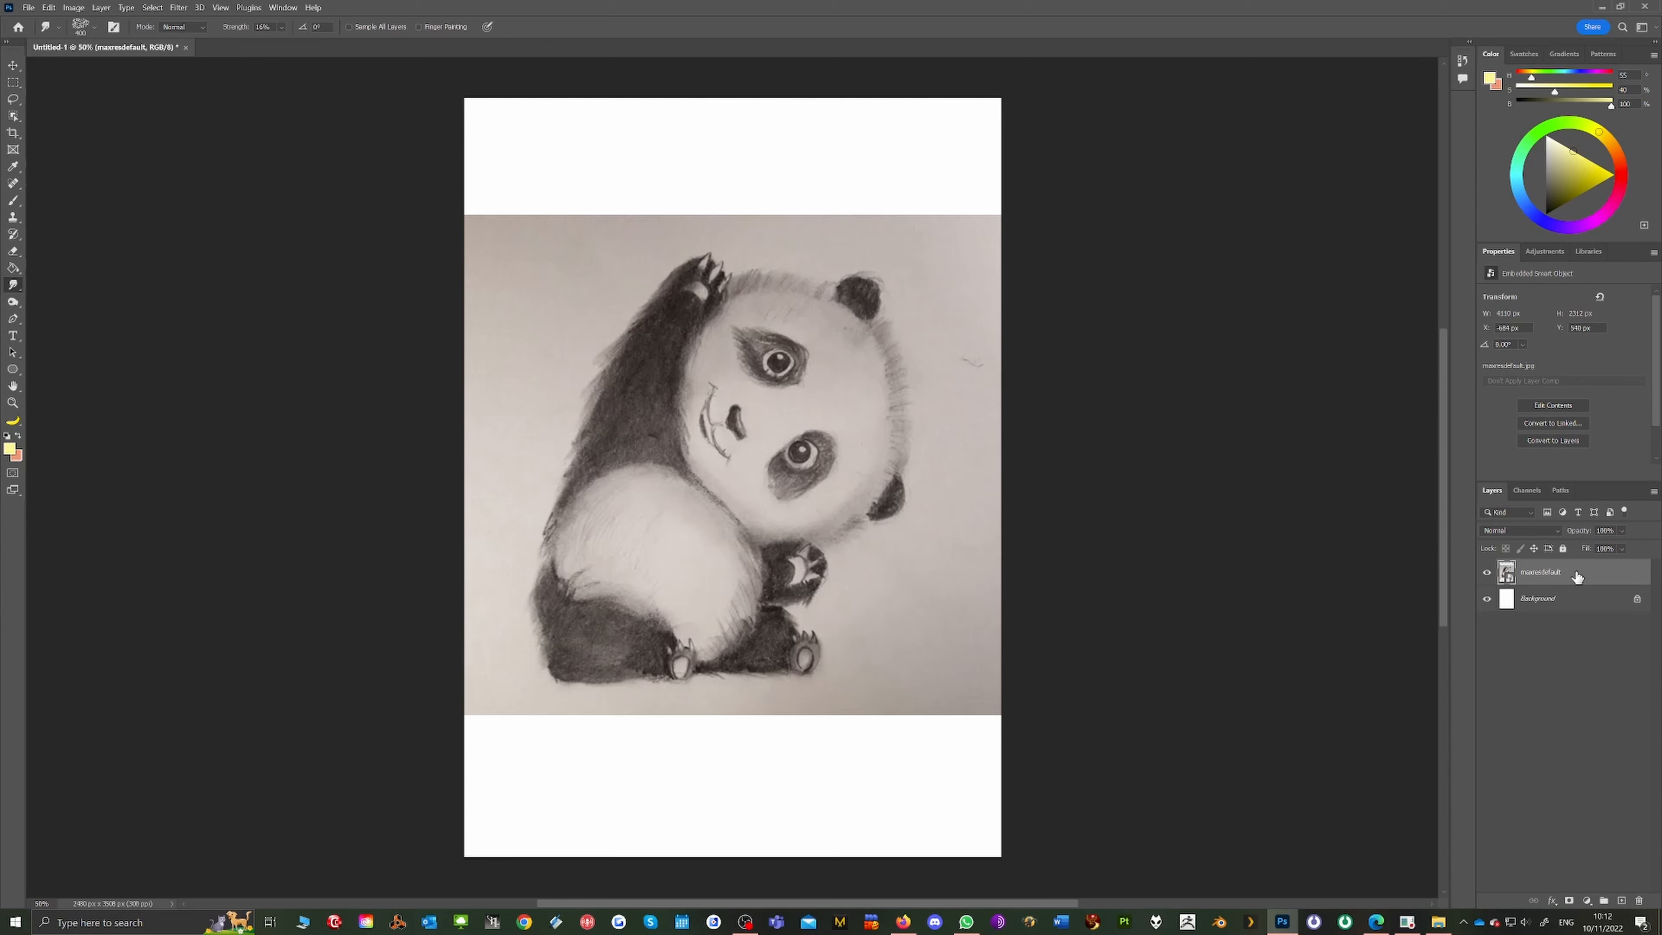
Add a Levels adjustment layer and turn the grey paper white by sampling white points at its upper-right, upper-left and lower-right areas
left_click(1587, 902)
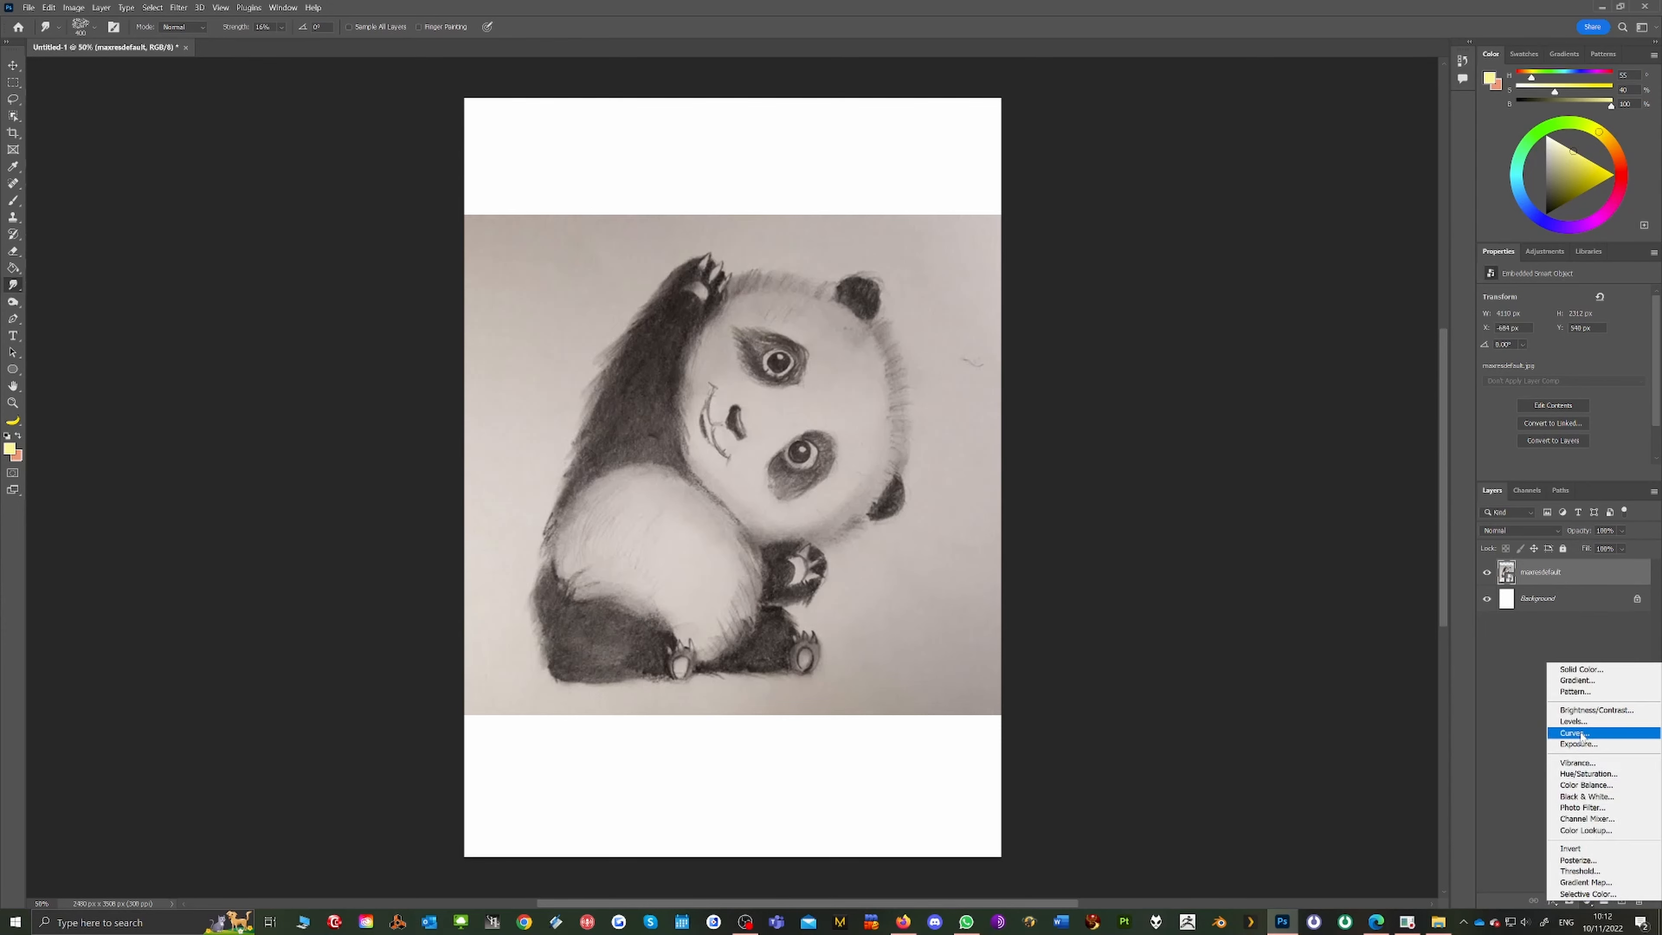
left_click(1568, 722)
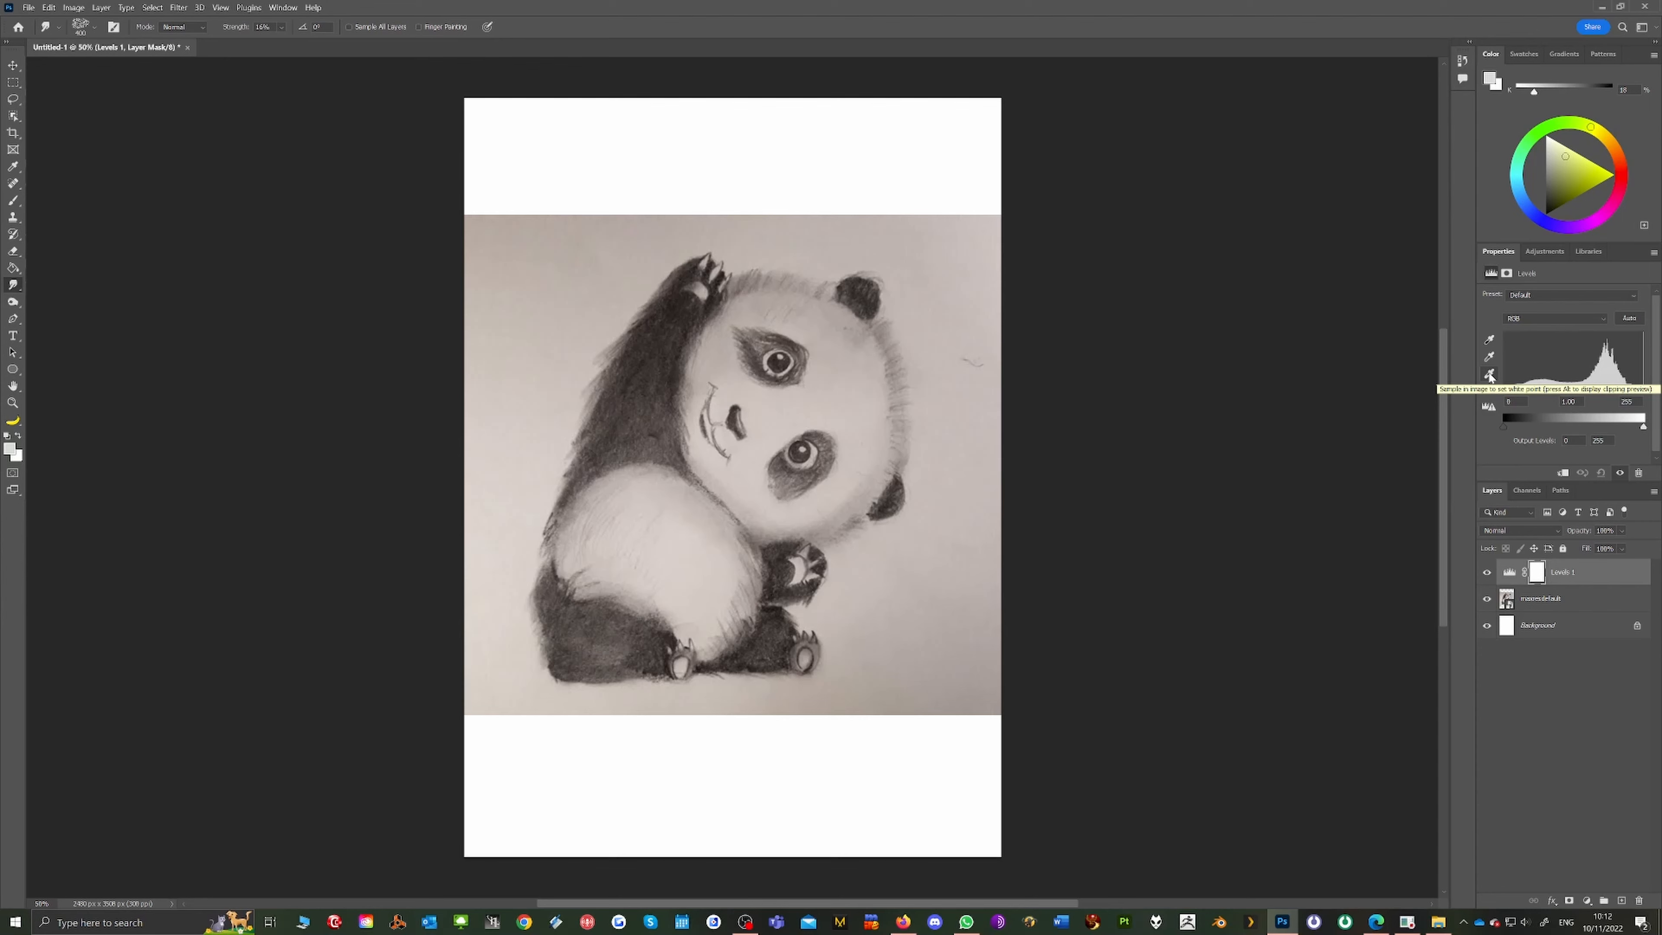
left_click(1490, 375)
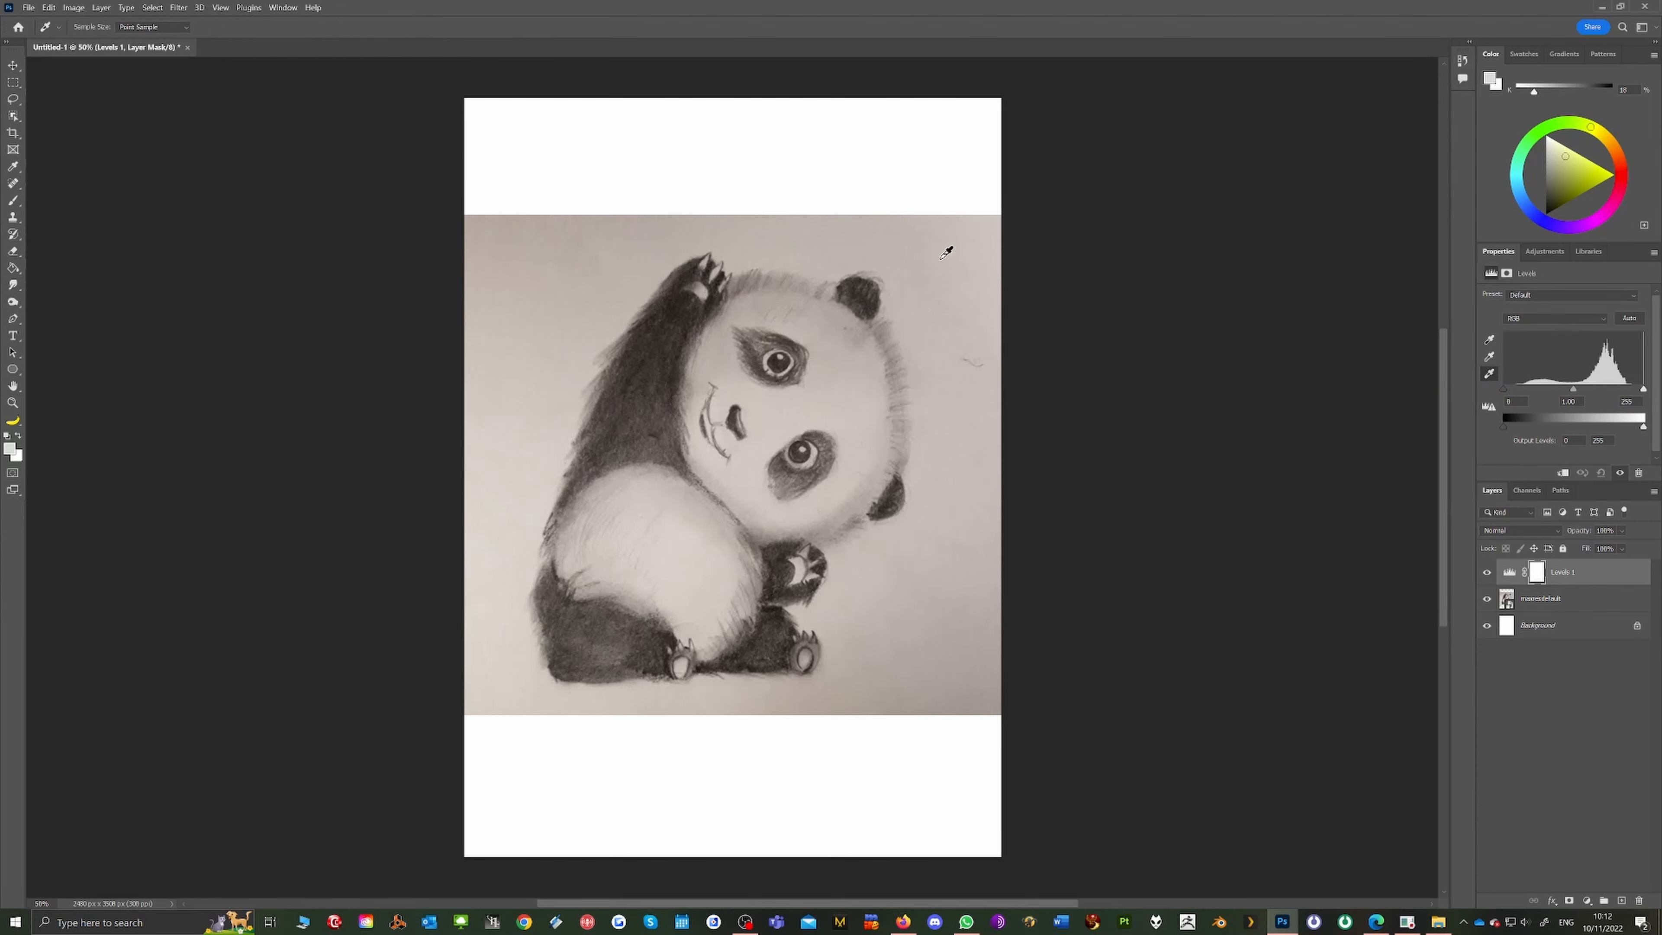
left_click(944, 257)
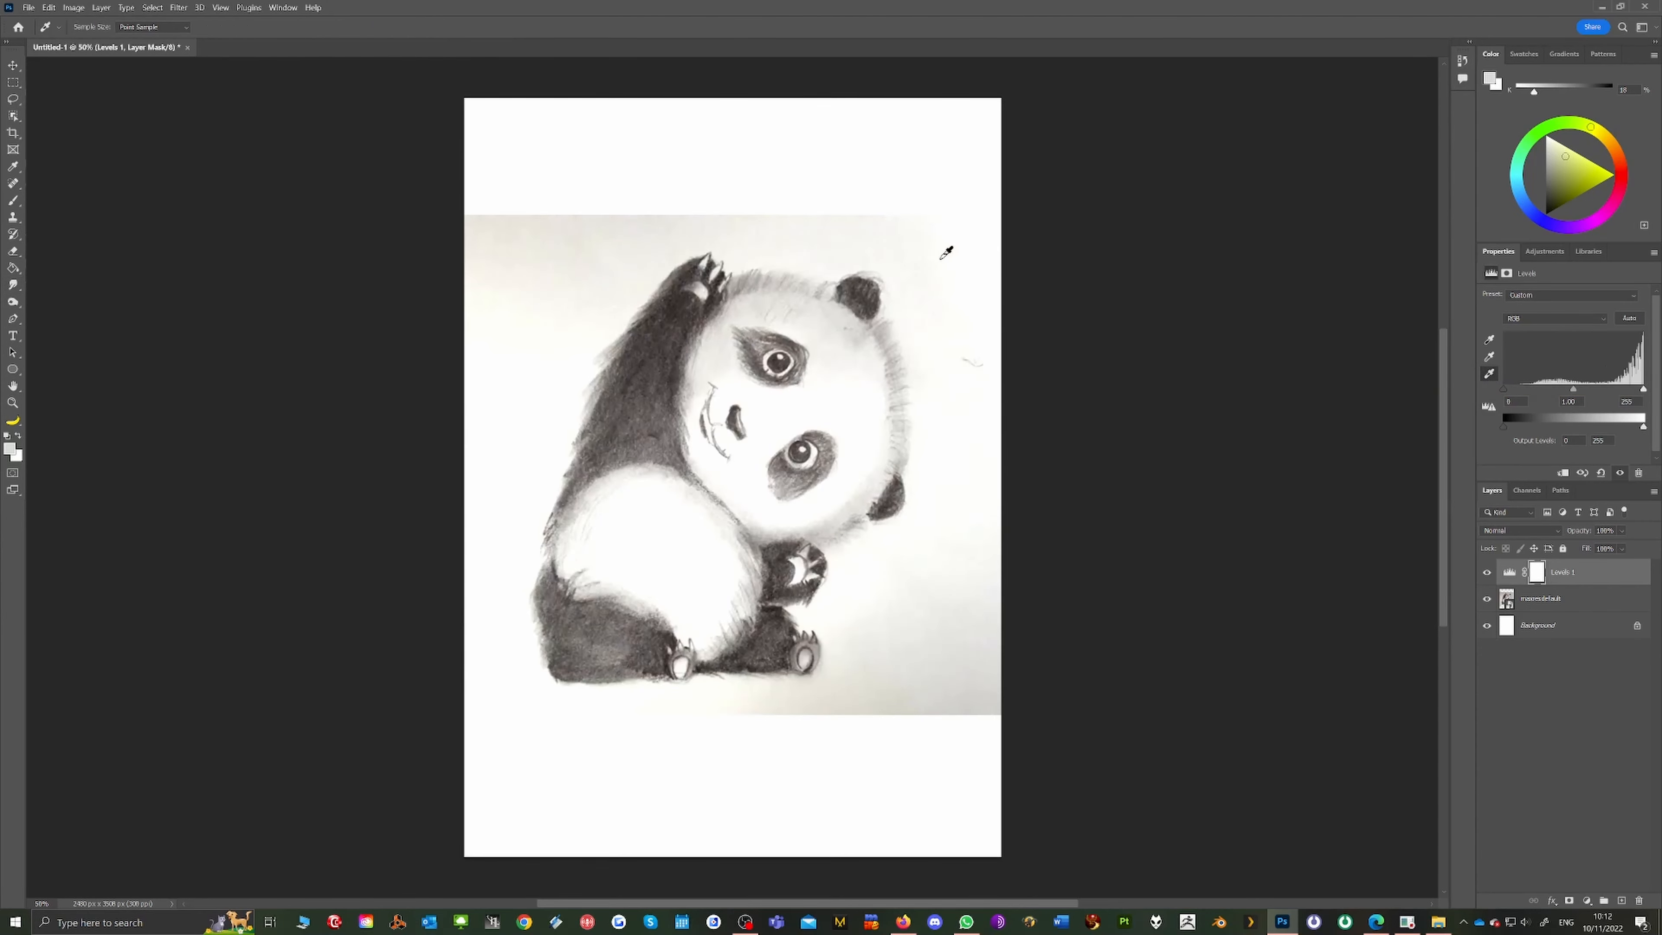
left_click(512, 249)
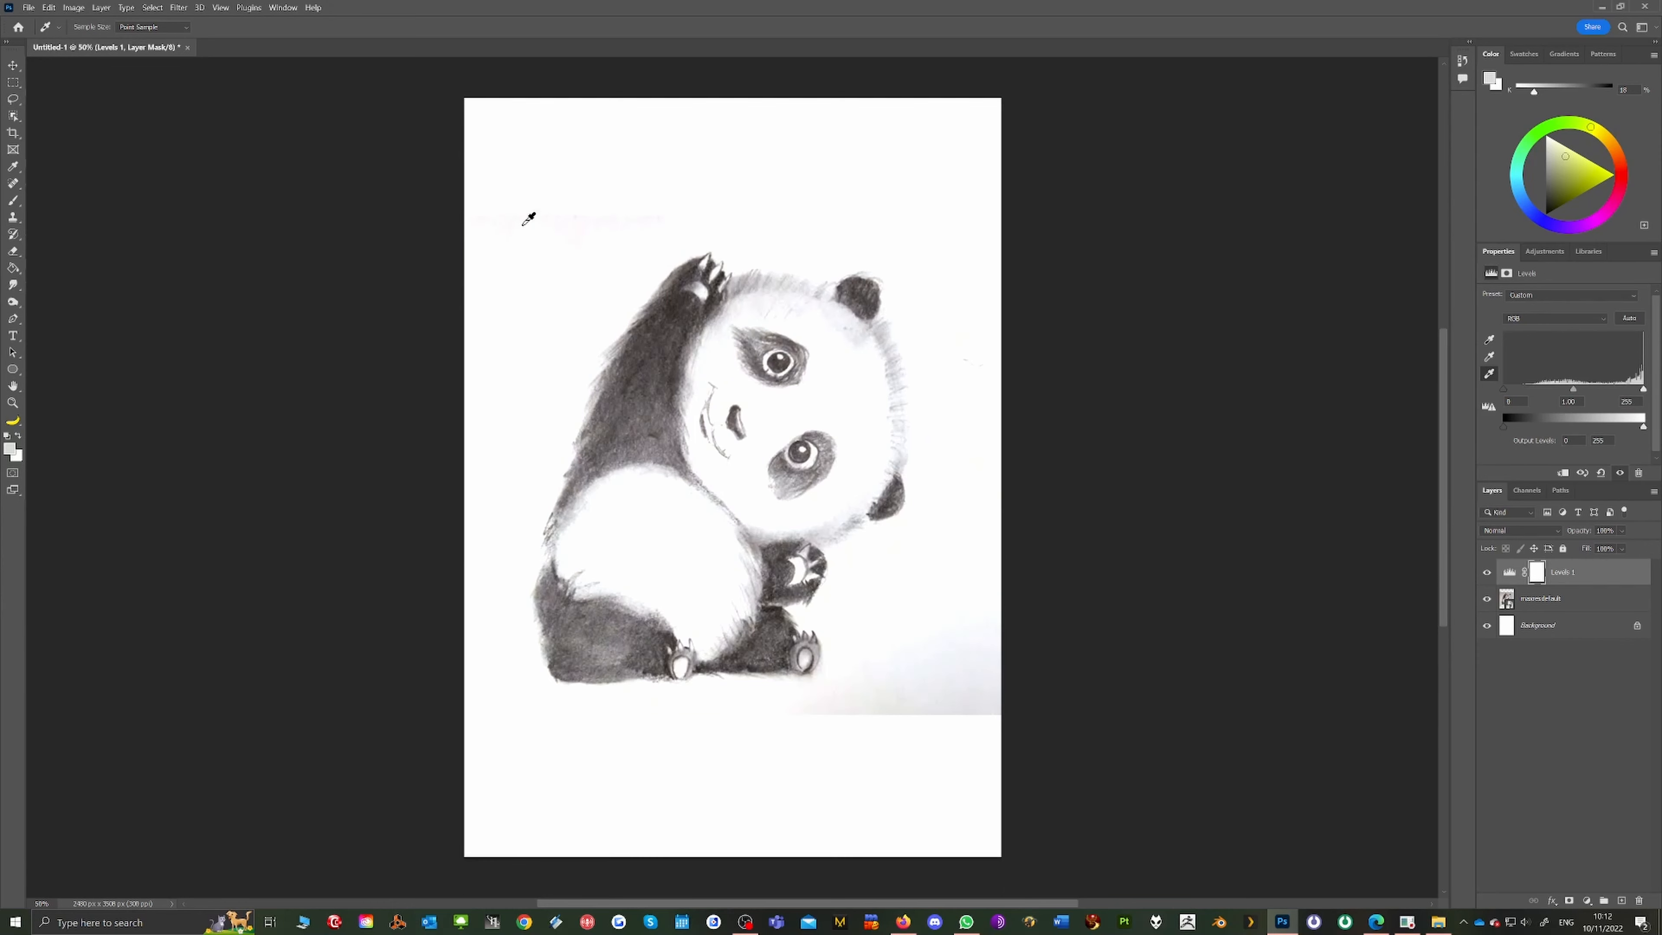
left_click(962, 700)
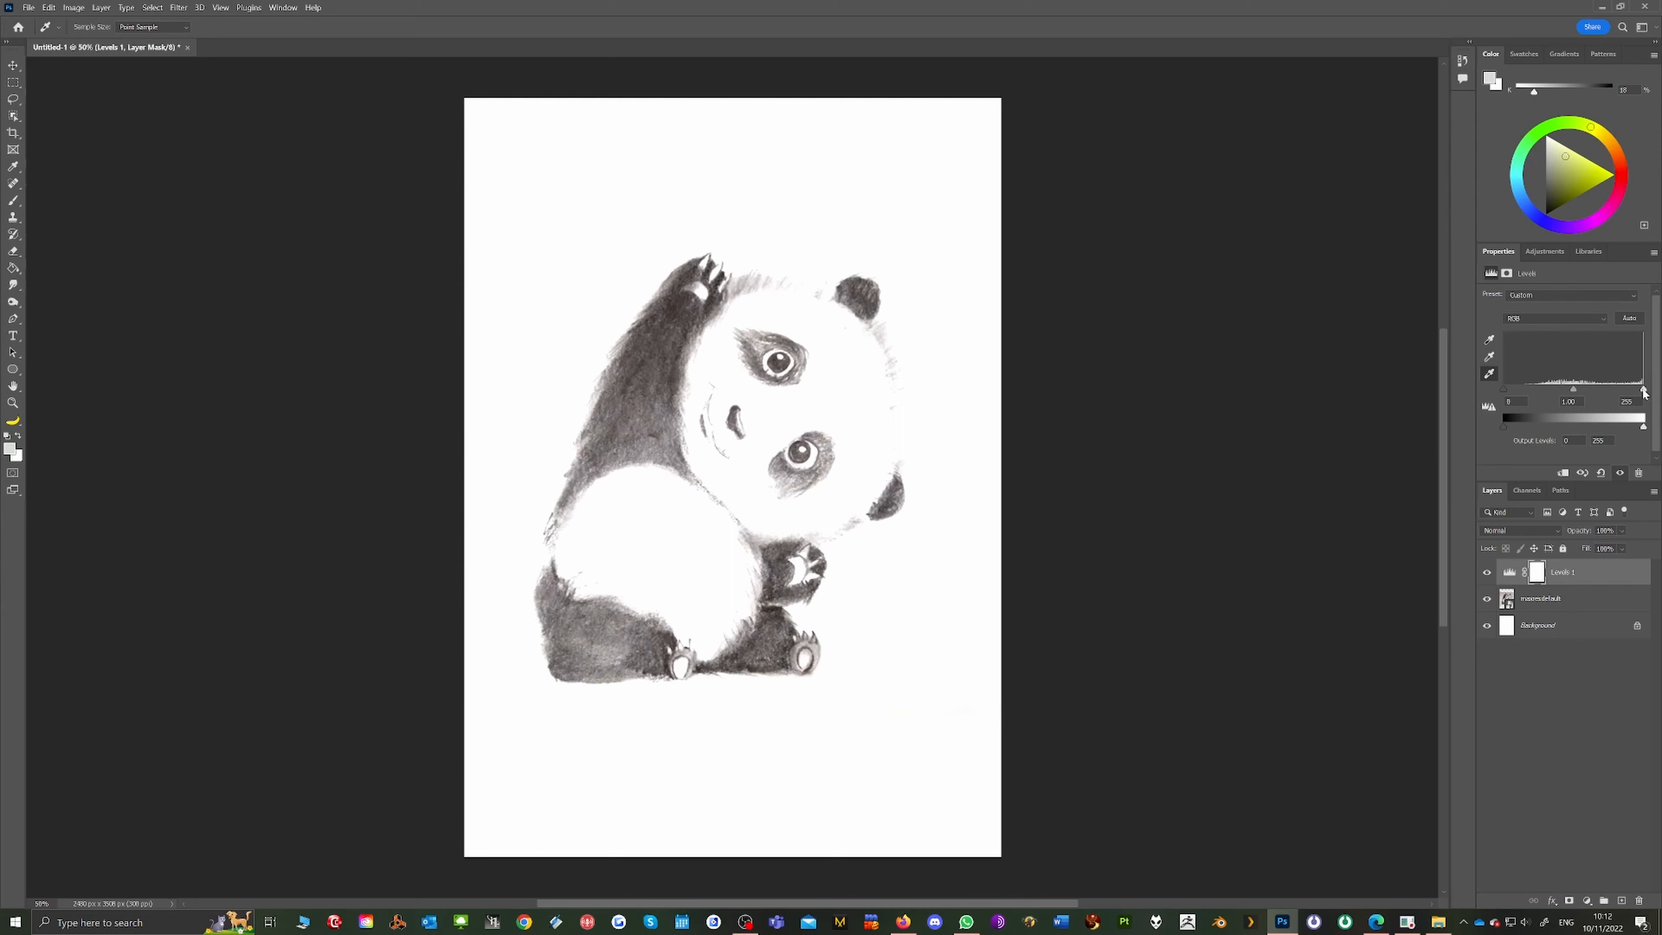
Darken the drawing in the Levels adjustment by raising the shadow input to 44 and shifting the midtones slightly darker
right_click(1581, 574)
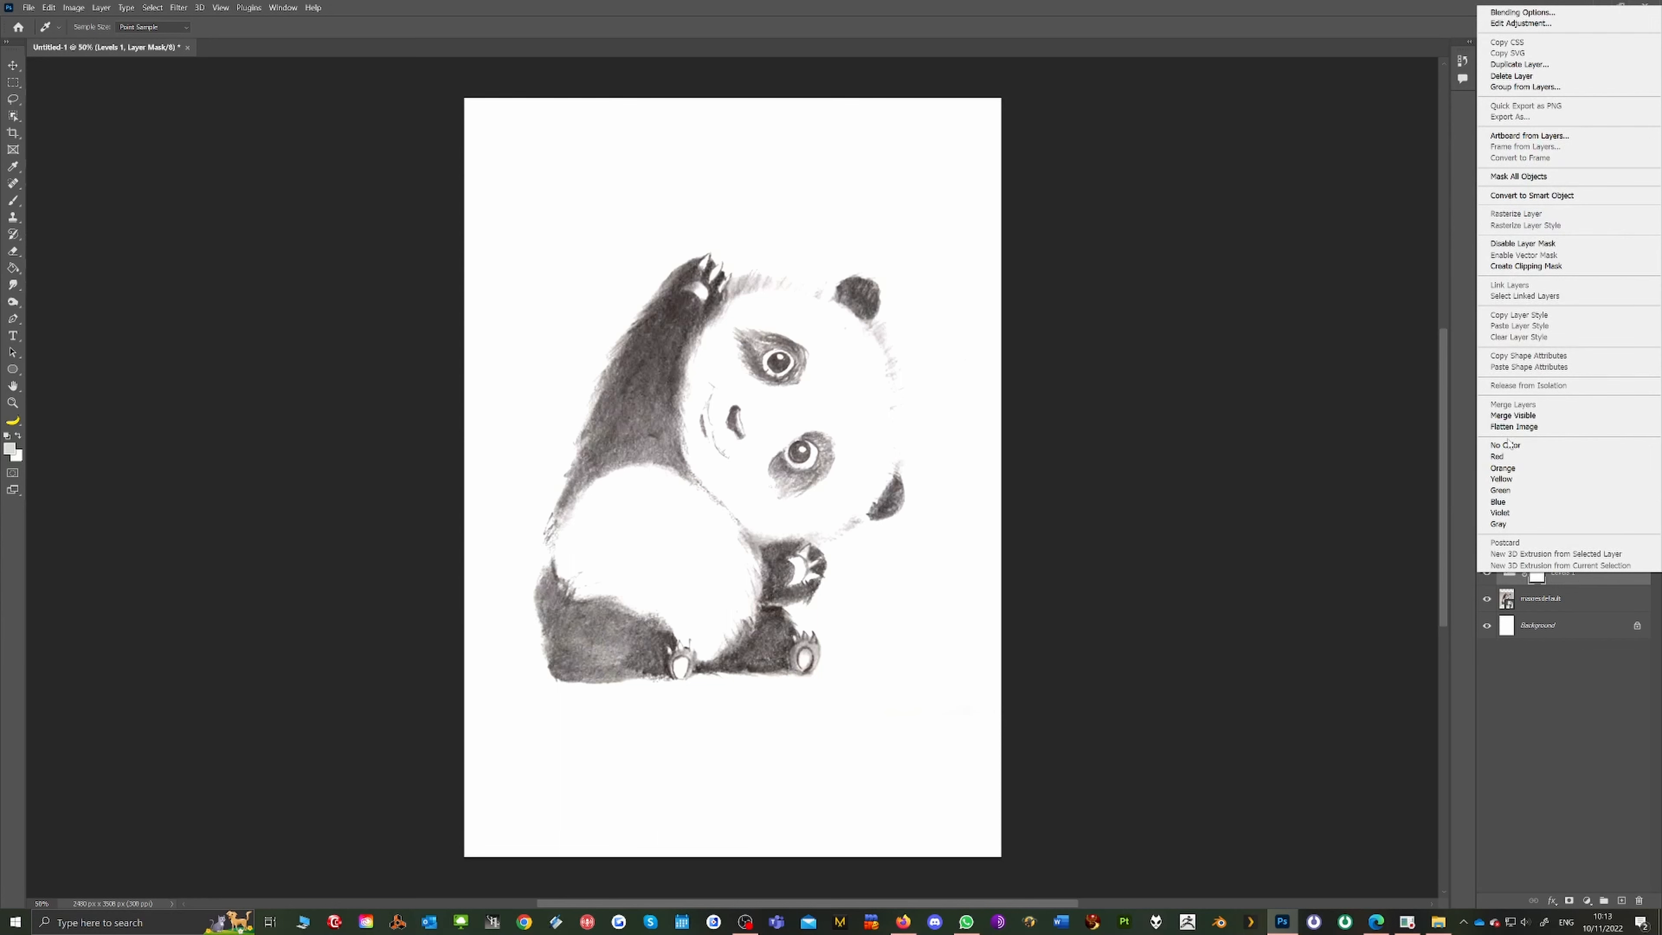
left_click(1561, 663)
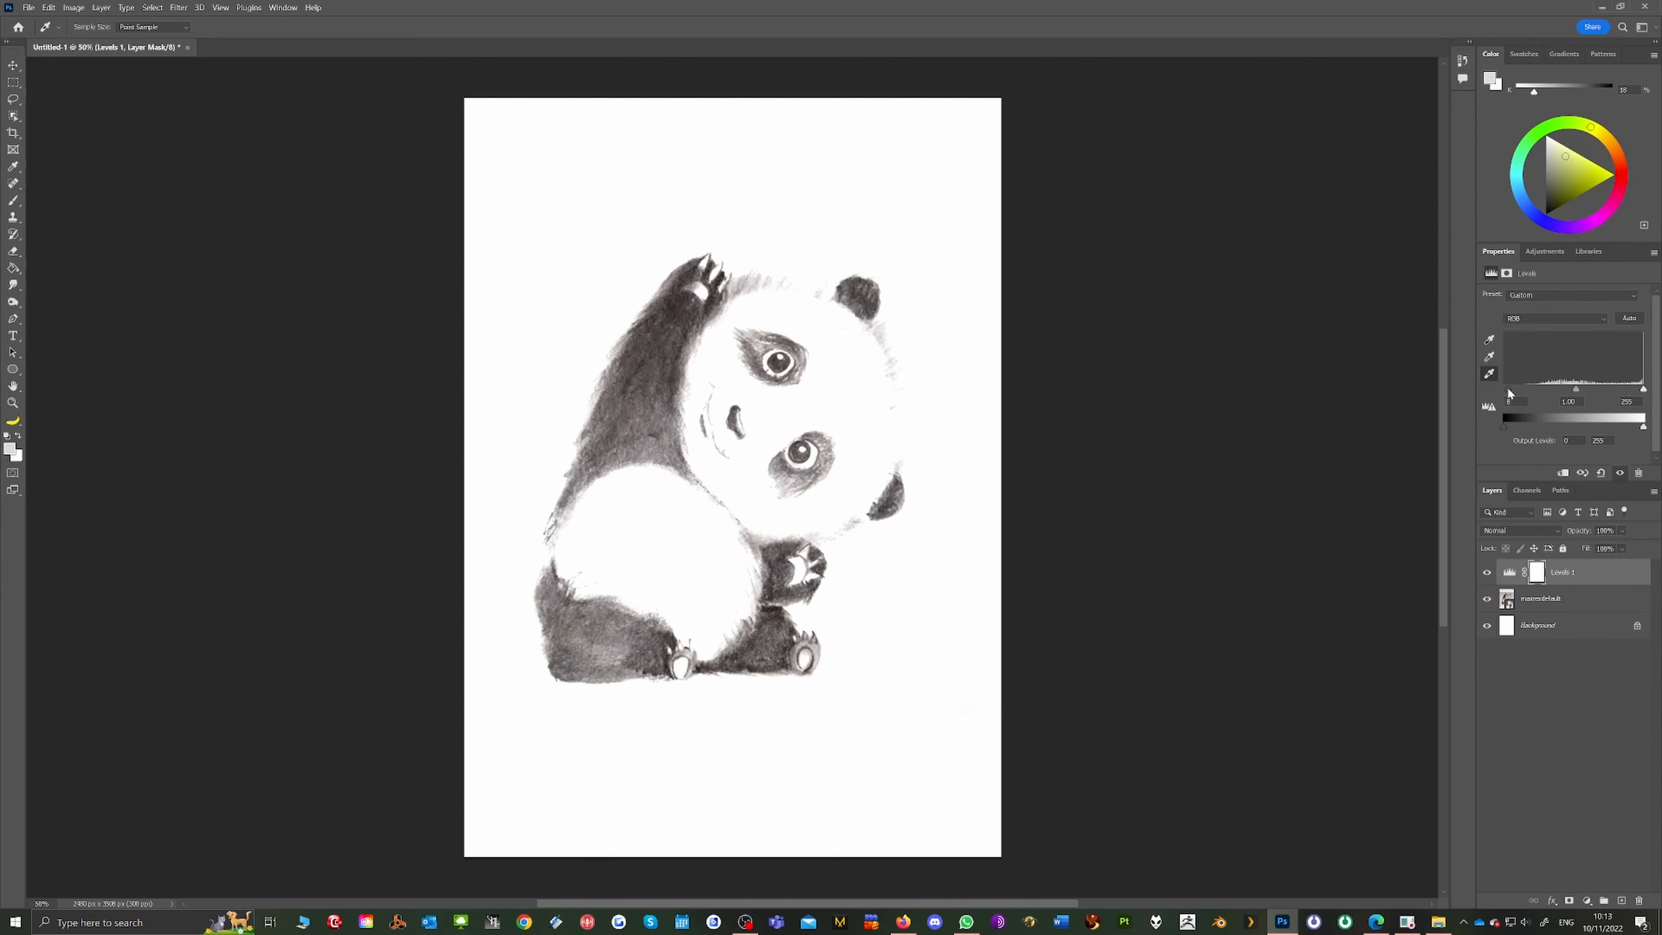
mouse_move(1503, 392)
left_mouse_down()
mouse_move(1653, 406)
mouse_move(1504, 393)
mouse_move(1648, 393)
mouse_move(1593, 393)
left_mouse_up()
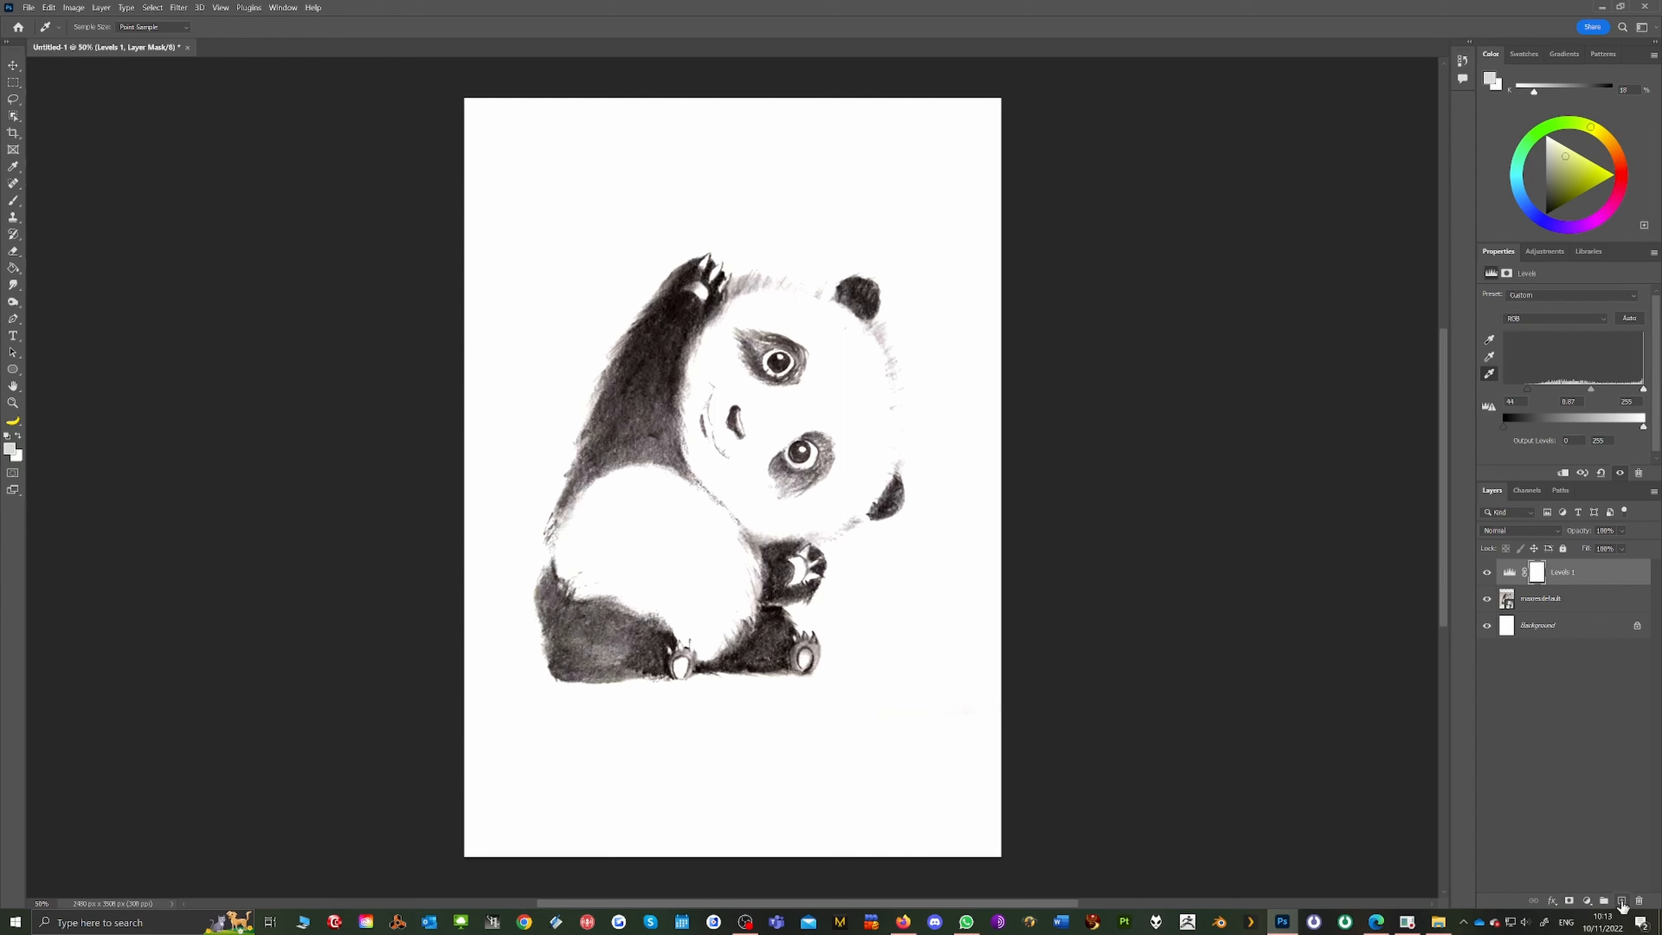
Add an empty layer above the Levels adjustment and check its transparency by hiding the layers beneath and showing them again
left_click(1622, 904)
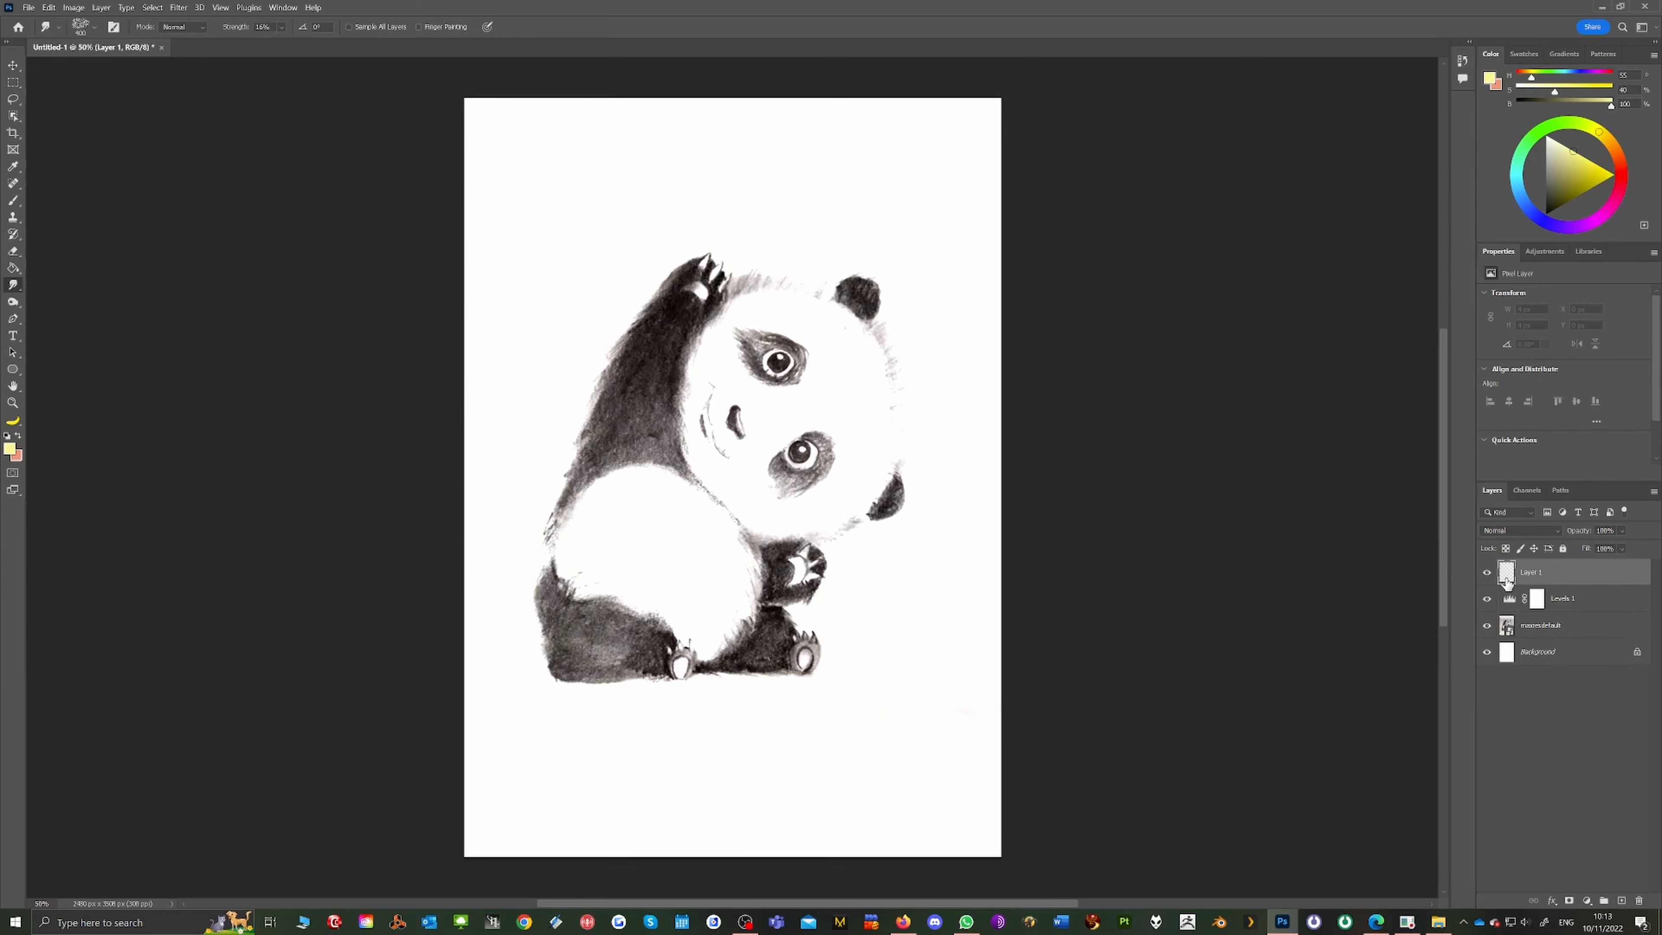
left_click(1488, 600)
left_click(1487, 626)
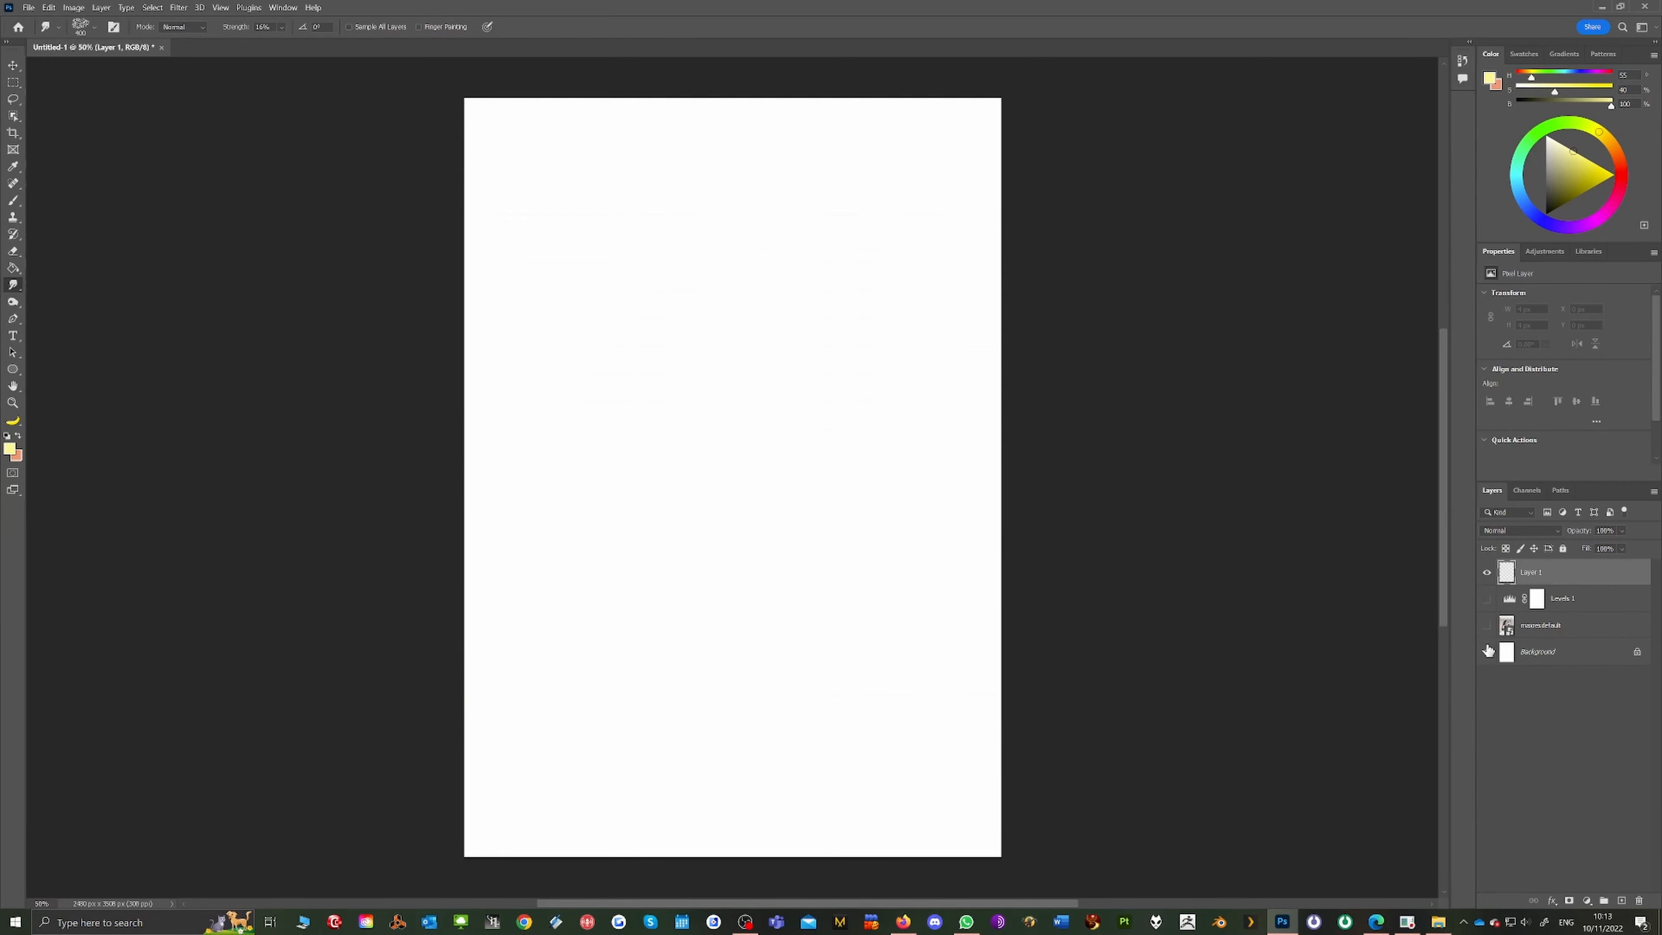
left_click(1487, 652)
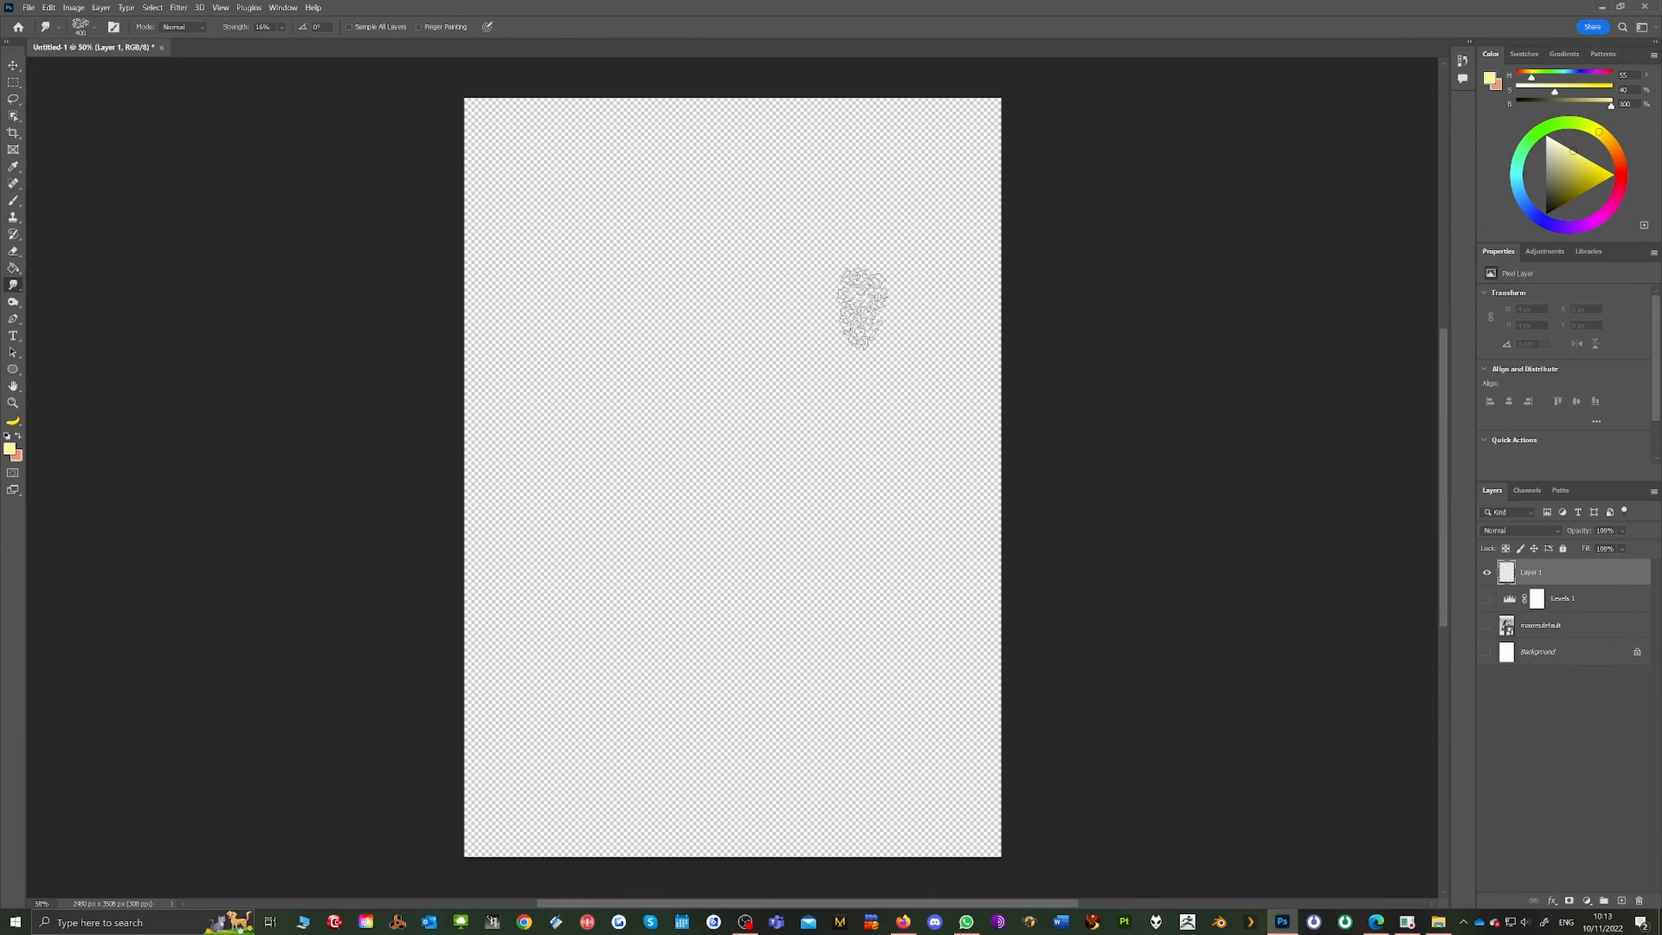
left_click(1487, 599)
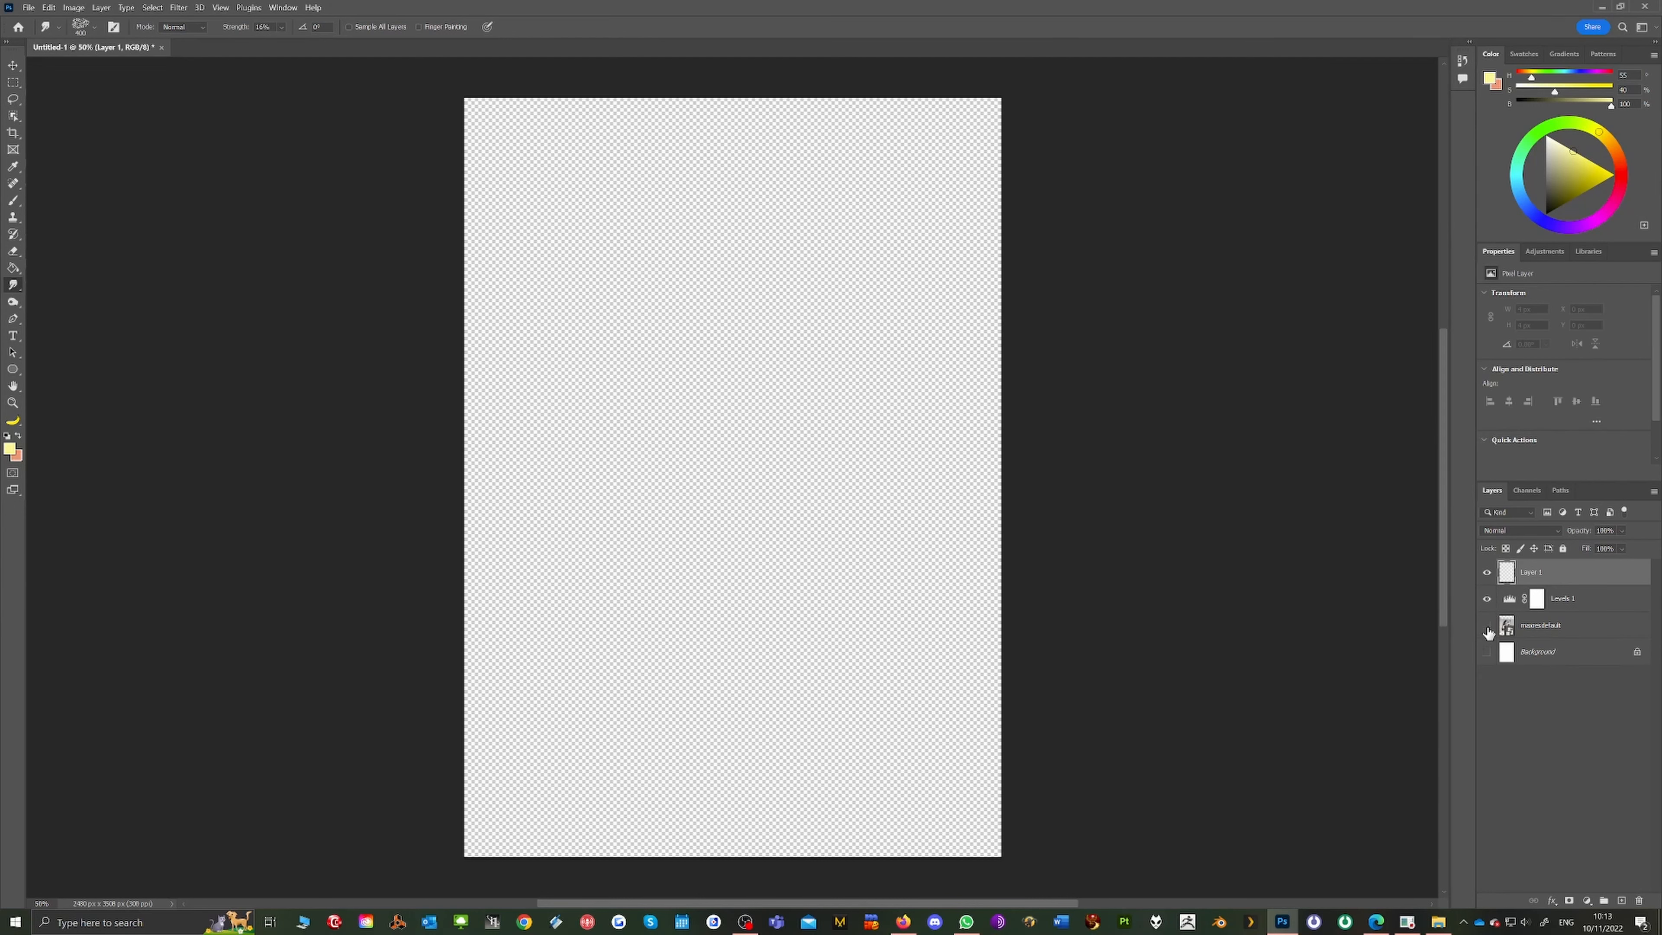
left_click(1487, 626)
left_click(1487, 653)
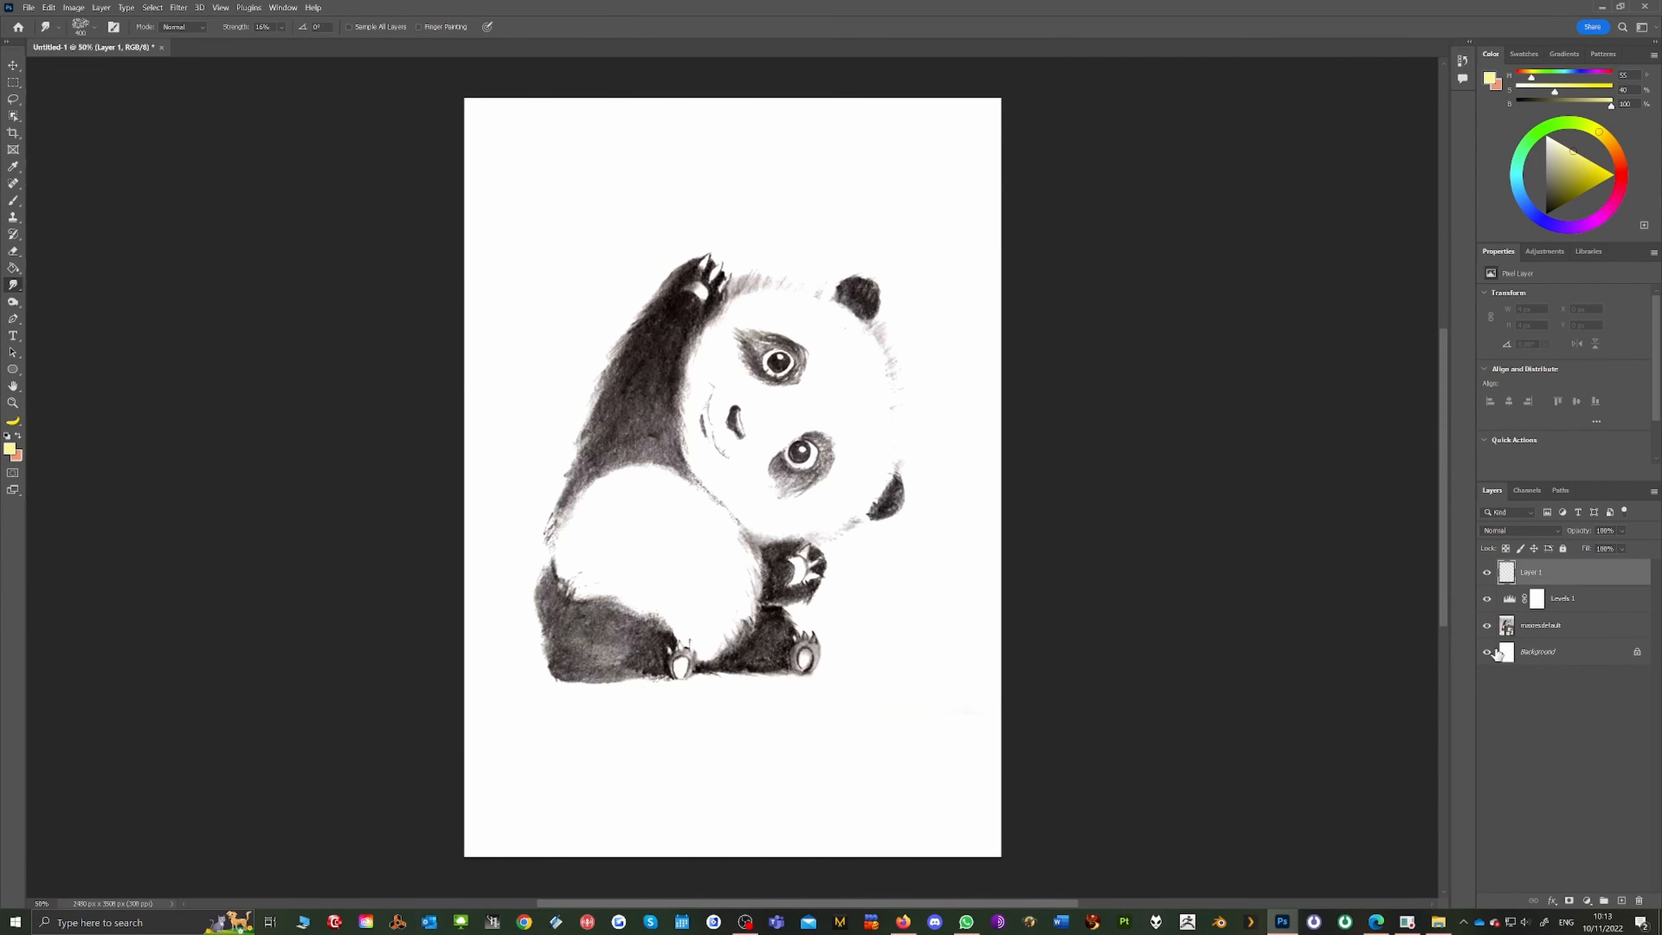
Load the Watercolour Paint Blend simple .abr brush file from the Desktop
left_click(27, 7)
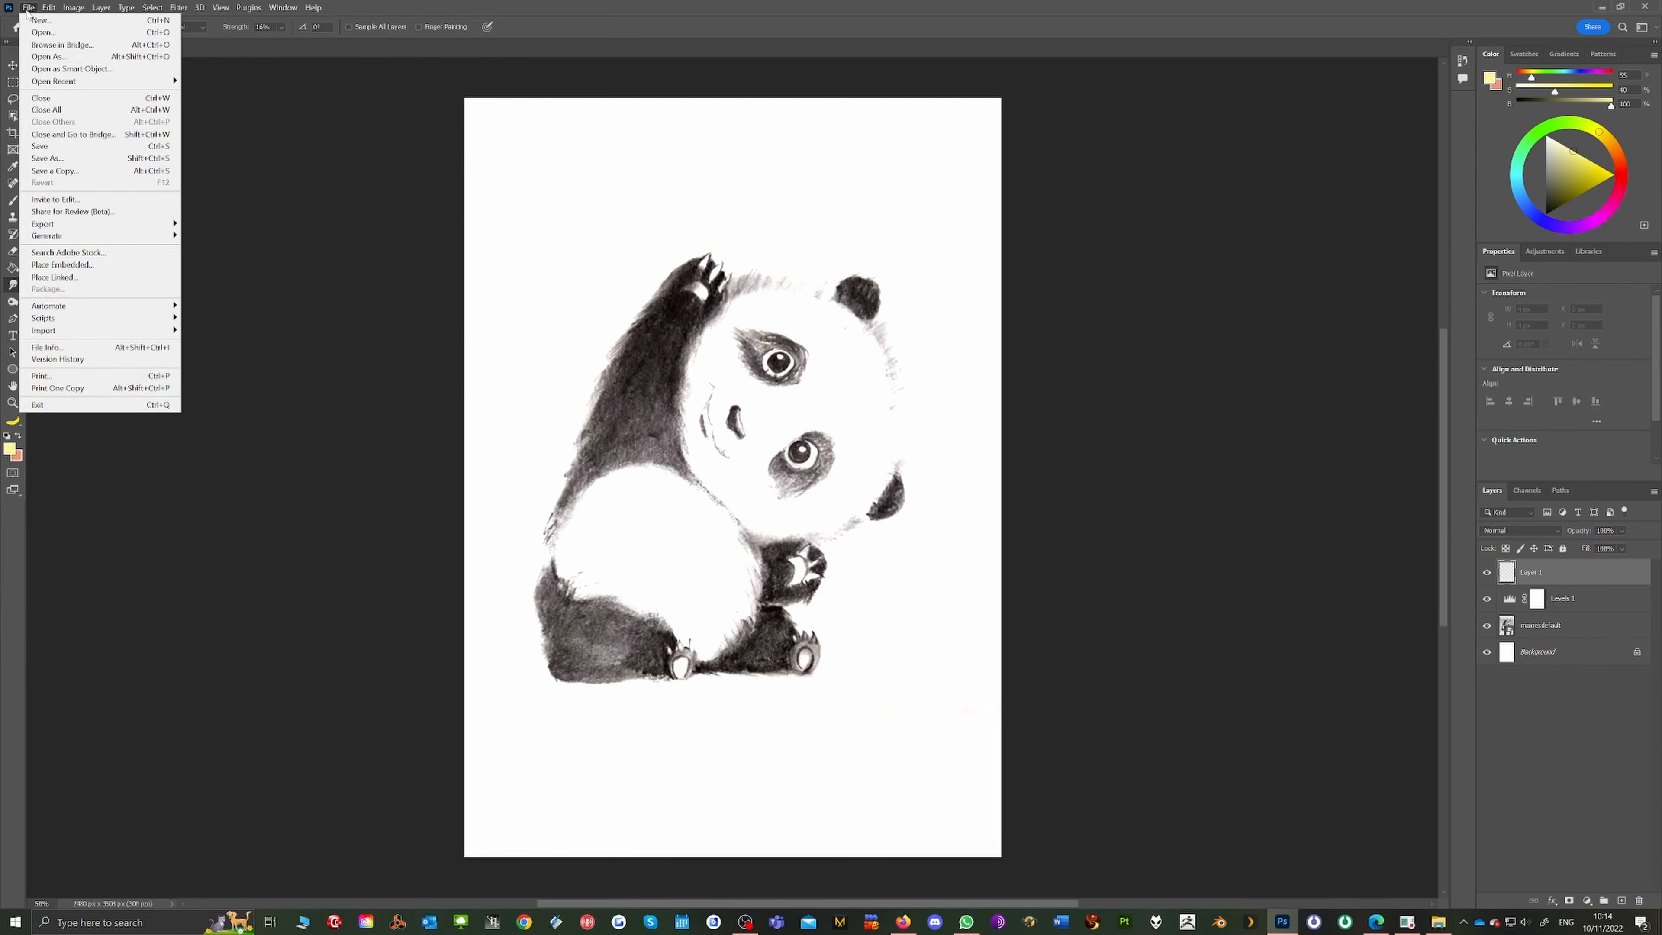
left_click(34, 33)
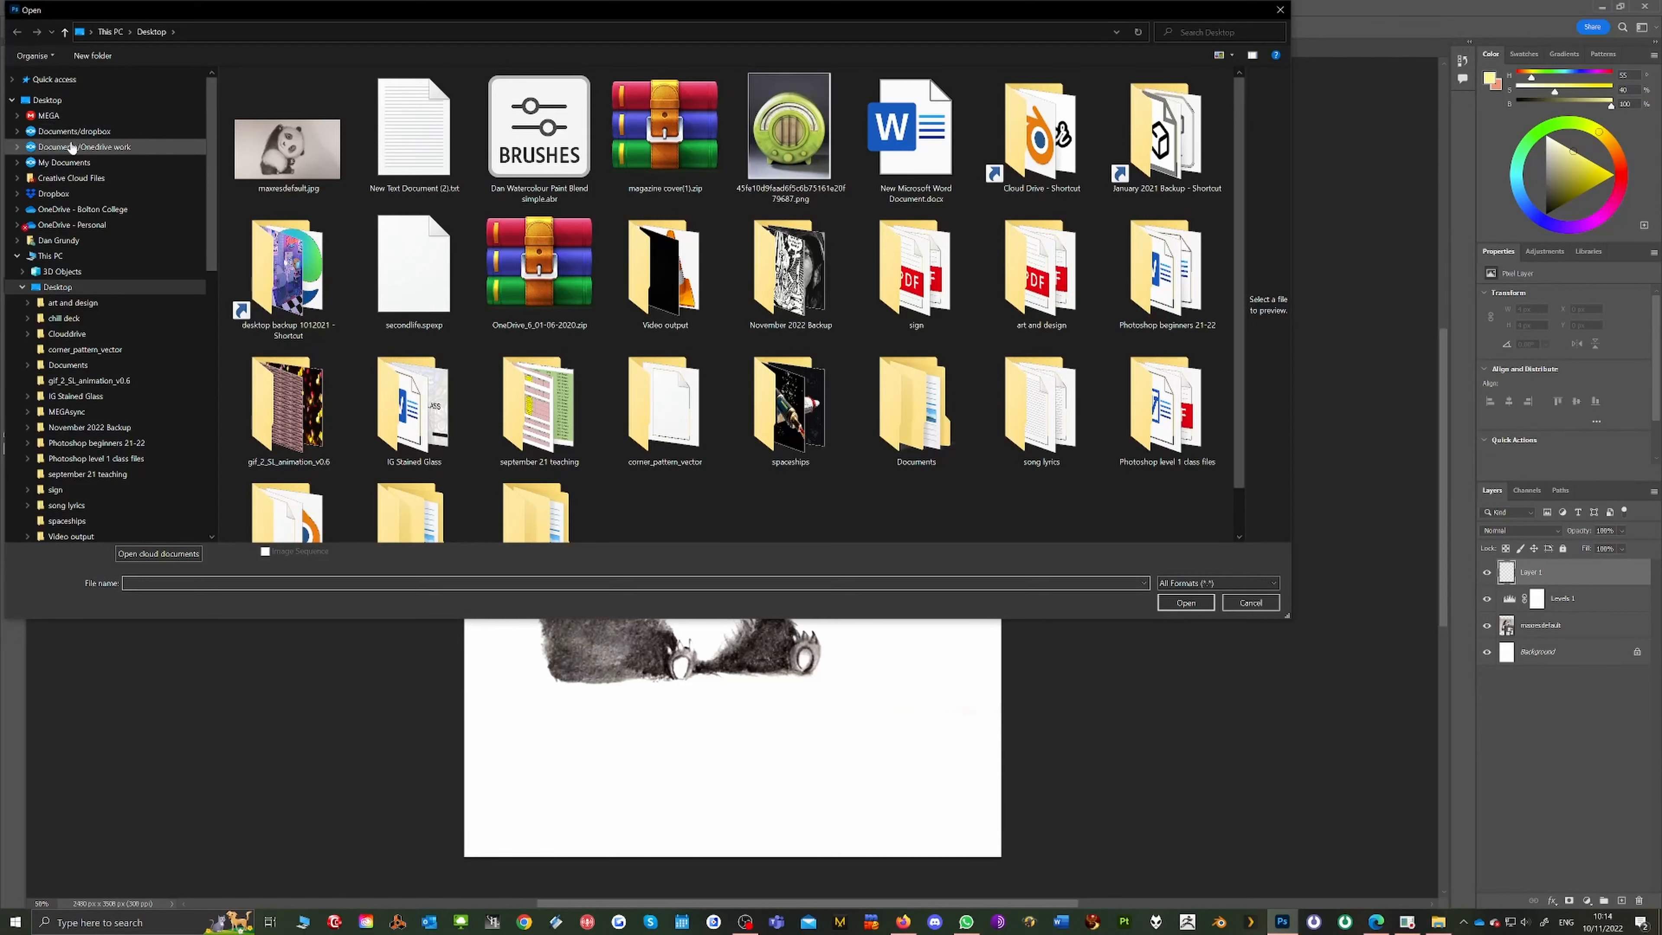
left_click(528, 134)
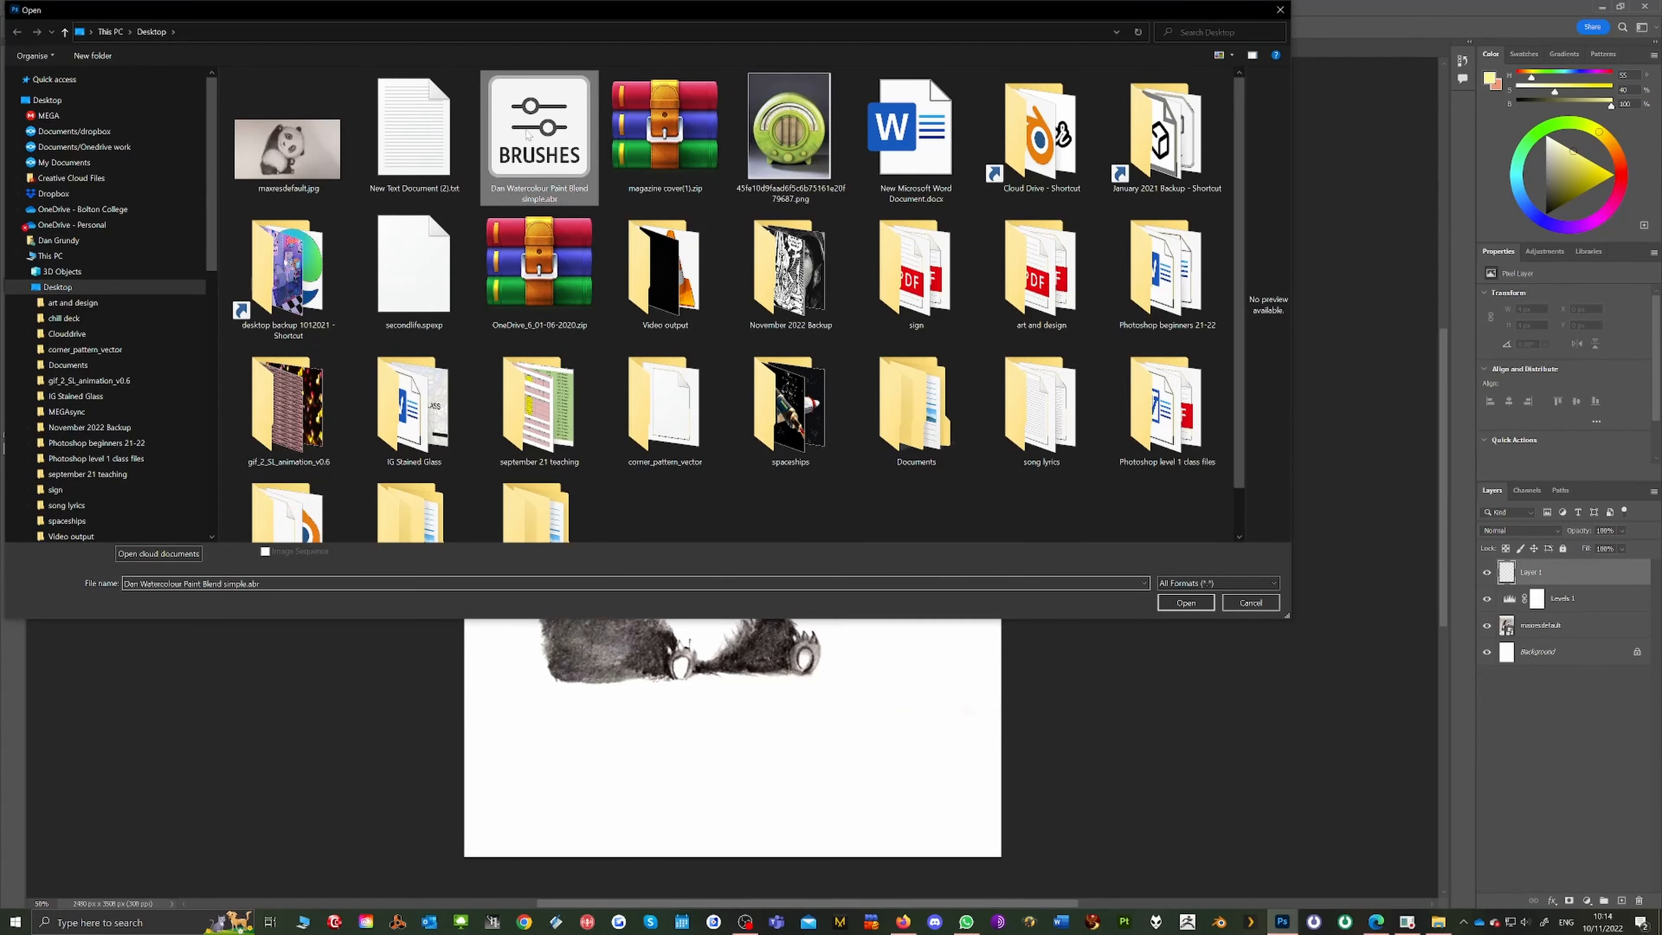
left_click(1194, 608)
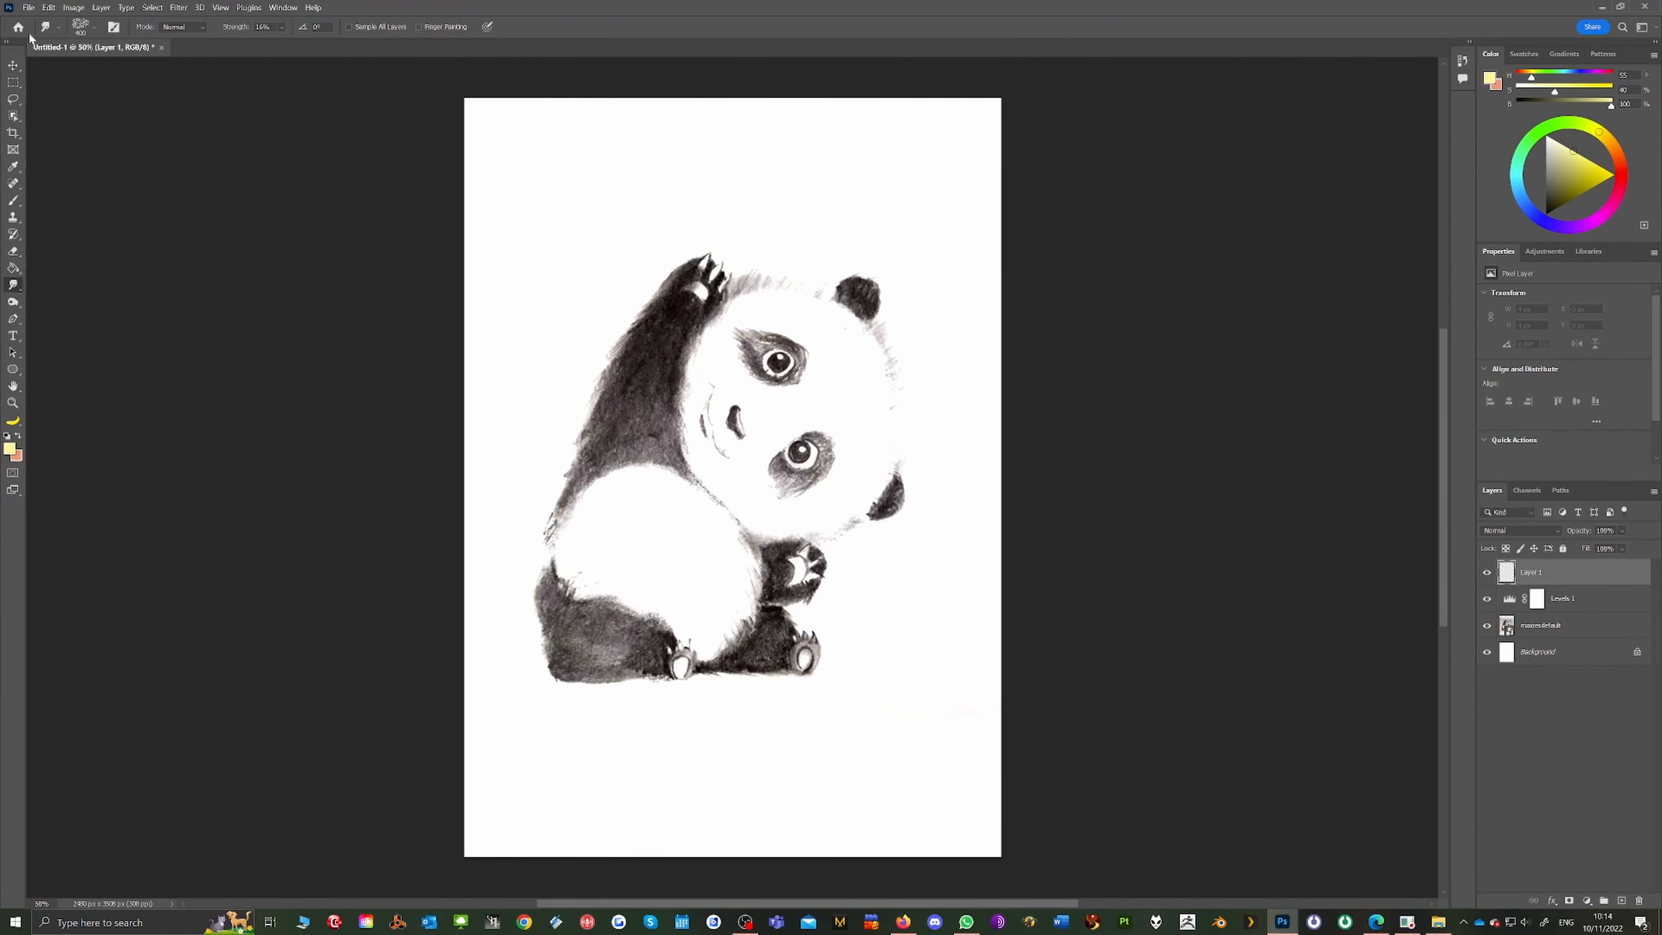
Collapse the Art History Brushes and Watercolour simple groups in the brush presets list
left_click(94, 29)
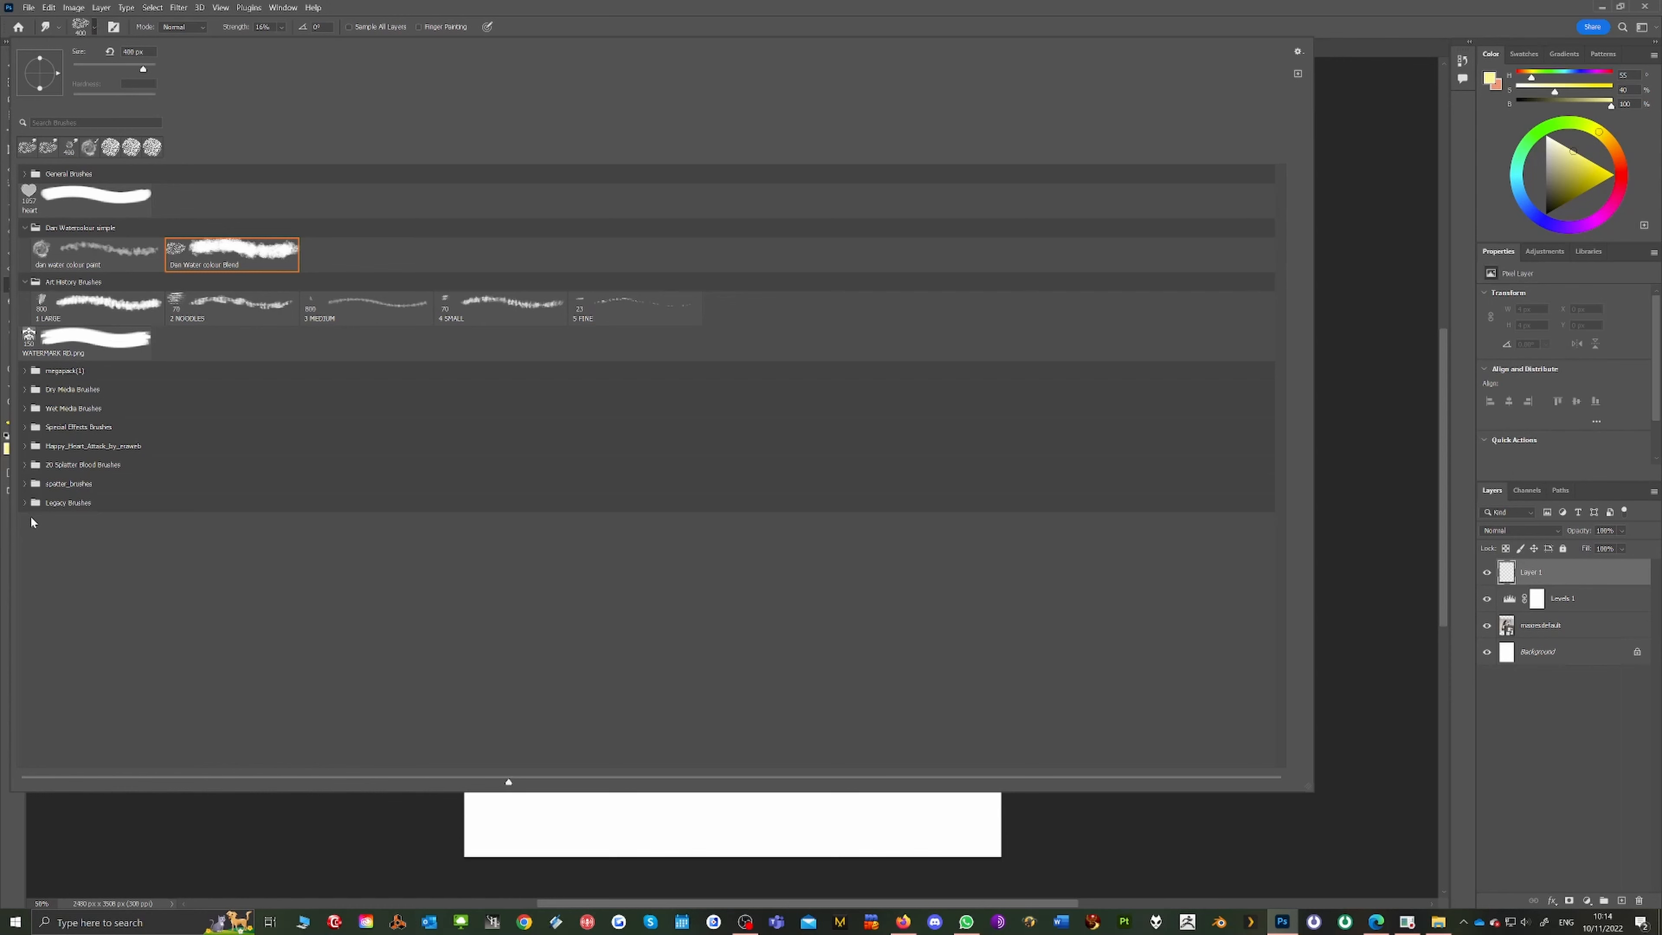
left_click(24, 282)
left_click(27, 228)
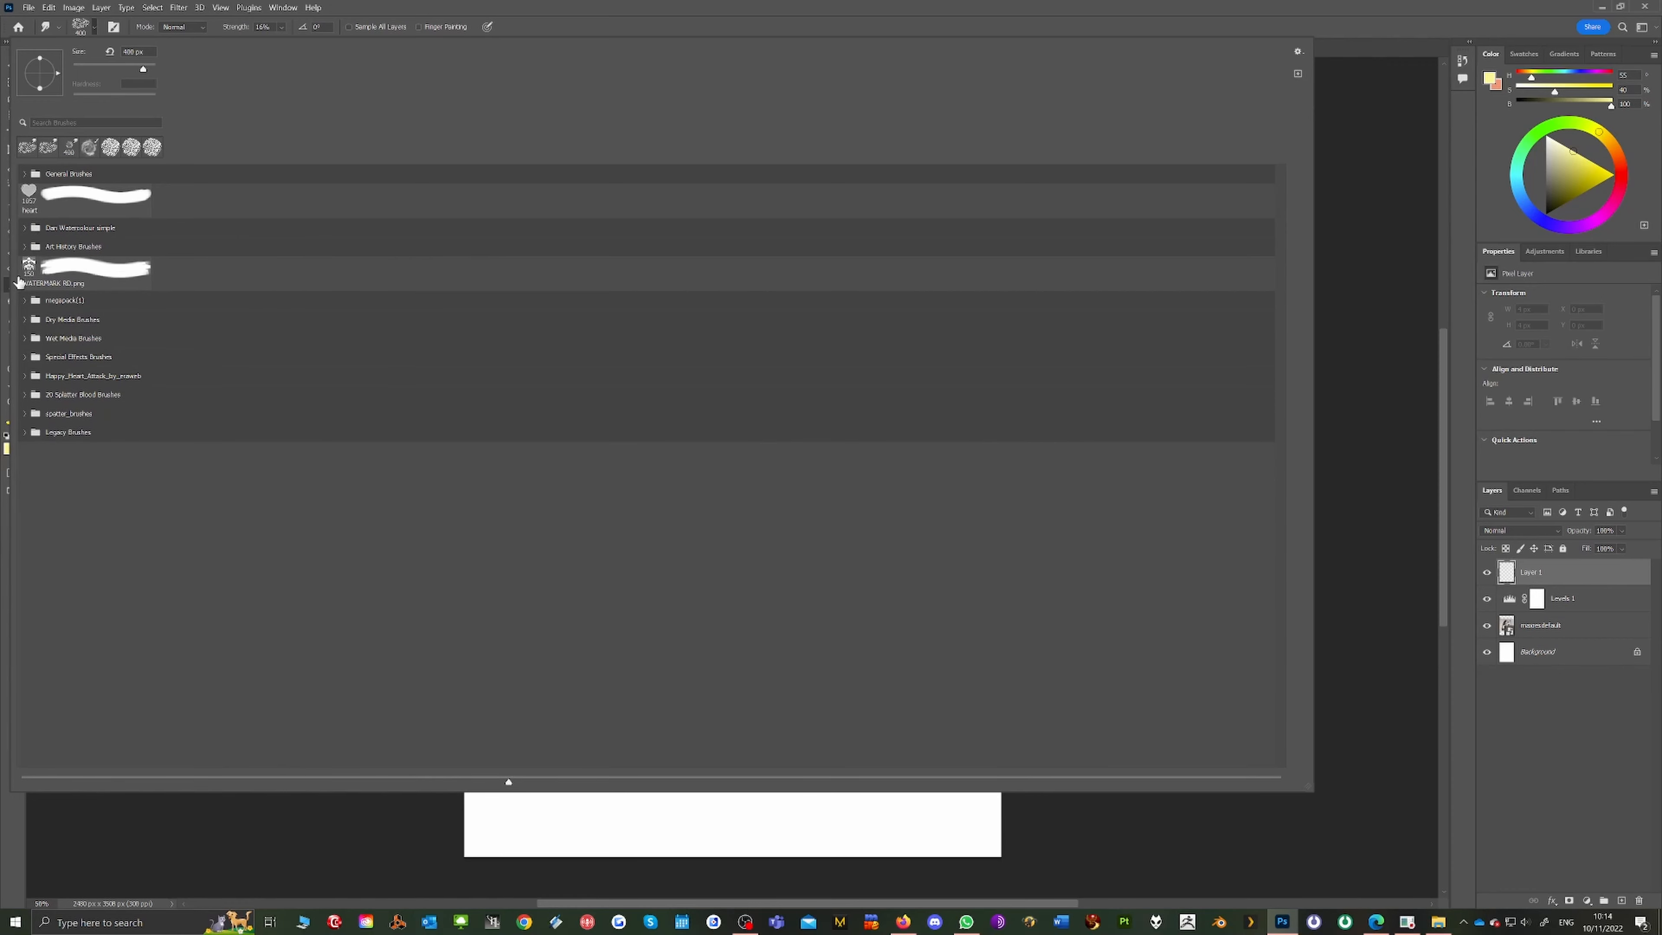
Move the WATERMARK BD.png brush preset below the Legacy Brushes group and expand the Dan Watercolour simple group
left_click_drag(29, 265, 80, 425)
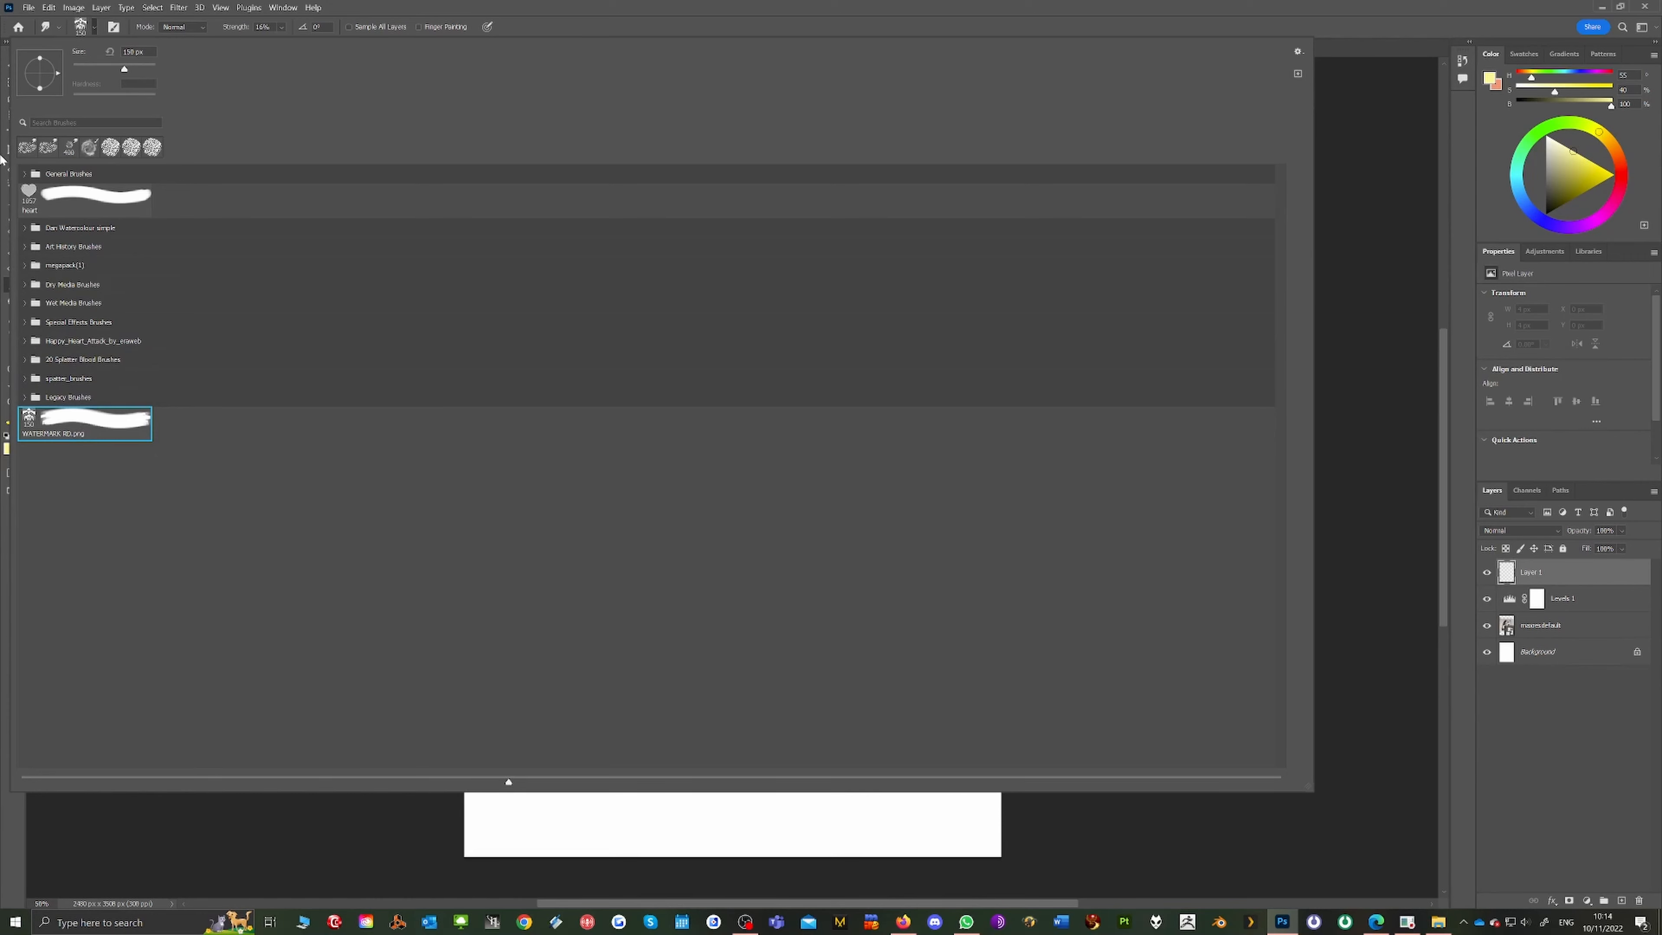
left_click(24, 227)
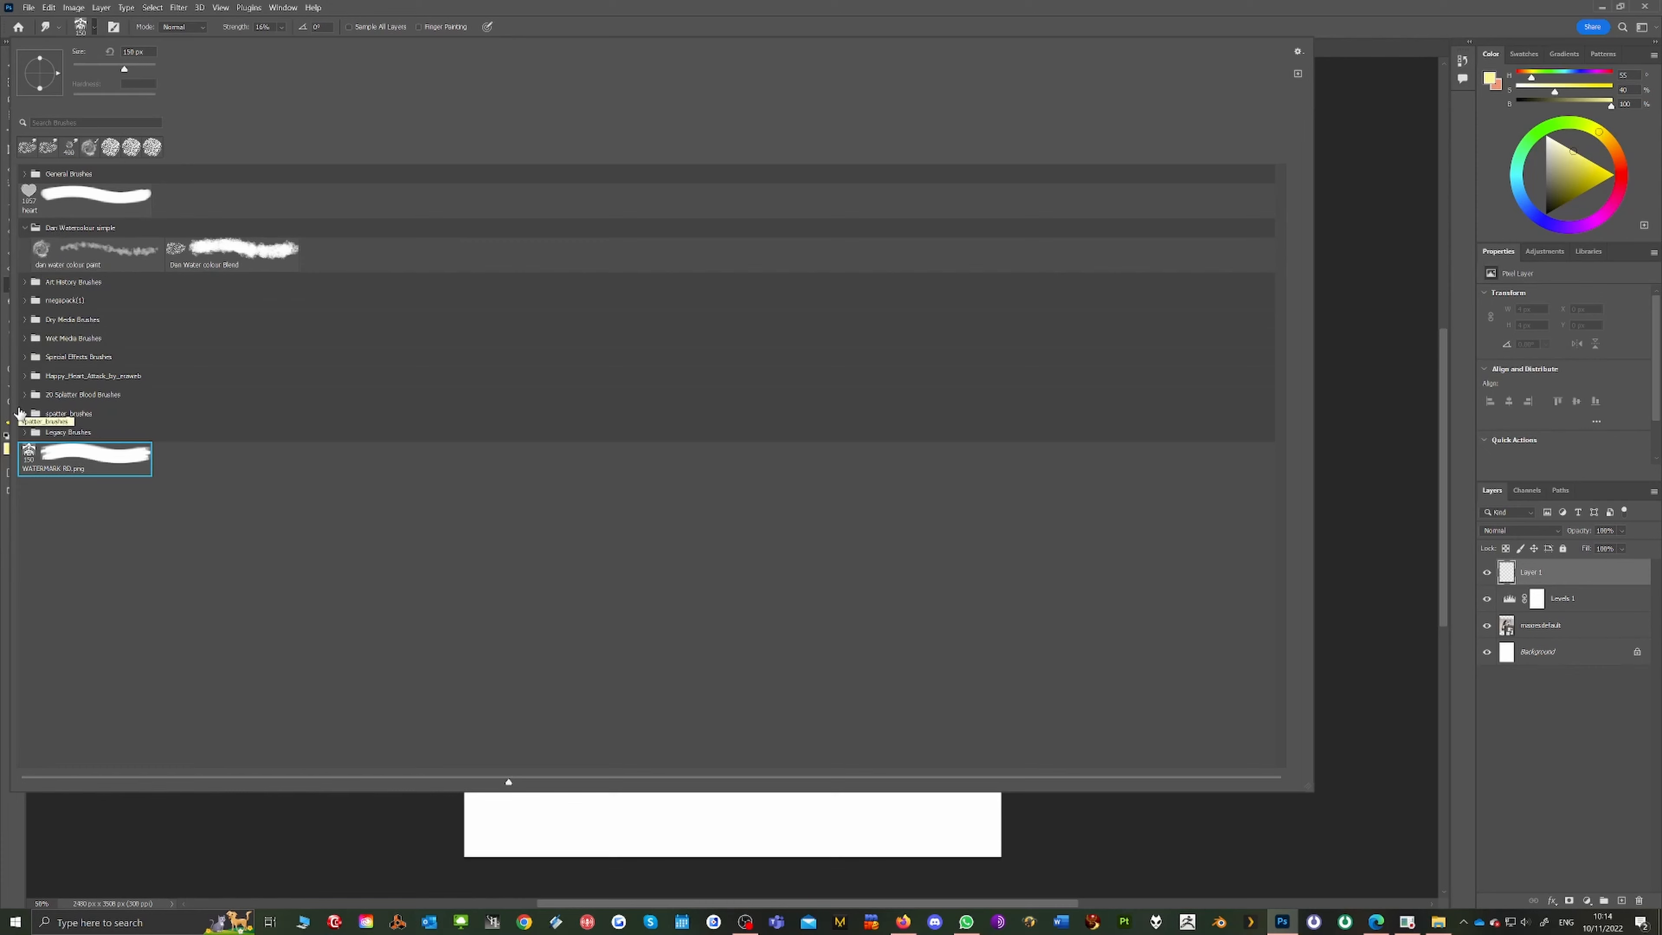
Look into the Wet Media, Special Effects and Happy Heart Attack brush groups and collapse them again
left_click(25, 339)
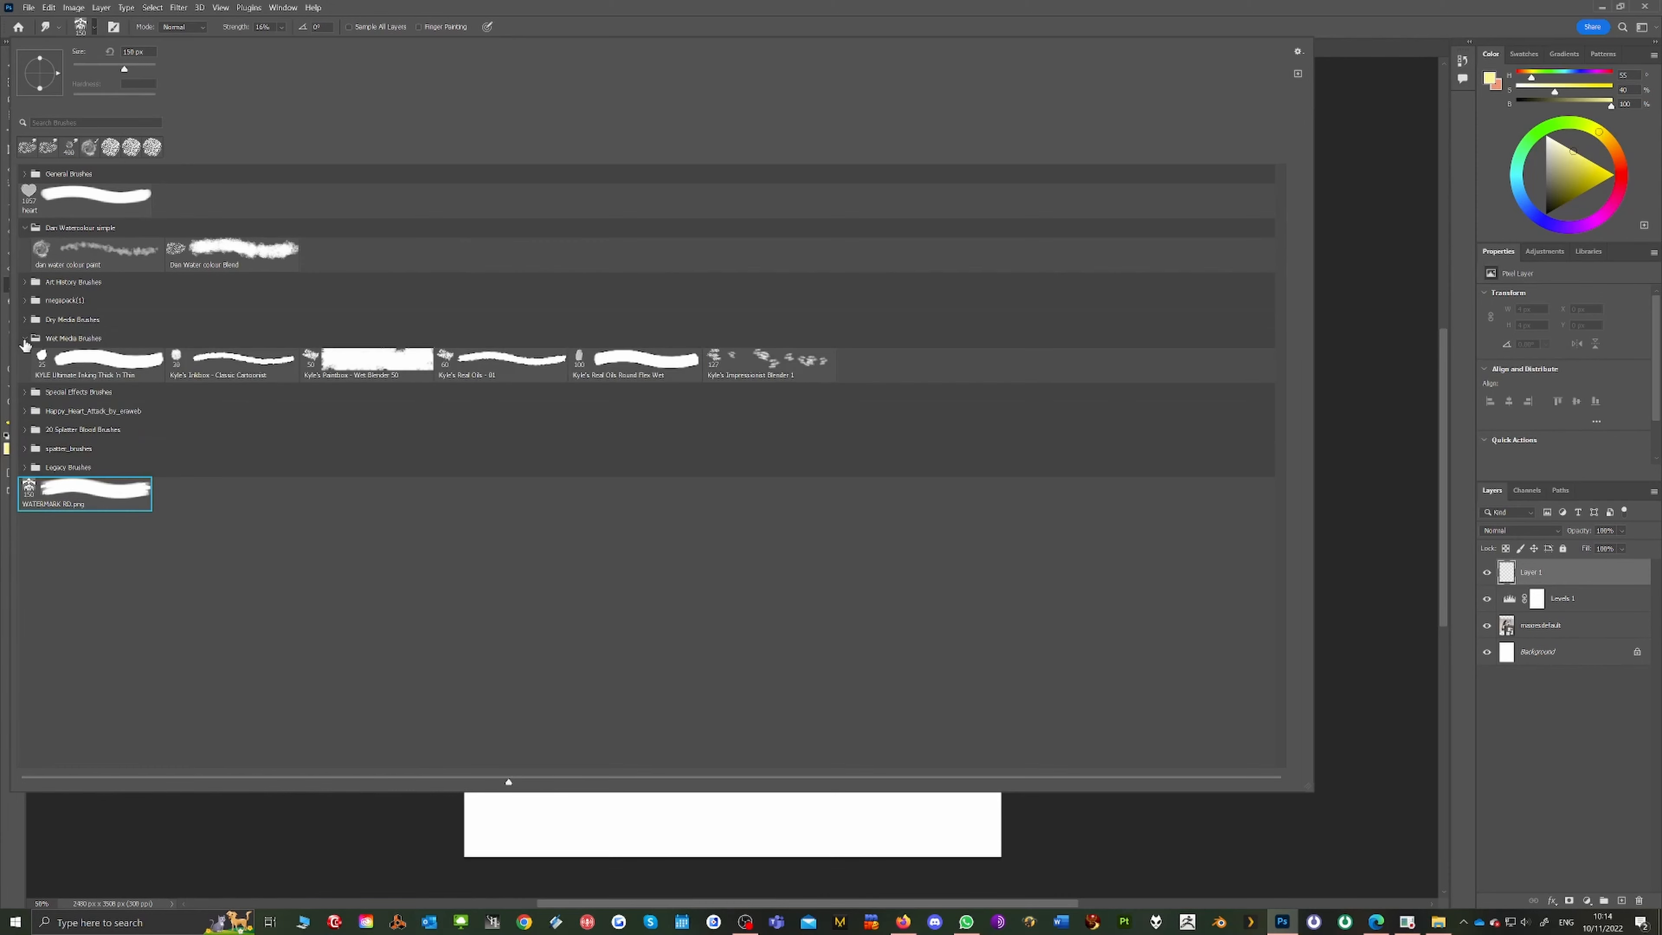
left_click(25, 392)
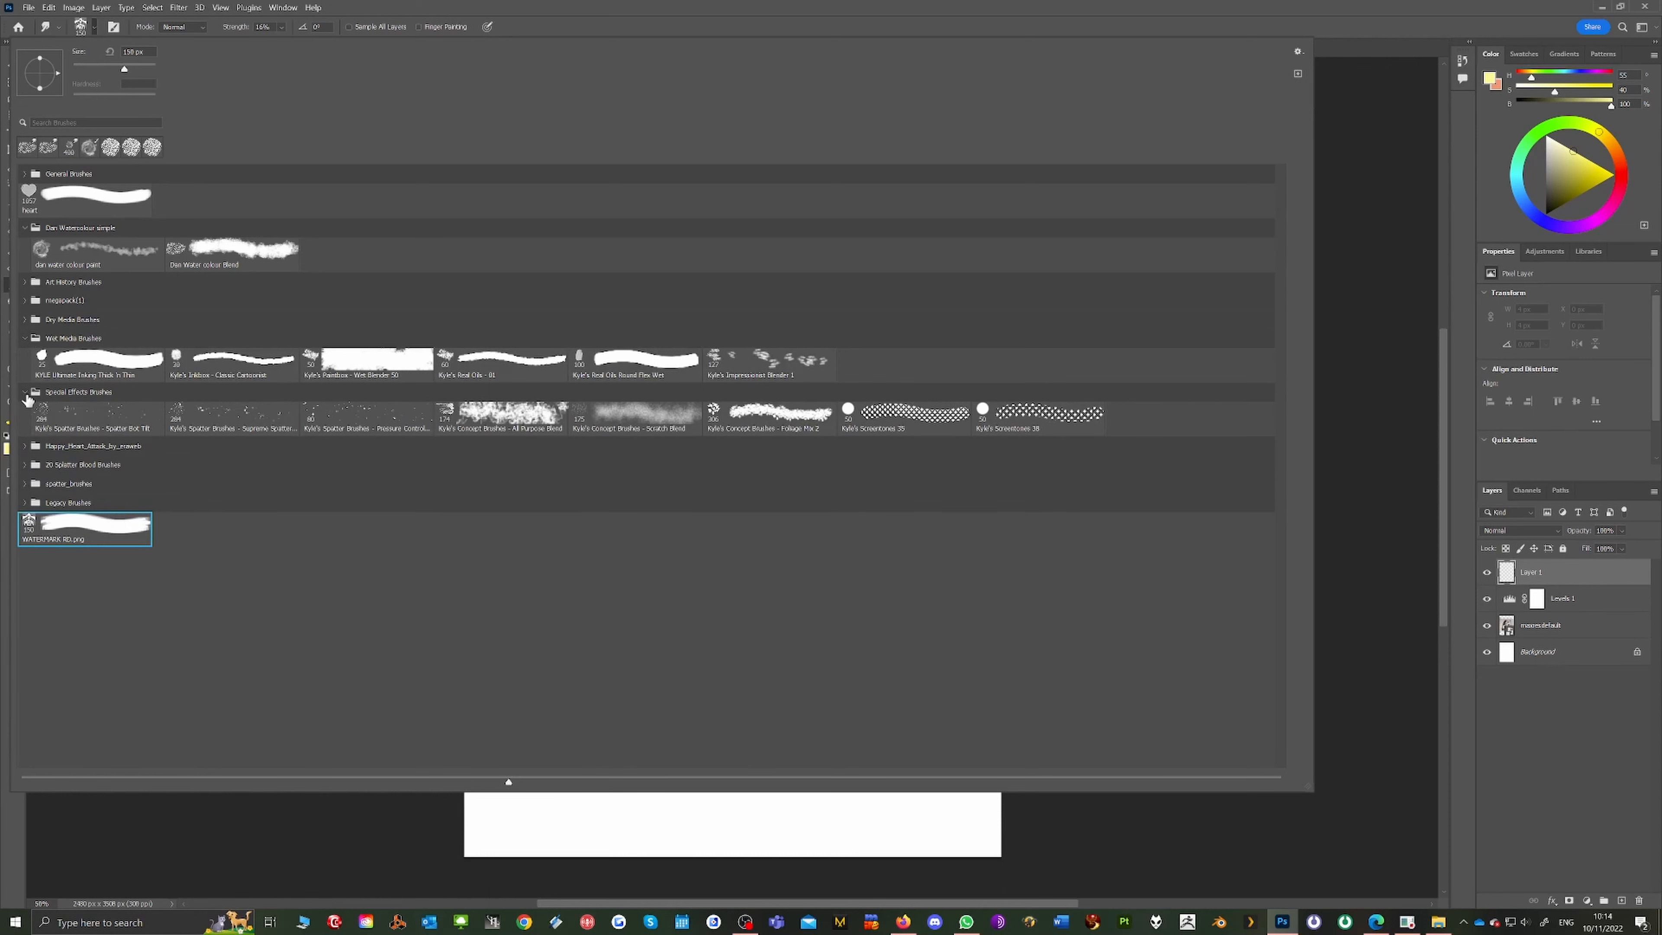
left_click(25, 447)
left_click(25, 447)
left_click(25, 392)
left_click(25, 339)
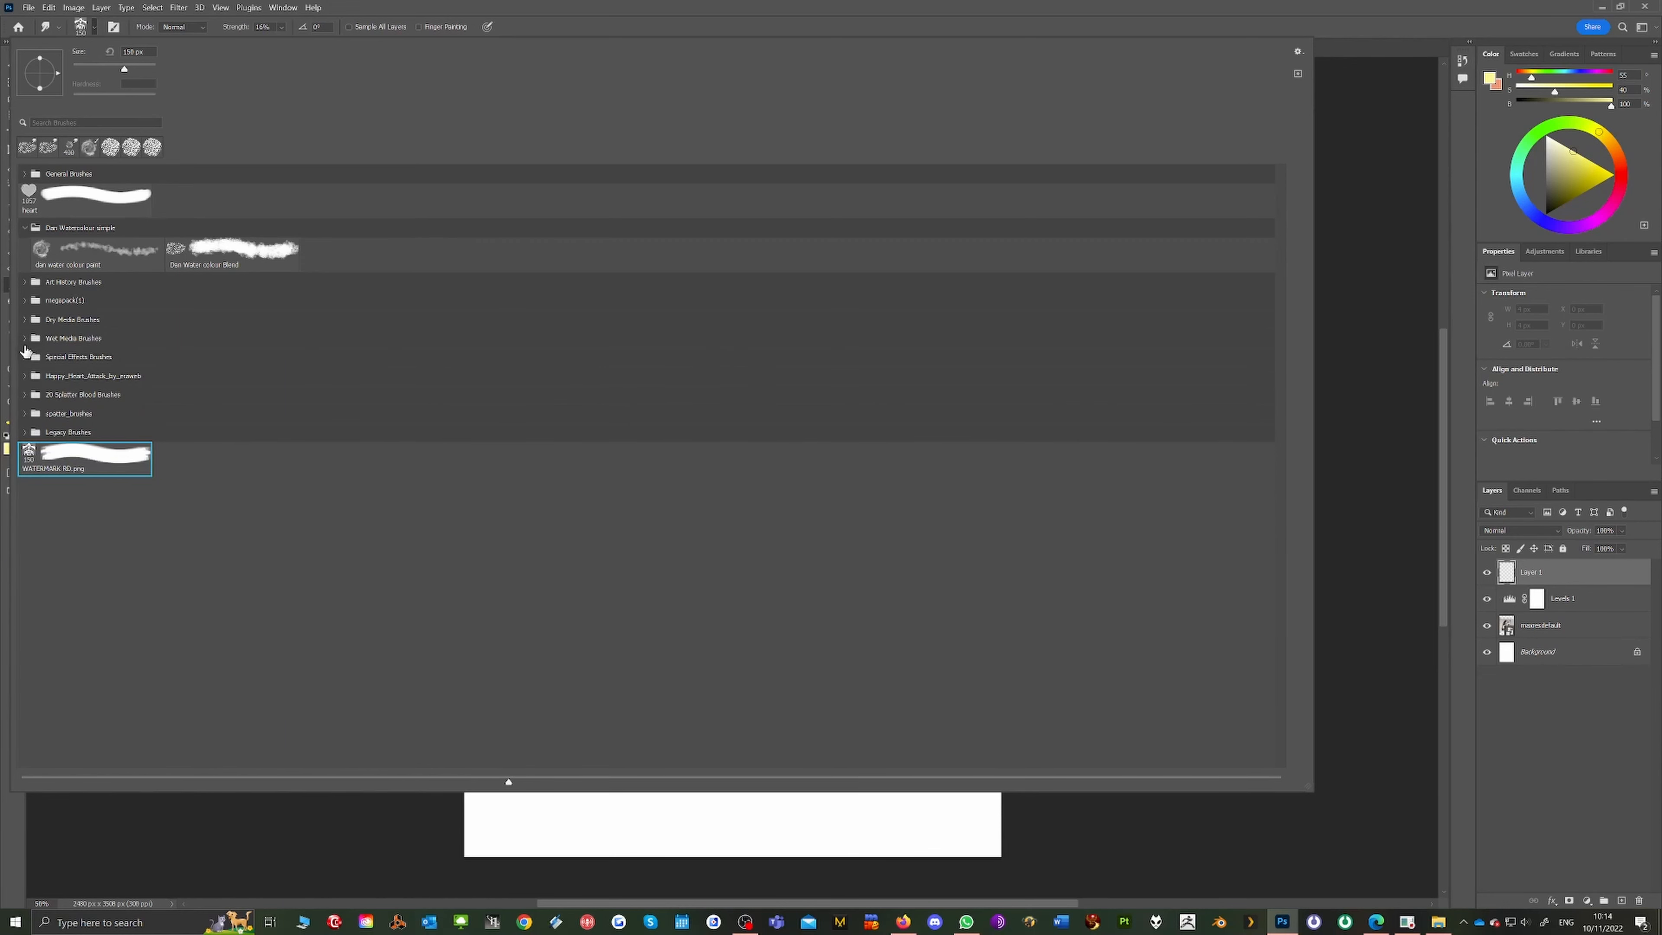
Select the dan water colour paint brush and return to the canvas
left_click(90, 252)
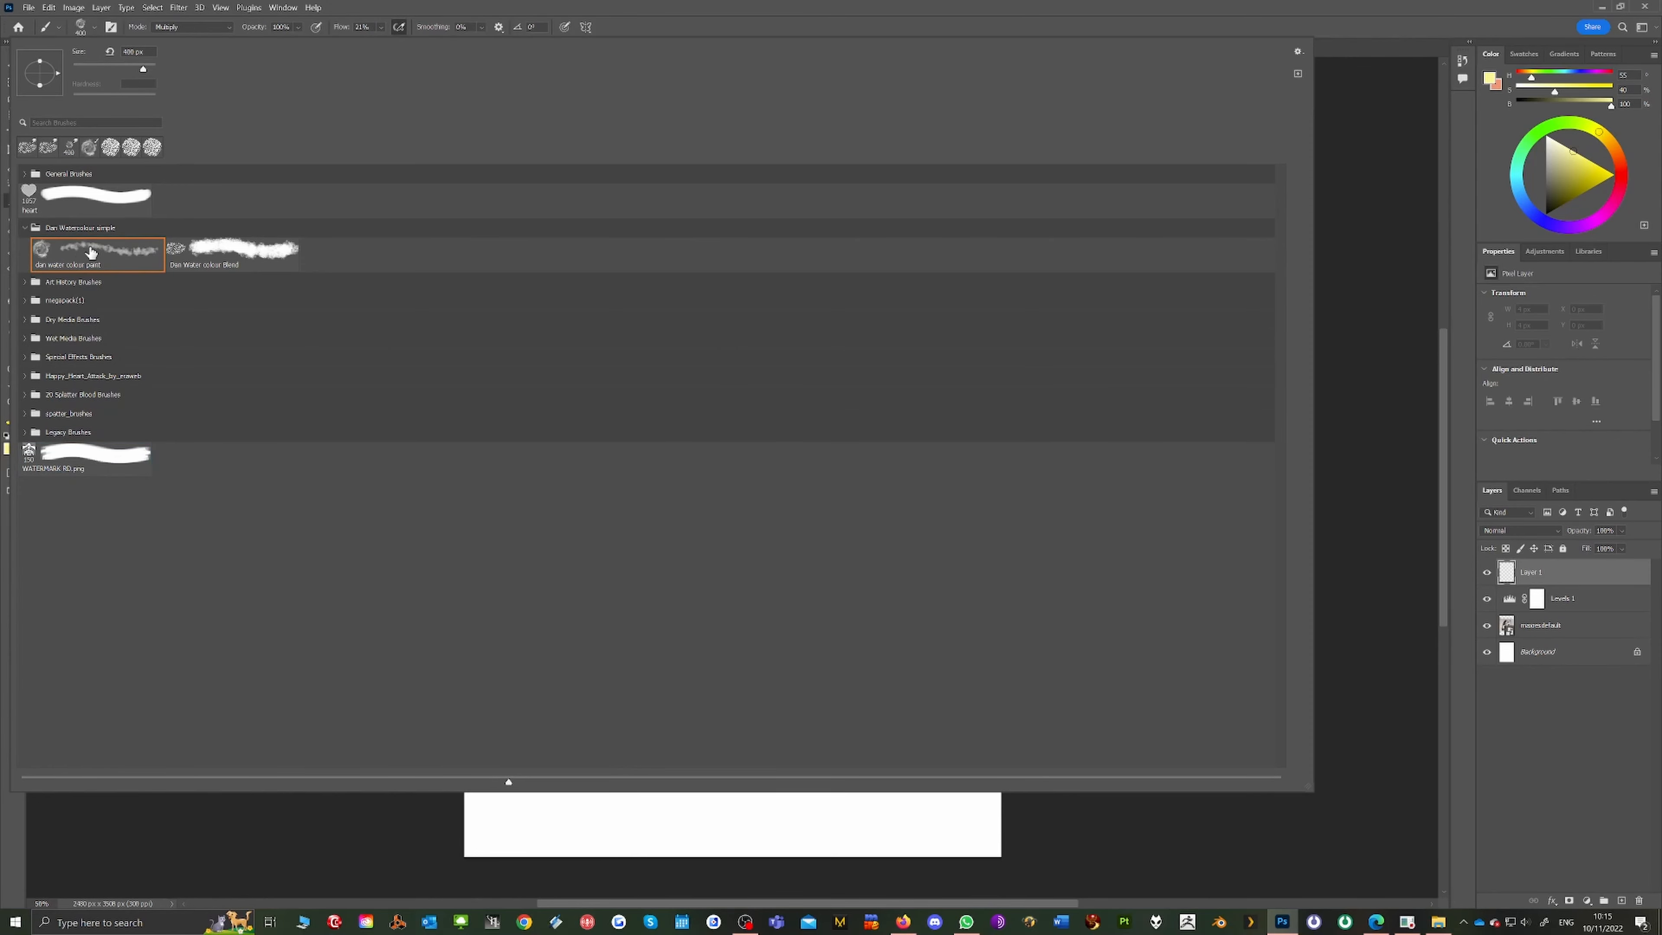
left_click(1372, 218)
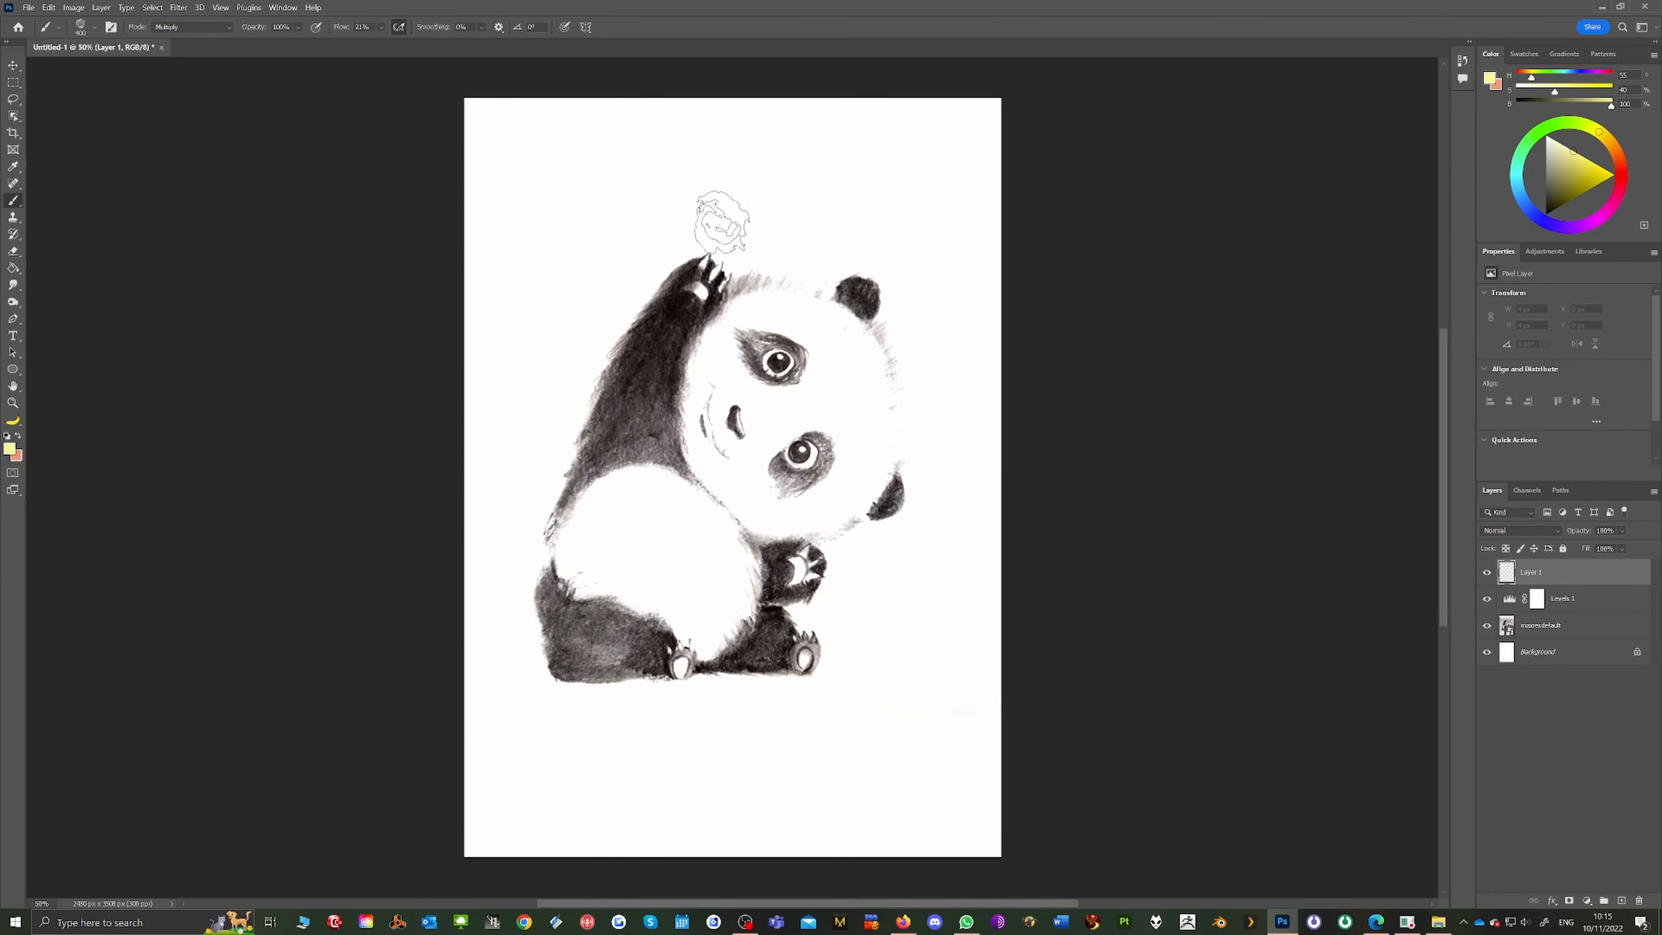
Try out different brush sizes by repeatedly enlarging and shrinking the tip, ending with a much smaller one
key("bracketright")
key("bracketright")
key("bracketright")
key("bracketright")
key("bracketright")
key("bracketright")
key("bracketright")
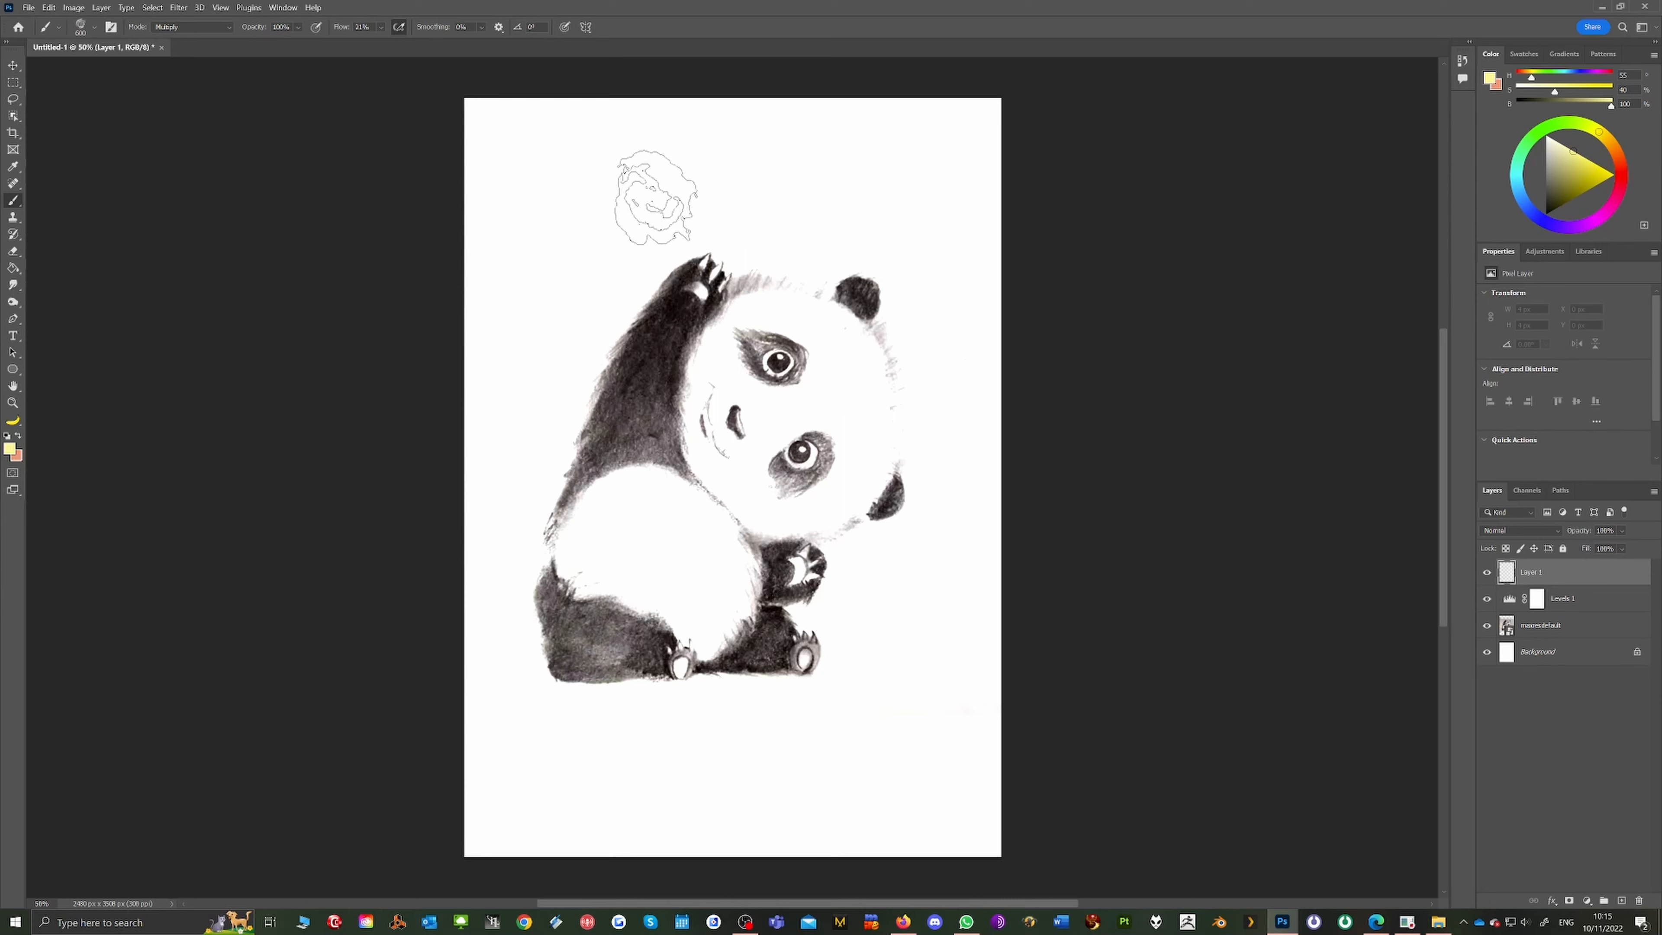
key("bracketleft")
key("bracketleft")
key("bracketleft")
key("bracketleft")
key("bracketleft")
key("bracketleft")
key("bracketleft")
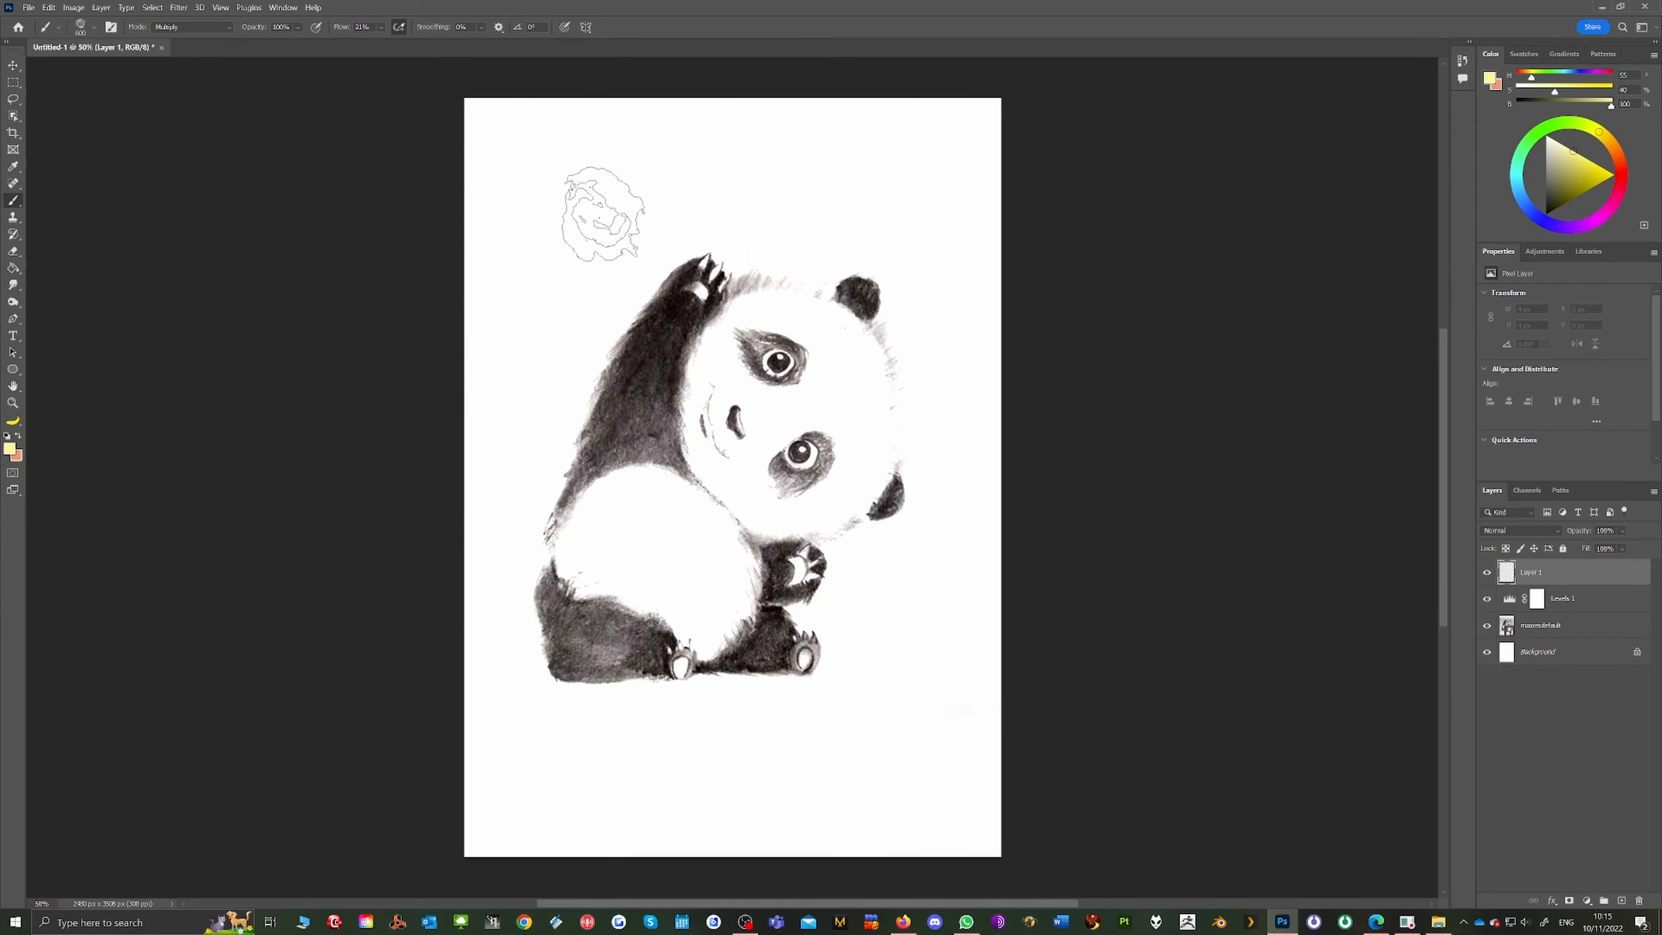
key("bracketright")
key("bracketright")
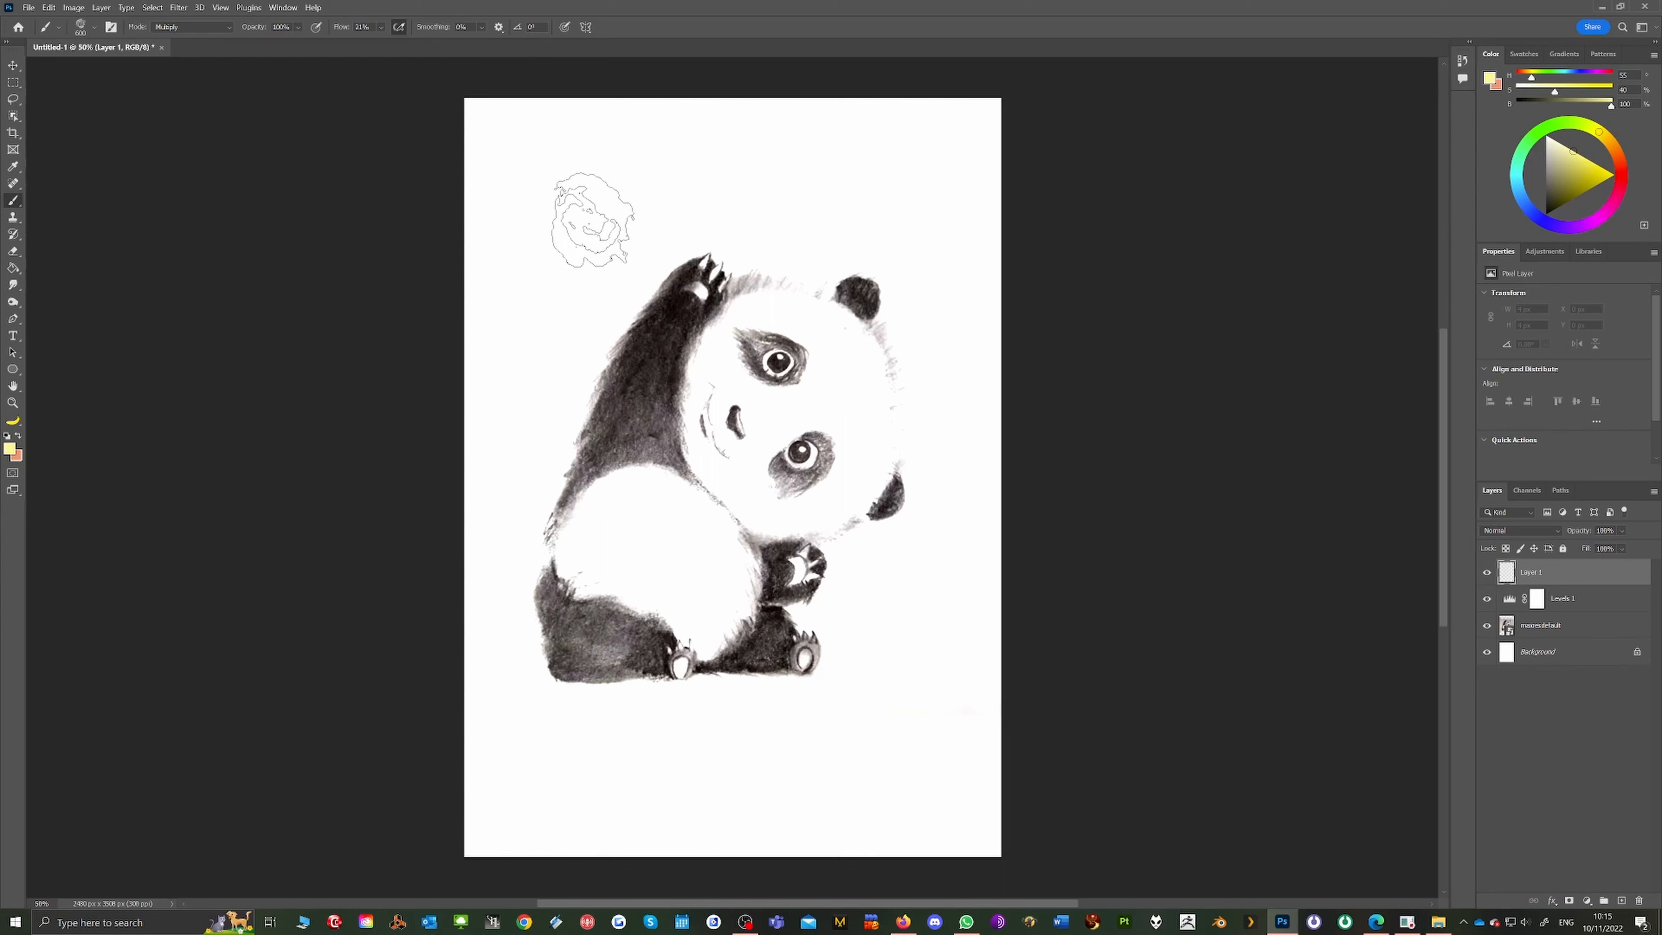
key("bracketleft")
key("bracketleft")
key("bracketleft")
key("bracketright")
key("bracketright")
key("bracketright")
key("bracketright")
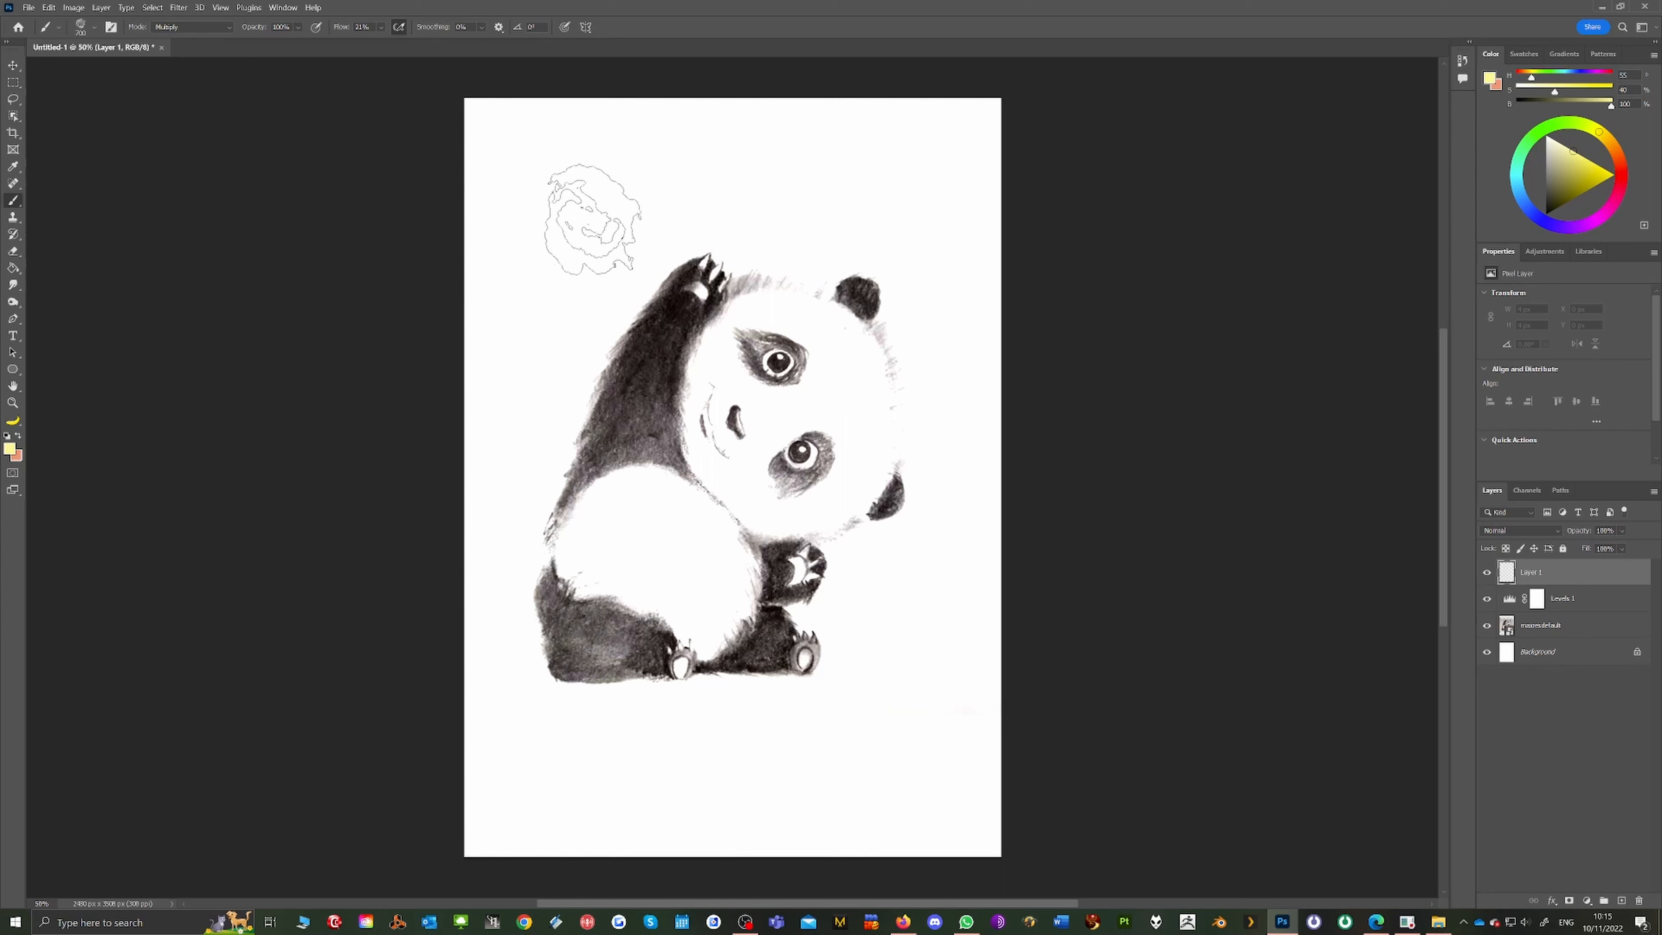
key("bracketleft")
key("bracketleft")
key("bracketleft")
key("bracketleft")
key("bracketright")
key("bracketright")
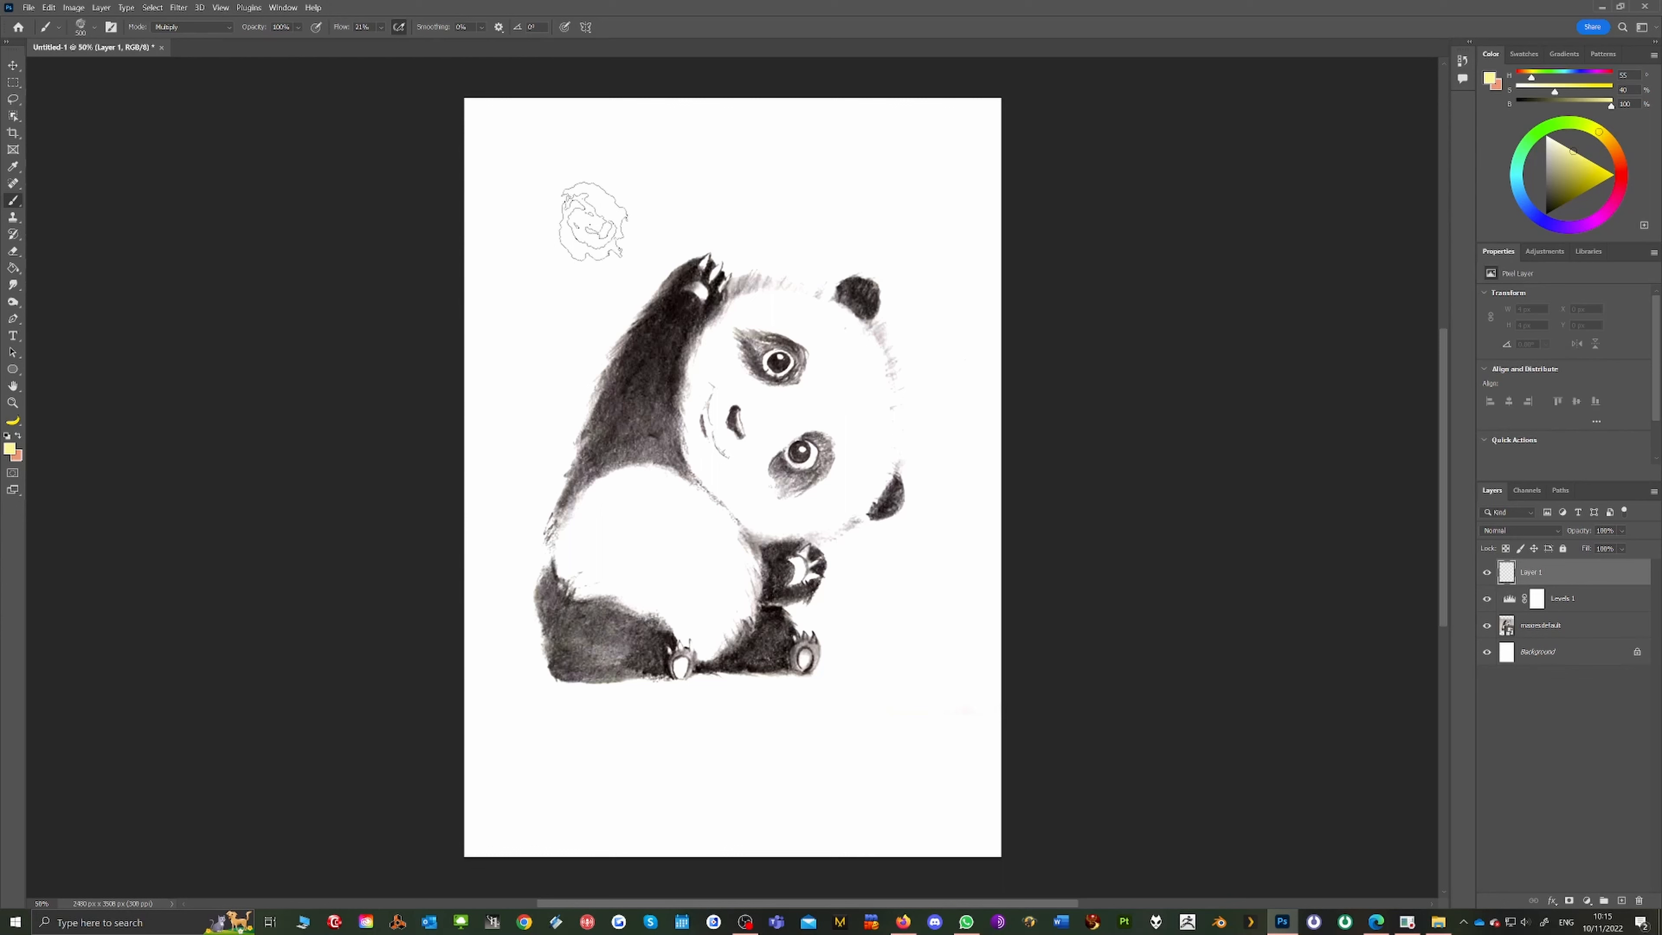
key("bracketleft")
key("bracketleft")
left_click(96, 28)
mouse_move(137, 68)
left_mouse_down()
mouse_move(70, 72)
mouse_move(121, 73)
mouse_move(72, 73)
mouse_move(109, 73)
mouse_move(94, 72)
left_mouse_up()
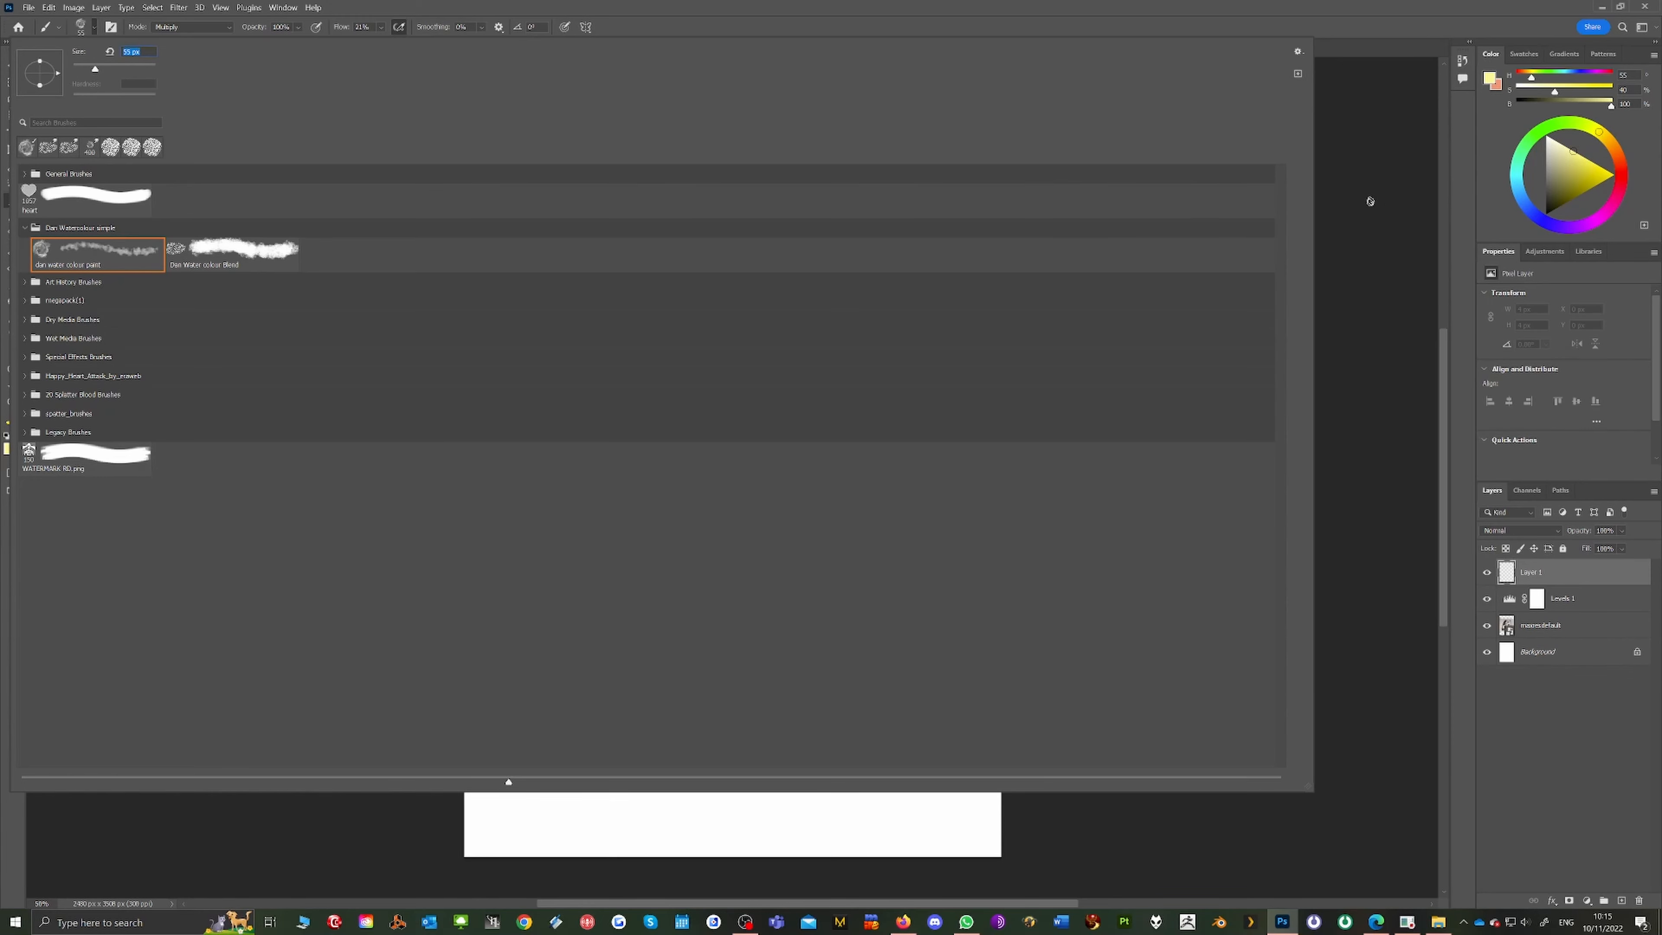
left_click(1371, 201)
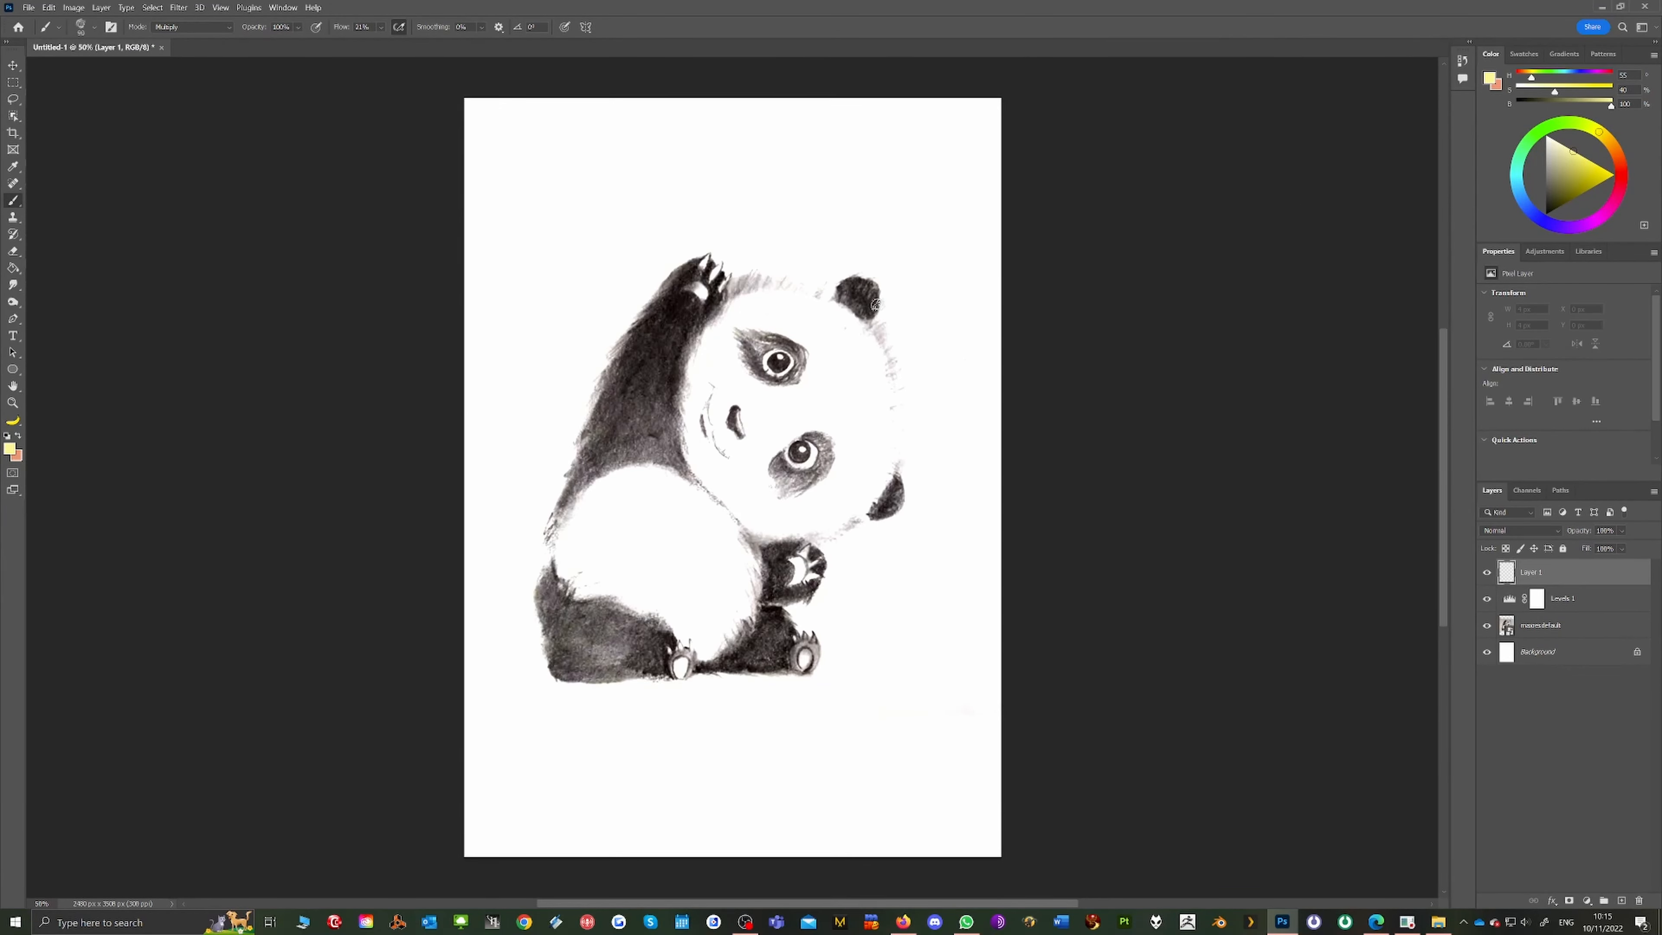
Enlarge the watercolour paint brush to 200 px
key("bracketright")
key("bracketright")
key("bracketright")
key("bracketright")
key("bracketright")
key("bracketright")
key("bracketright")
Examine the available colour sources, including the colour wheel, the Light, Dark and Darker swatch groups, the gradients and the patterns
left_click(1525, 56)
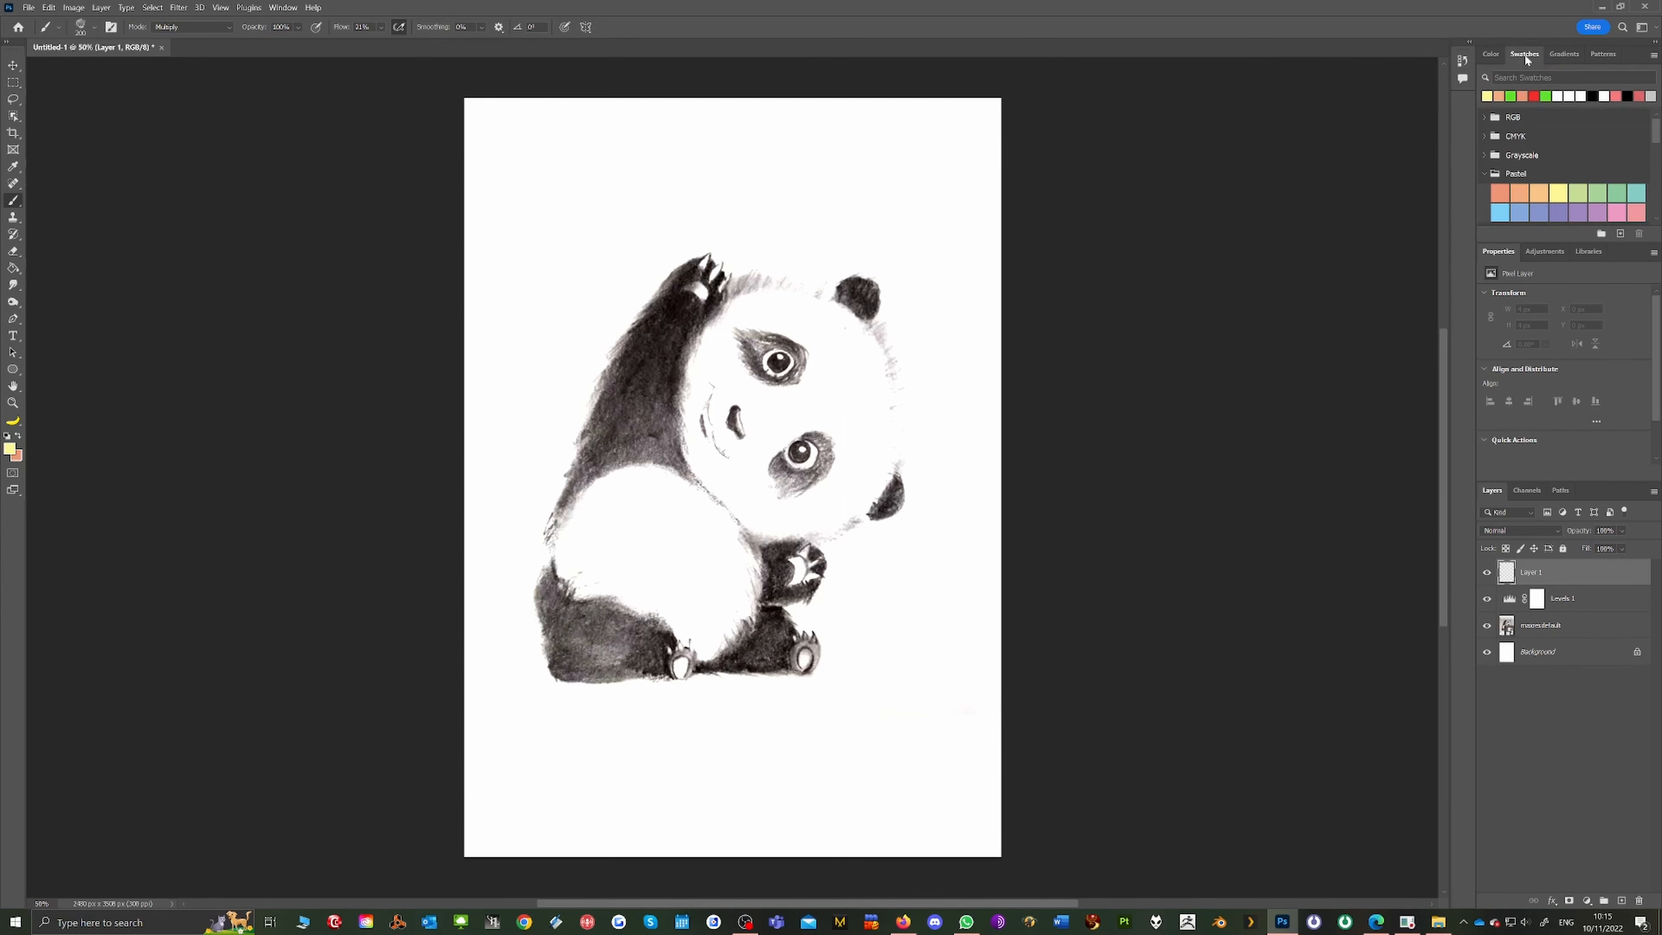
left_click(1494, 54)
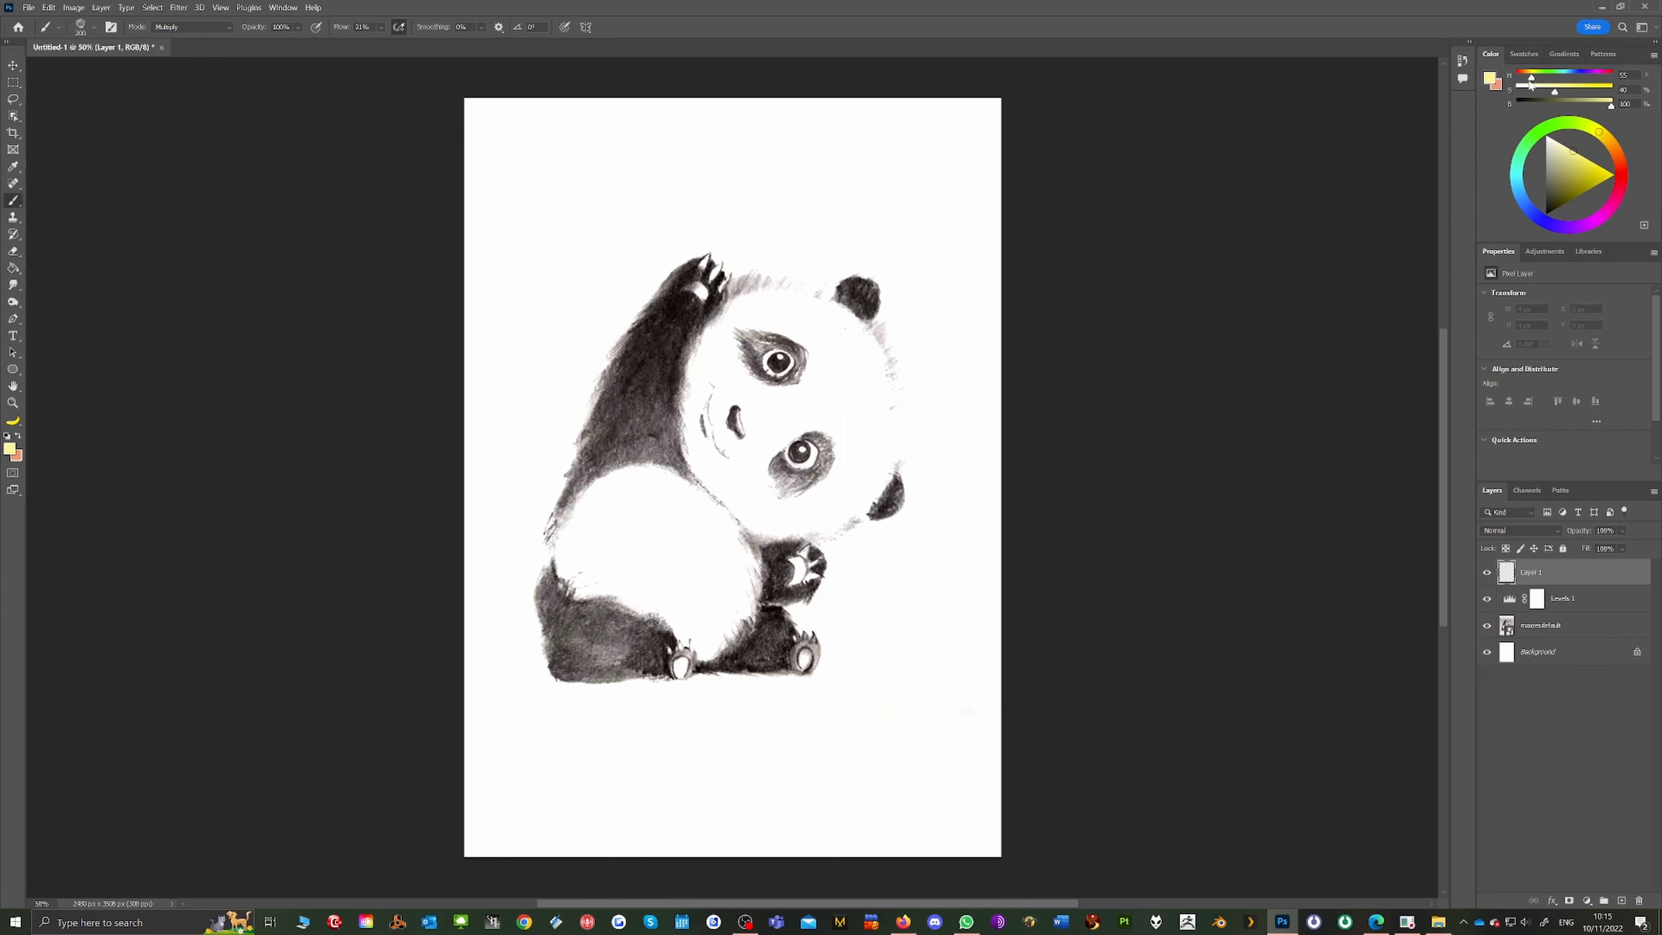
left_click(1526, 55)
scroll(1565, 154, "down", 3)
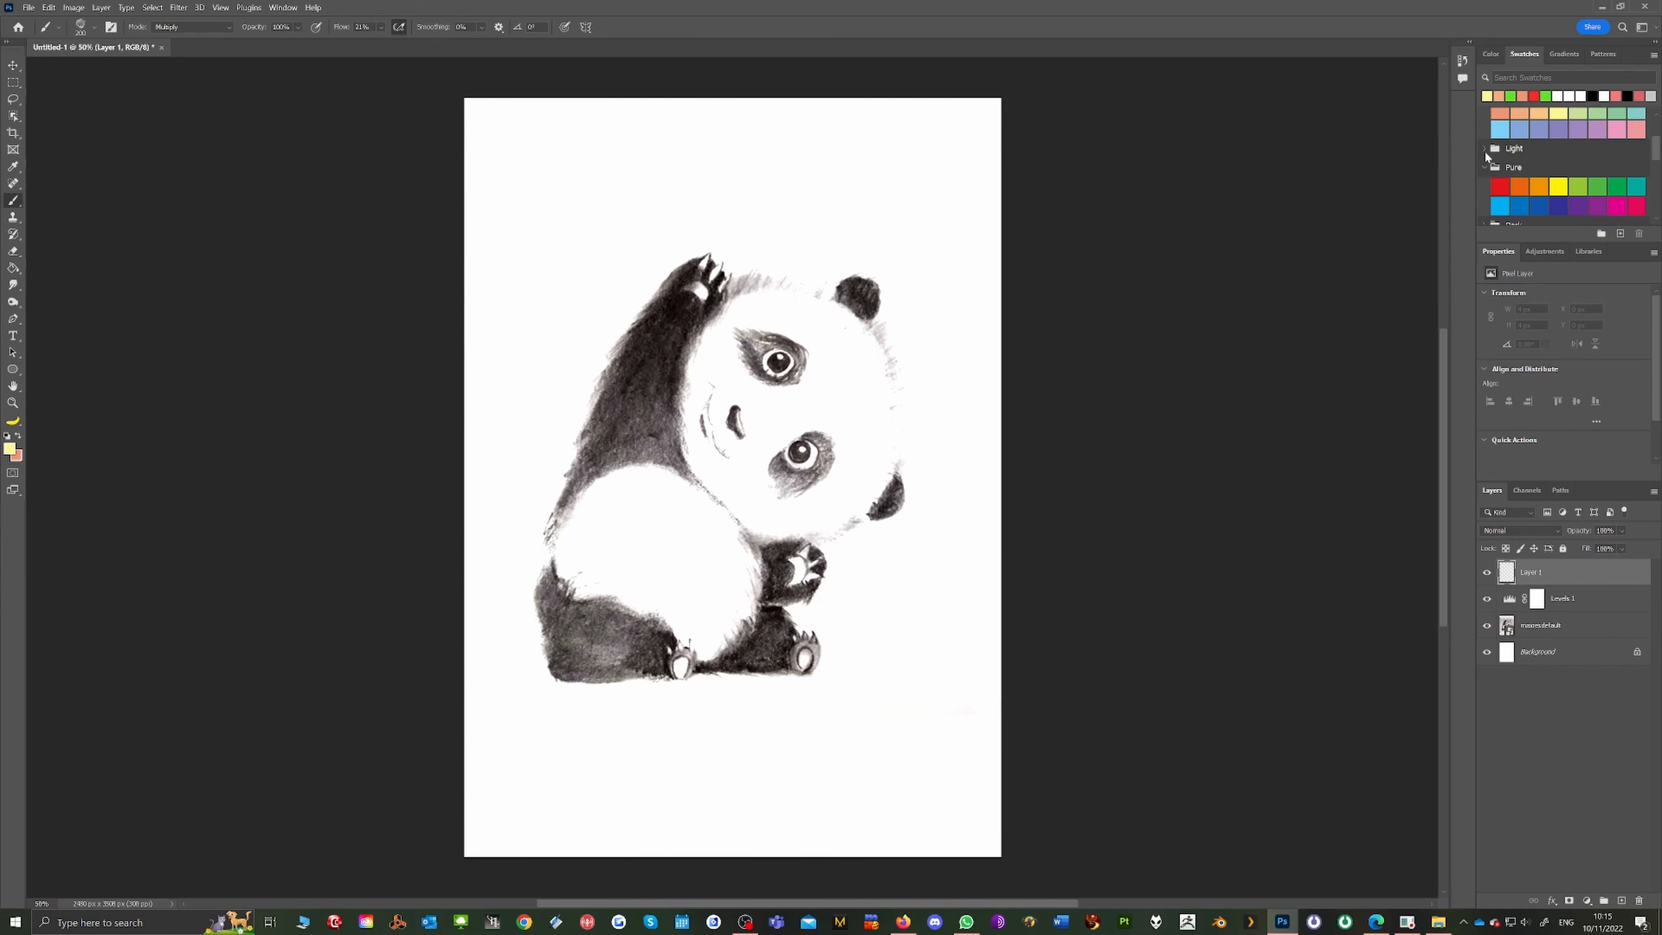
scroll(1484, 157, "down", 2)
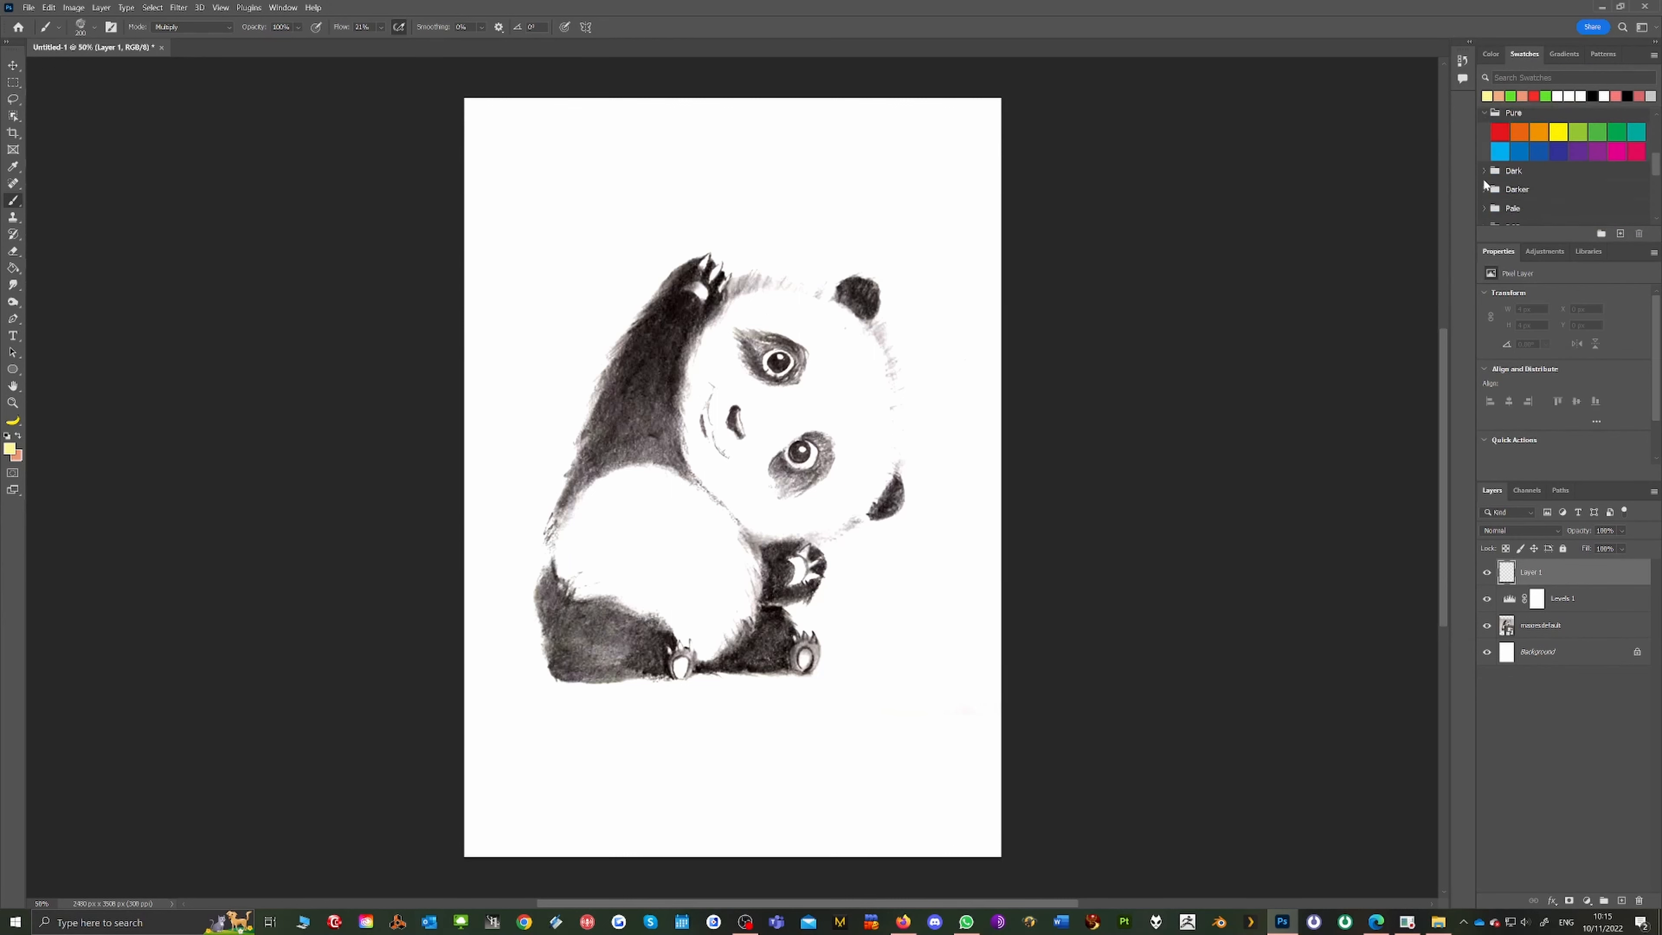
left_click(1485, 170)
scroll(1487, 174, "down", 4)
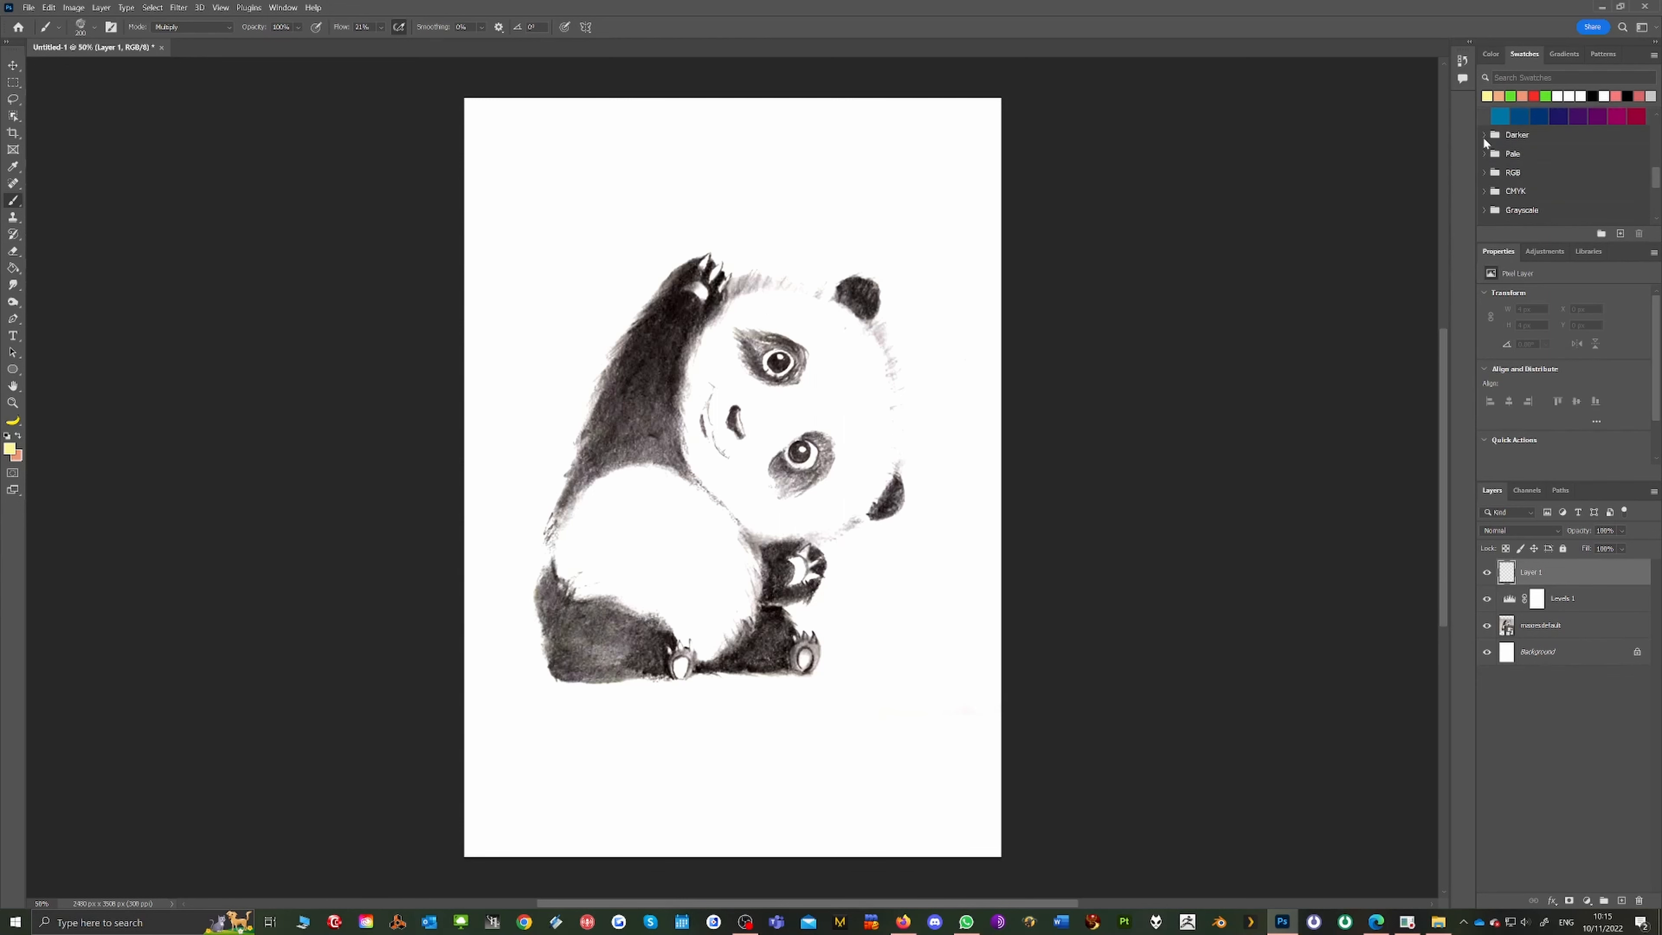
left_click(1483, 135)
scroll(1484, 167, "up", 10)
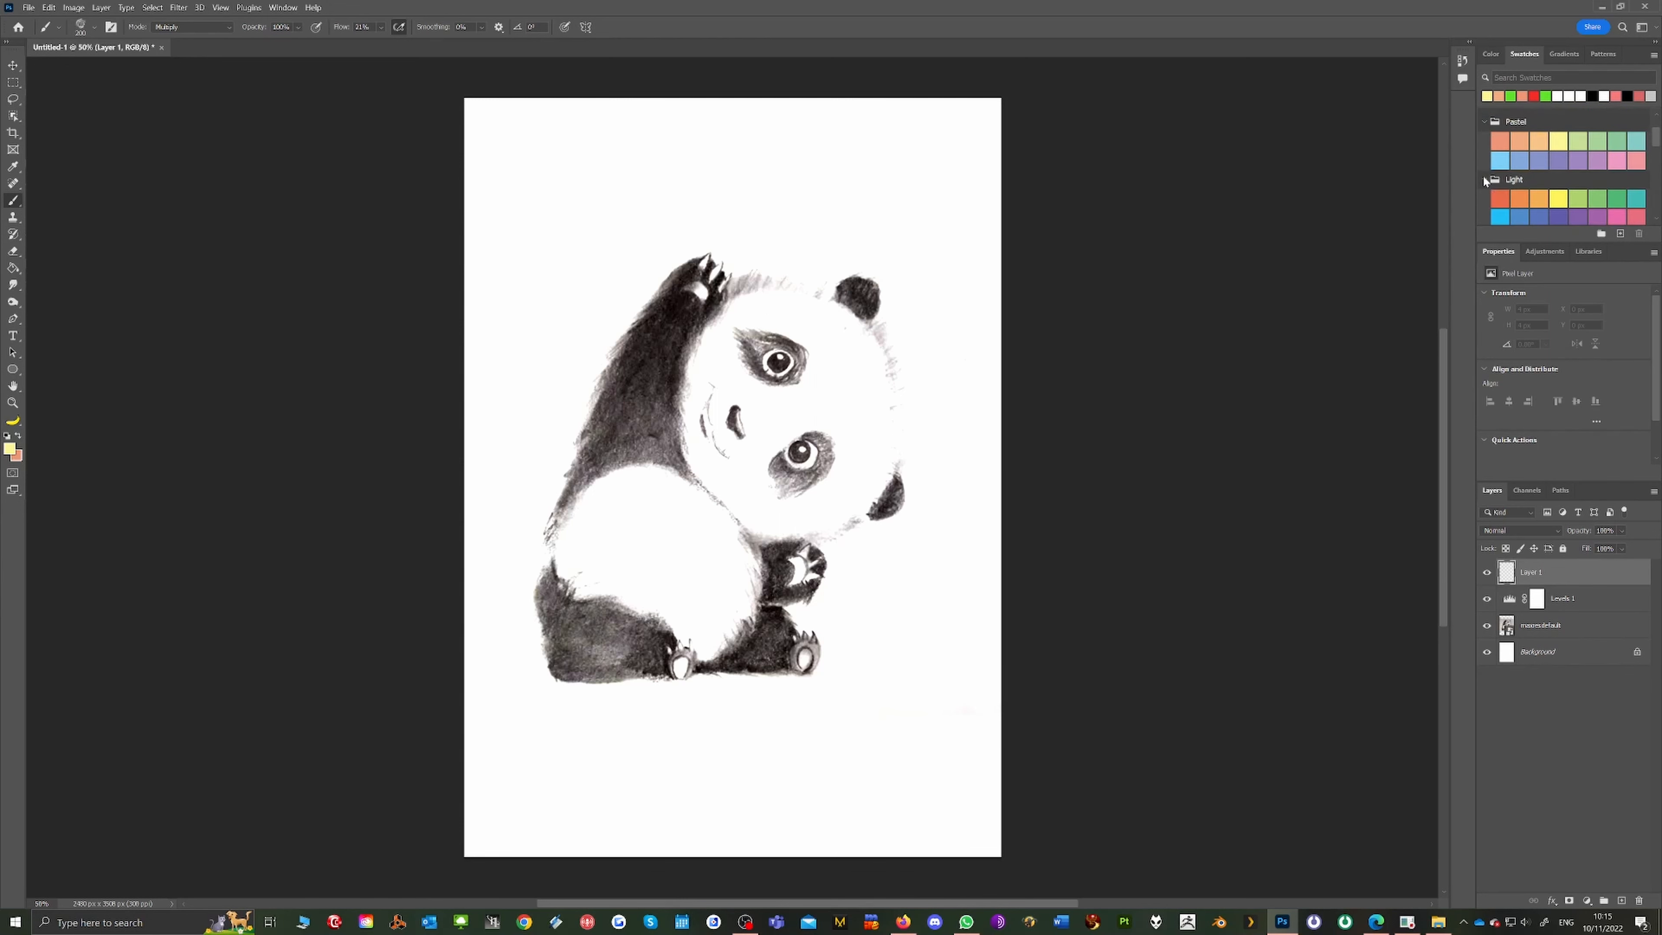
left_click(1570, 54)
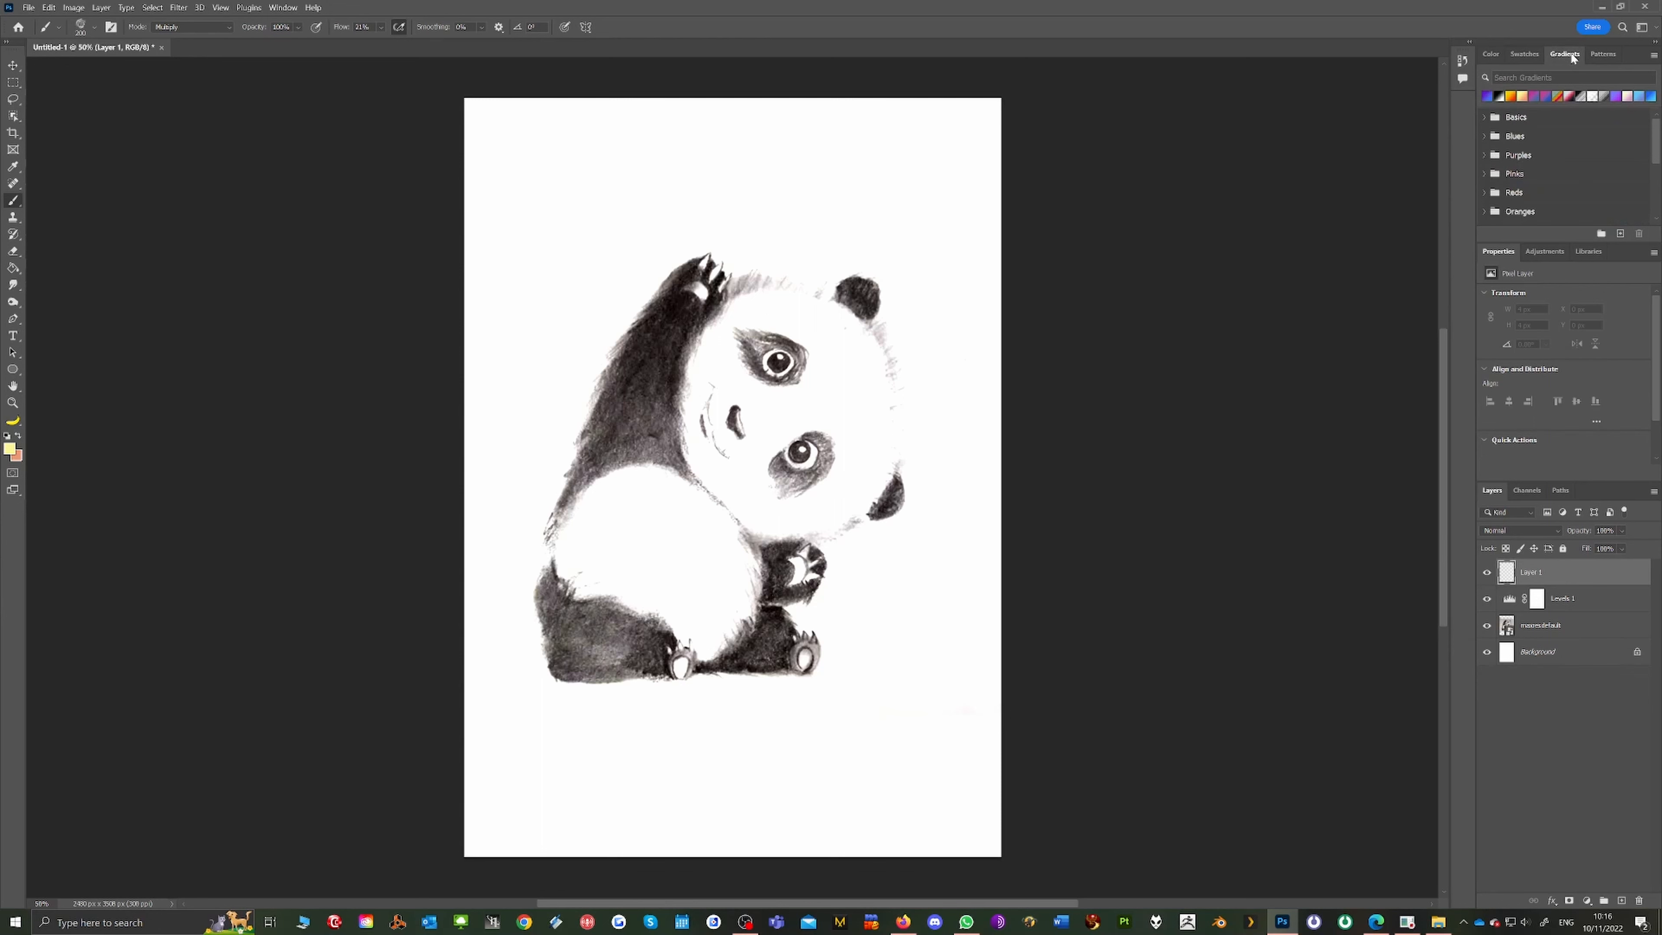
left_click(1604, 54)
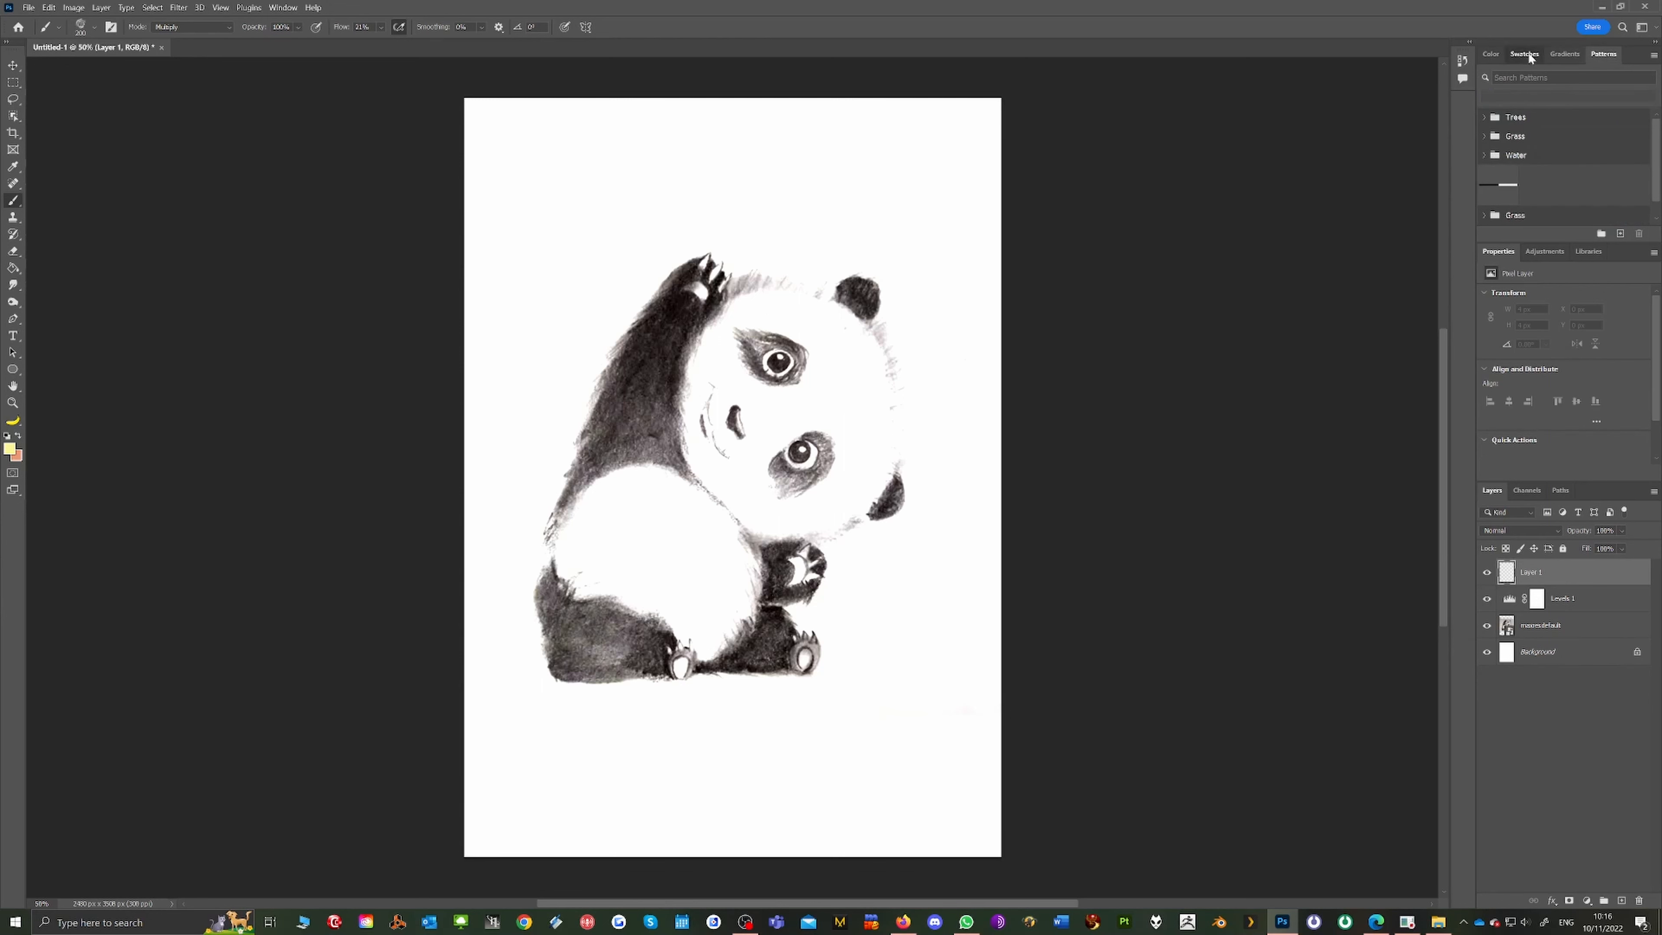
Choose a violet from the Pastel swatches as the foreground colour
left_click(1529, 54)
scroll(1538, 154, "down", 2)
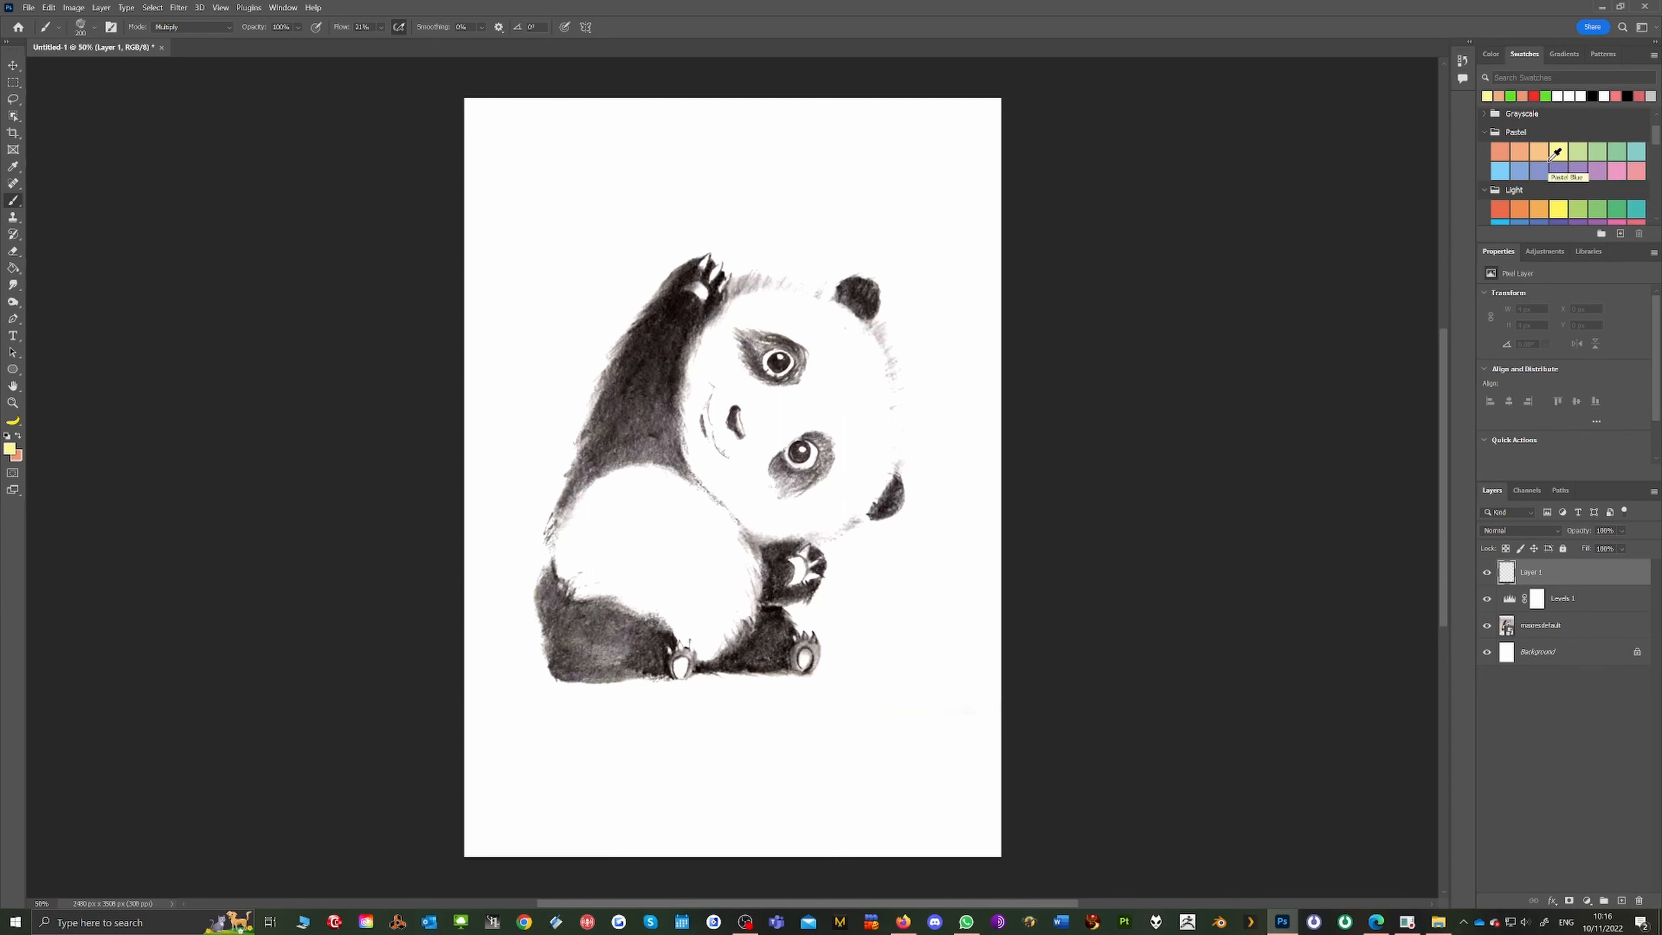
left_click(1580, 169)
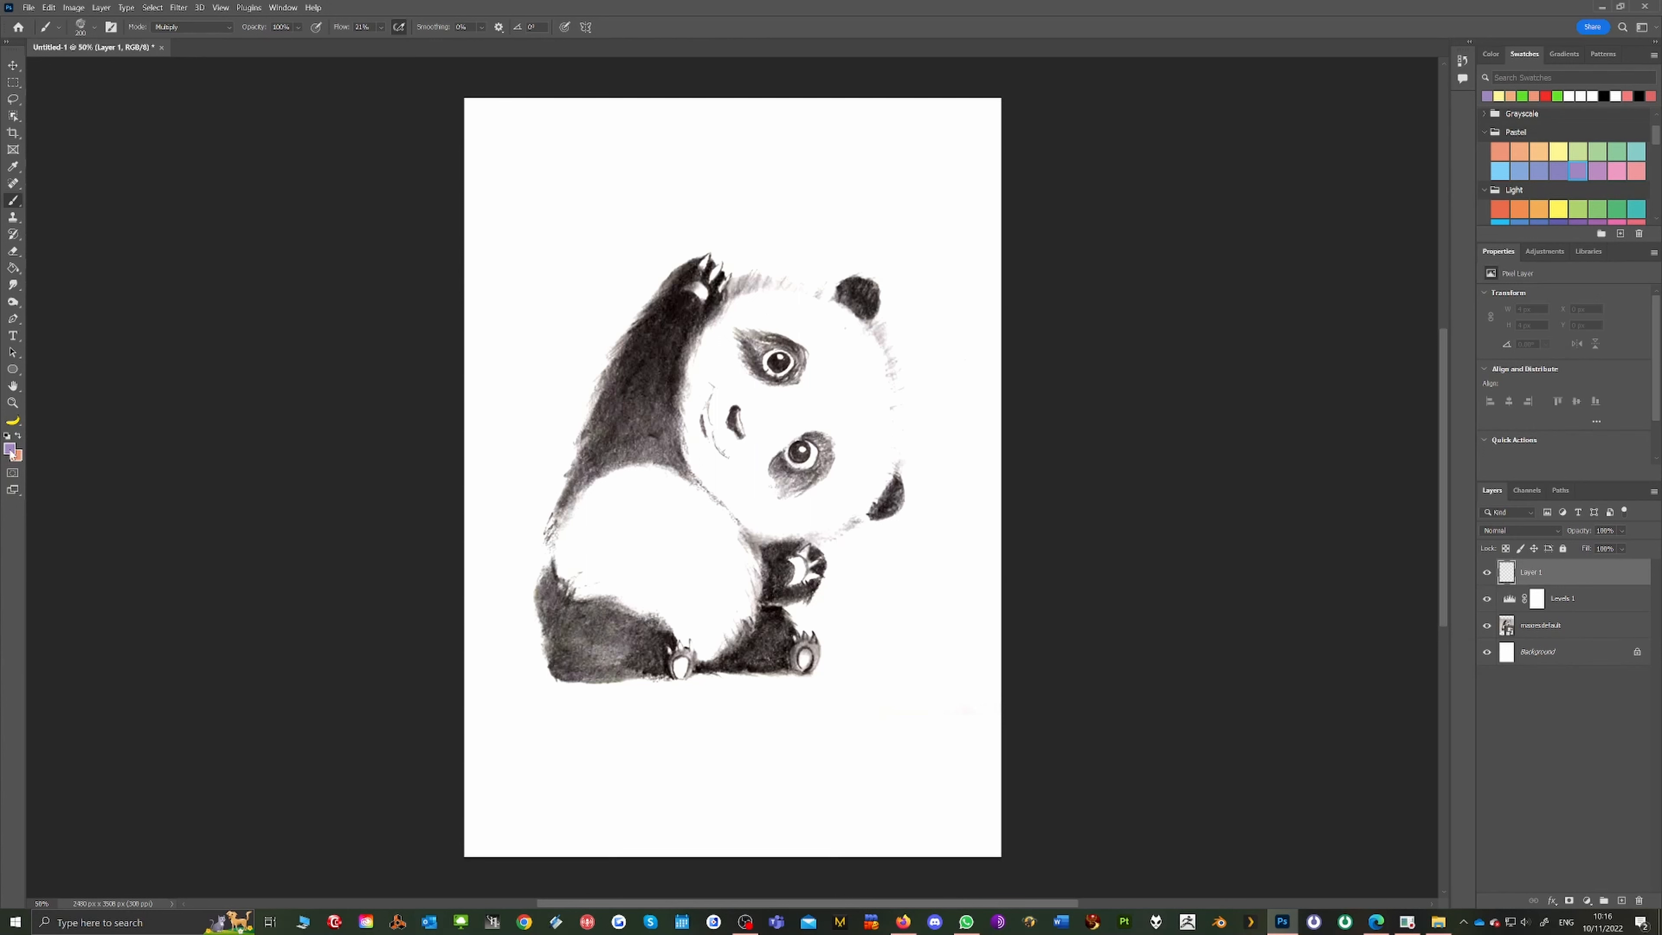
Swap the foreground and background colours back and forth
left_click(20, 437)
left_click(20, 437)
left_click(21, 437)
left_click(20, 437)
Set the blend mode of the empty top layer to Multiply
left_click(1524, 527)
left_click(1523, 528)
left_click(1516, 533)
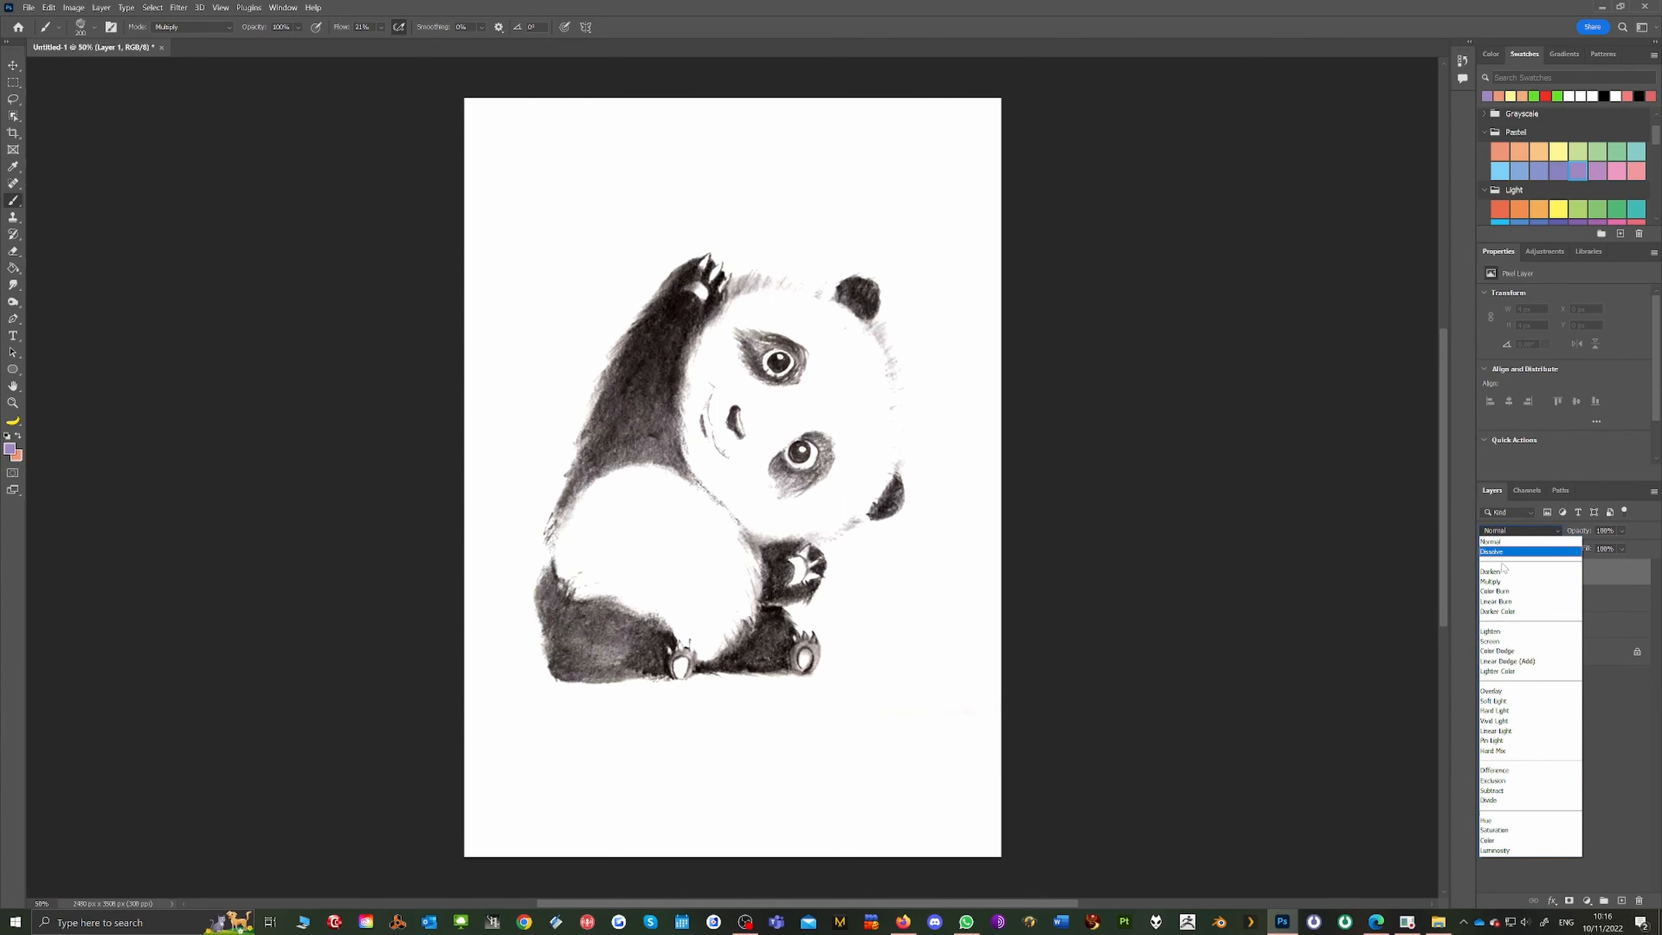
left_click(1497, 582)
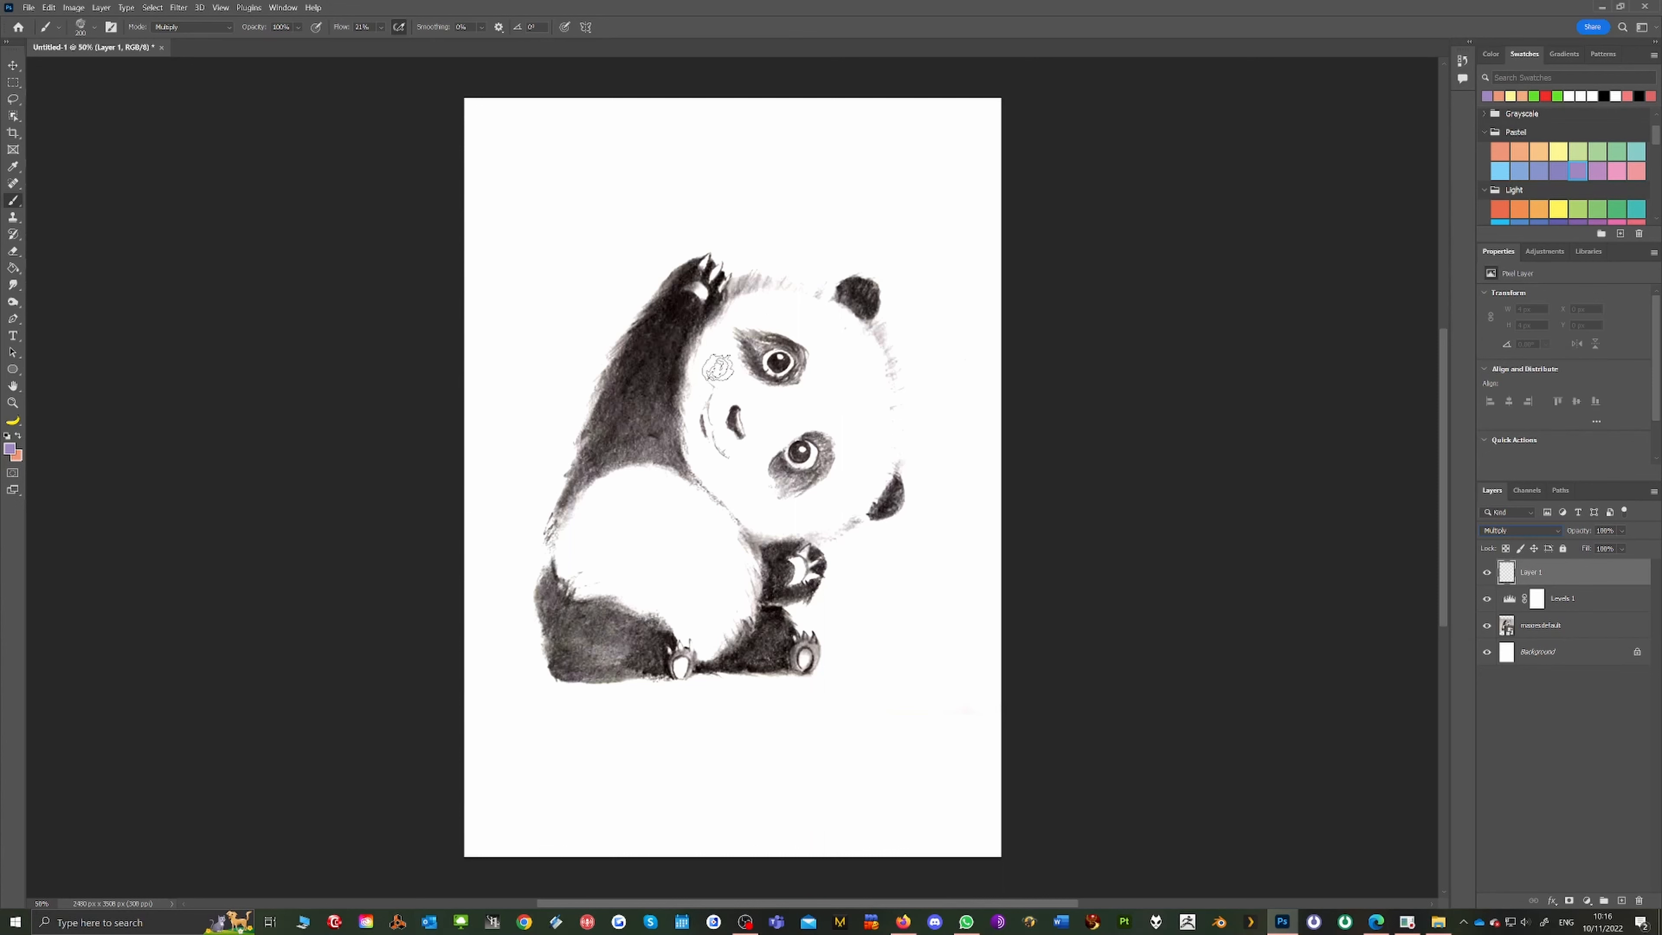
Try painting violet washes over the panda's face at full brush opacity, and undo the strokes
mouse_move(718, 362)
left_mouse_down()
mouse_move(718, 386)
mouse_move(720, 353)
mouse_move(694, 380)
mouse_move(720, 377)
mouse_move(708, 360)
mouse_move(726, 327)
mouse_move(779, 334)
mouse_move(720, 307)
mouse_move(759, 412)
mouse_move(785, 393)
mouse_move(707, 419)
mouse_move(764, 401)
mouse_move(700, 452)
mouse_move(753, 478)
mouse_move(727, 498)
mouse_move(762, 504)
mouse_move(710, 475)
mouse_move(759, 440)
mouse_move(769, 524)
mouse_move(799, 526)
mouse_move(870, 472)
mouse_move(834, 532)
mouse_move(864, 481)
mouse_move(783, 415)
left_mouse_up()
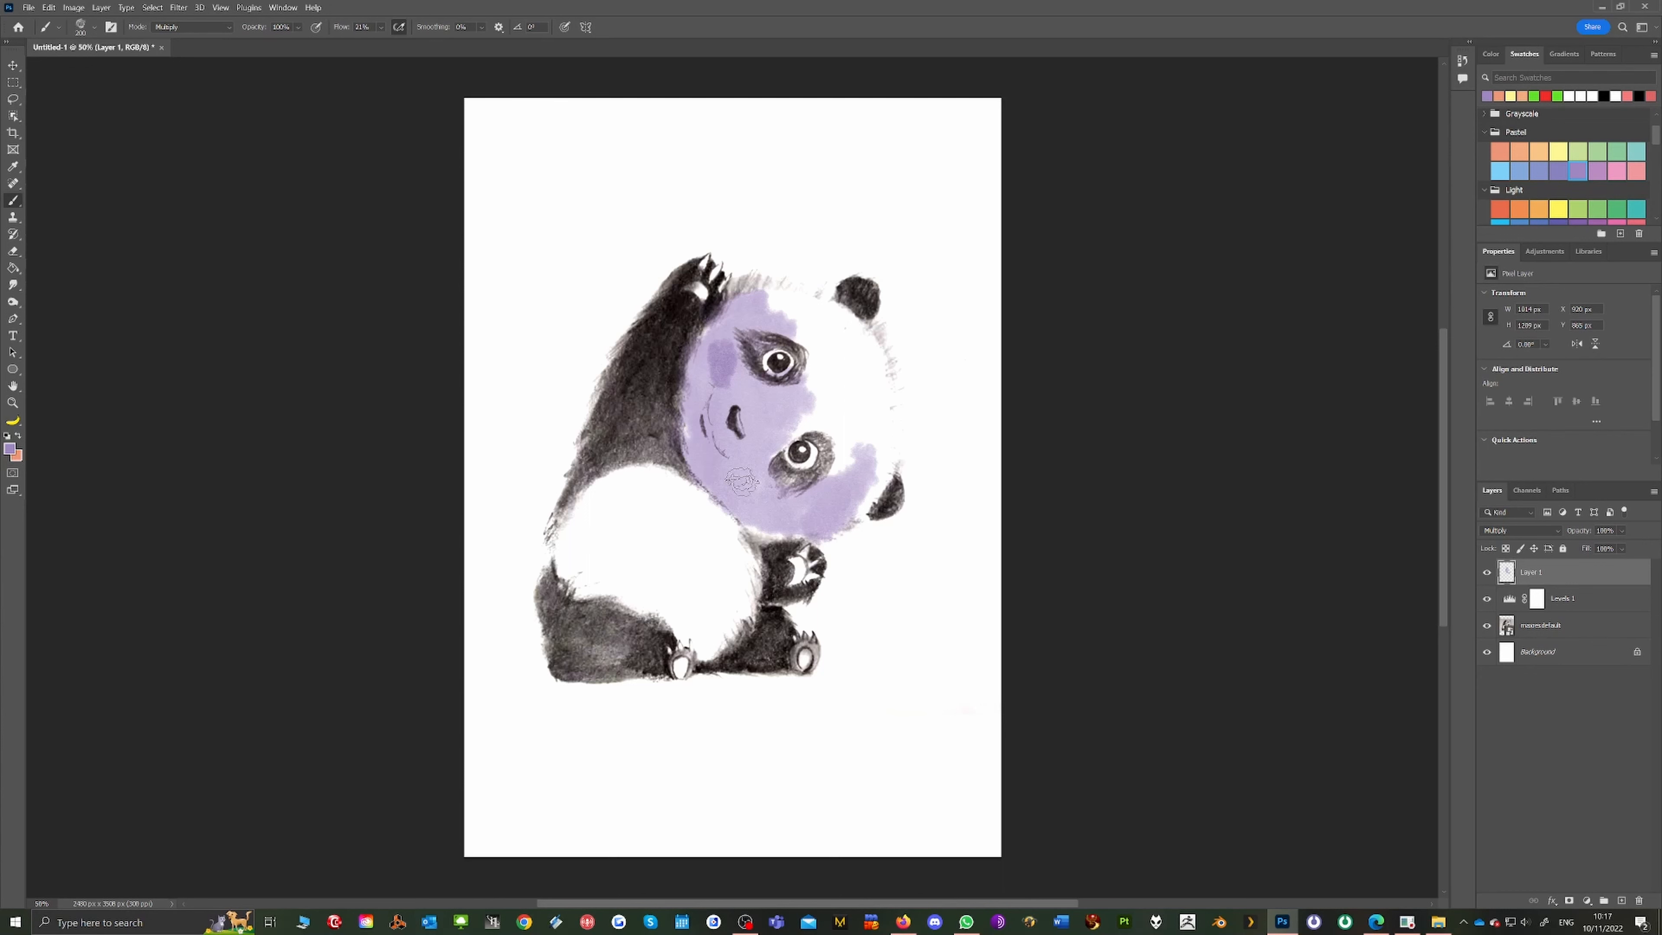
key("ctrl+z")
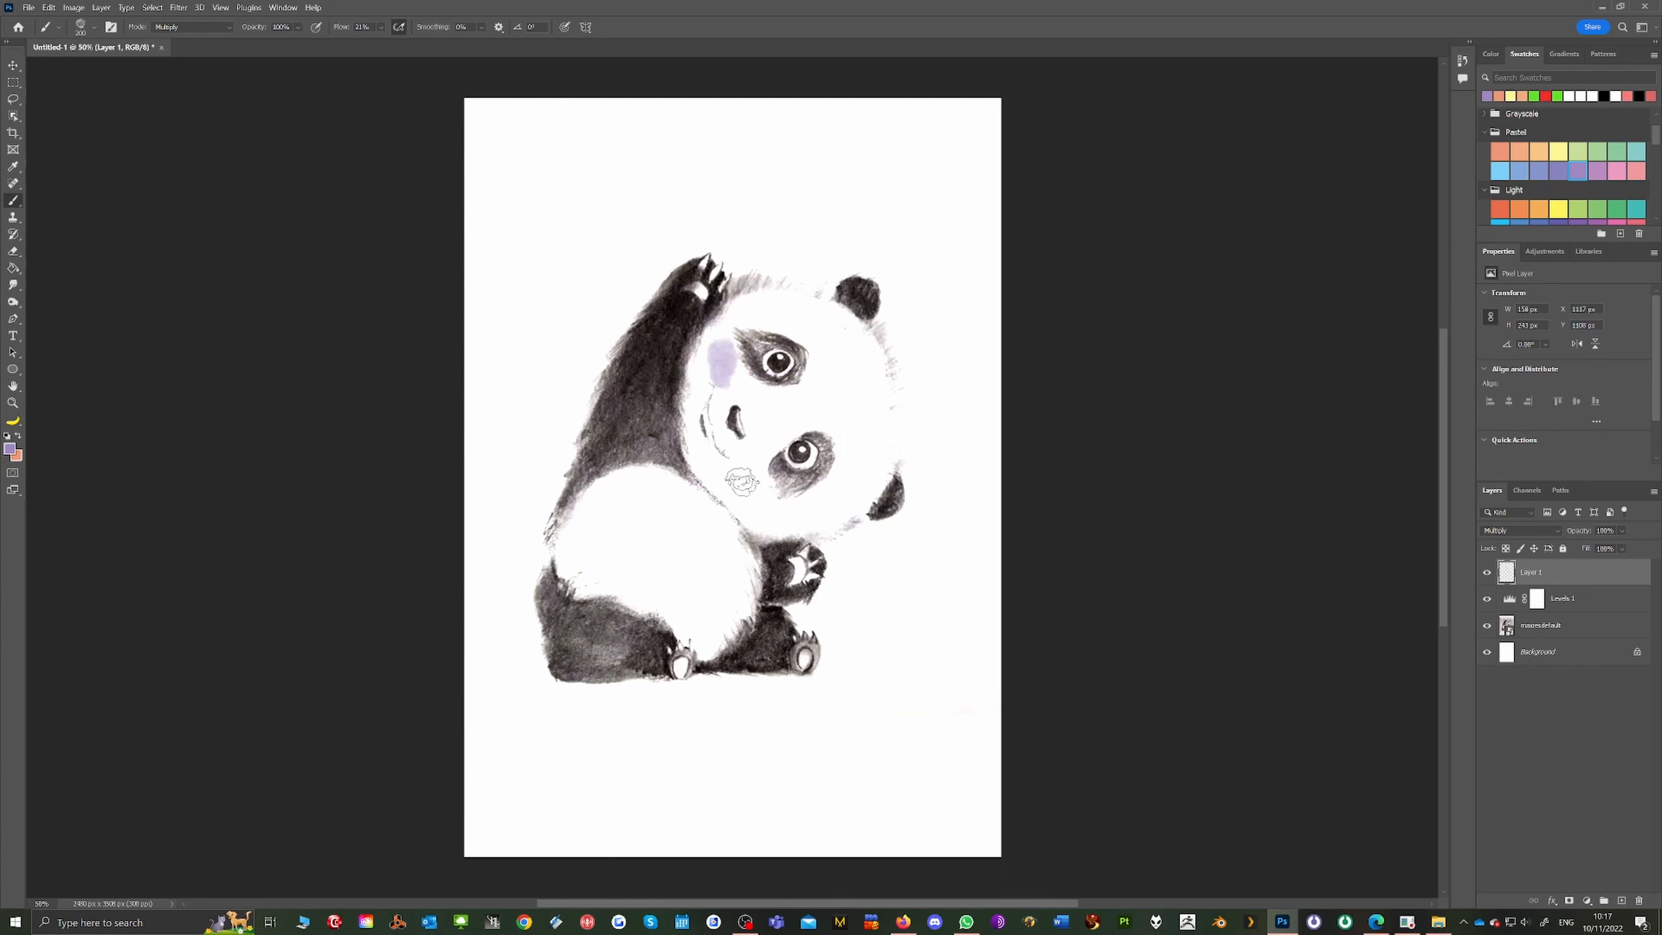
key("ctrl+z")
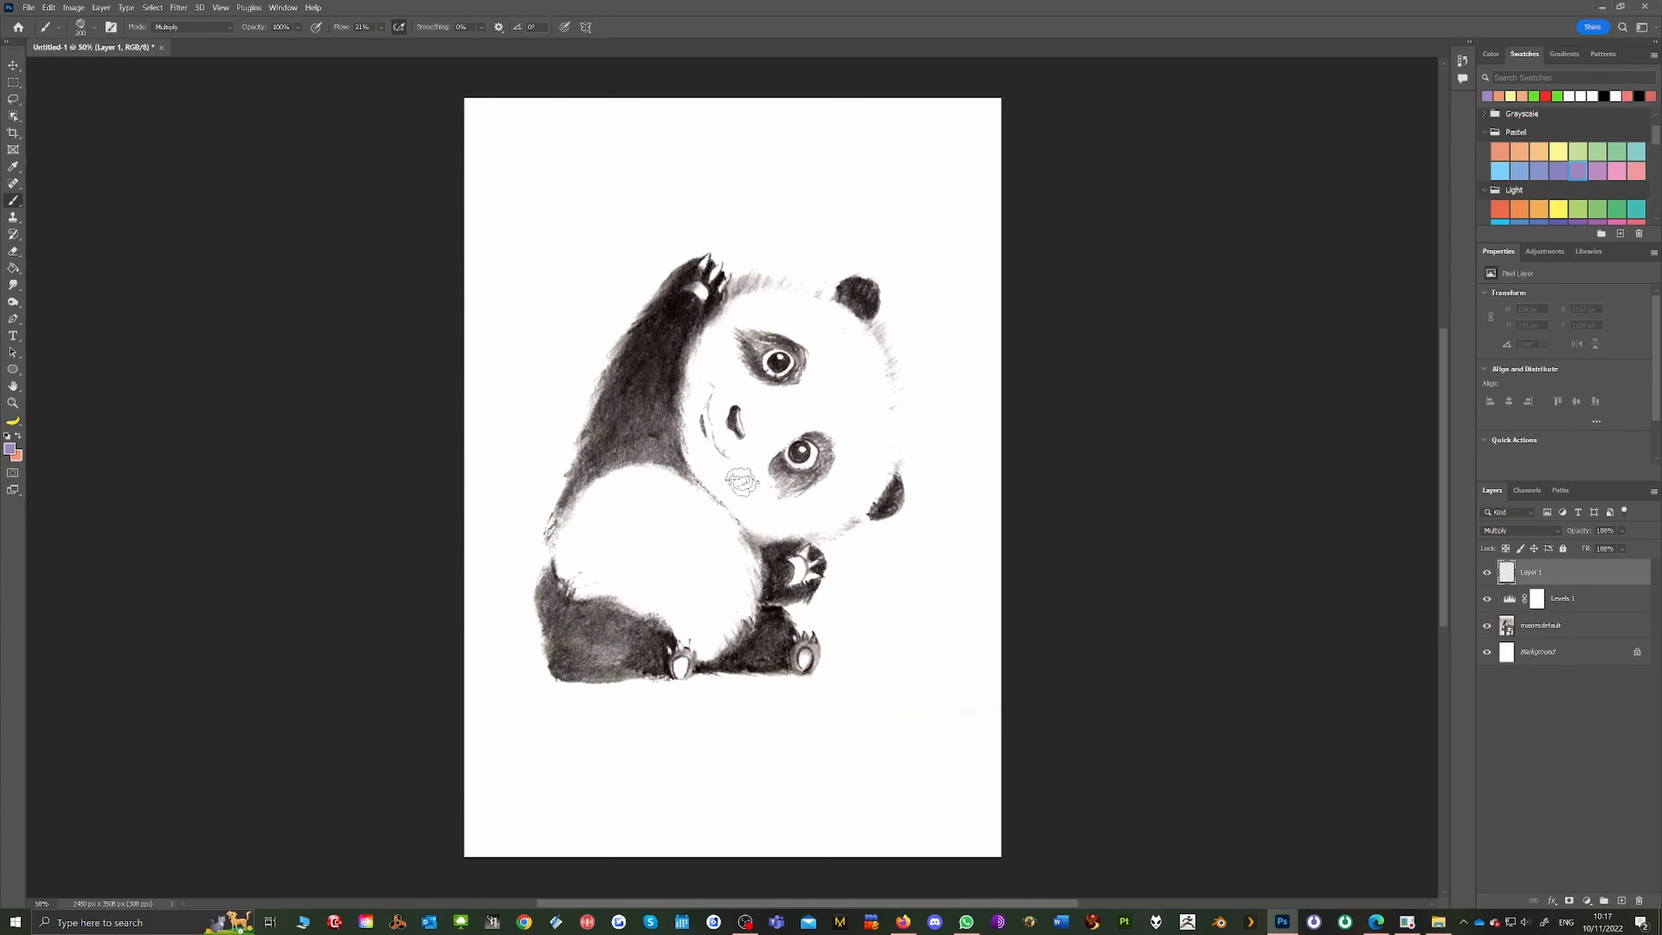
Show the document's History and enlarge it to list all the recorded states
left_click(284, 8)
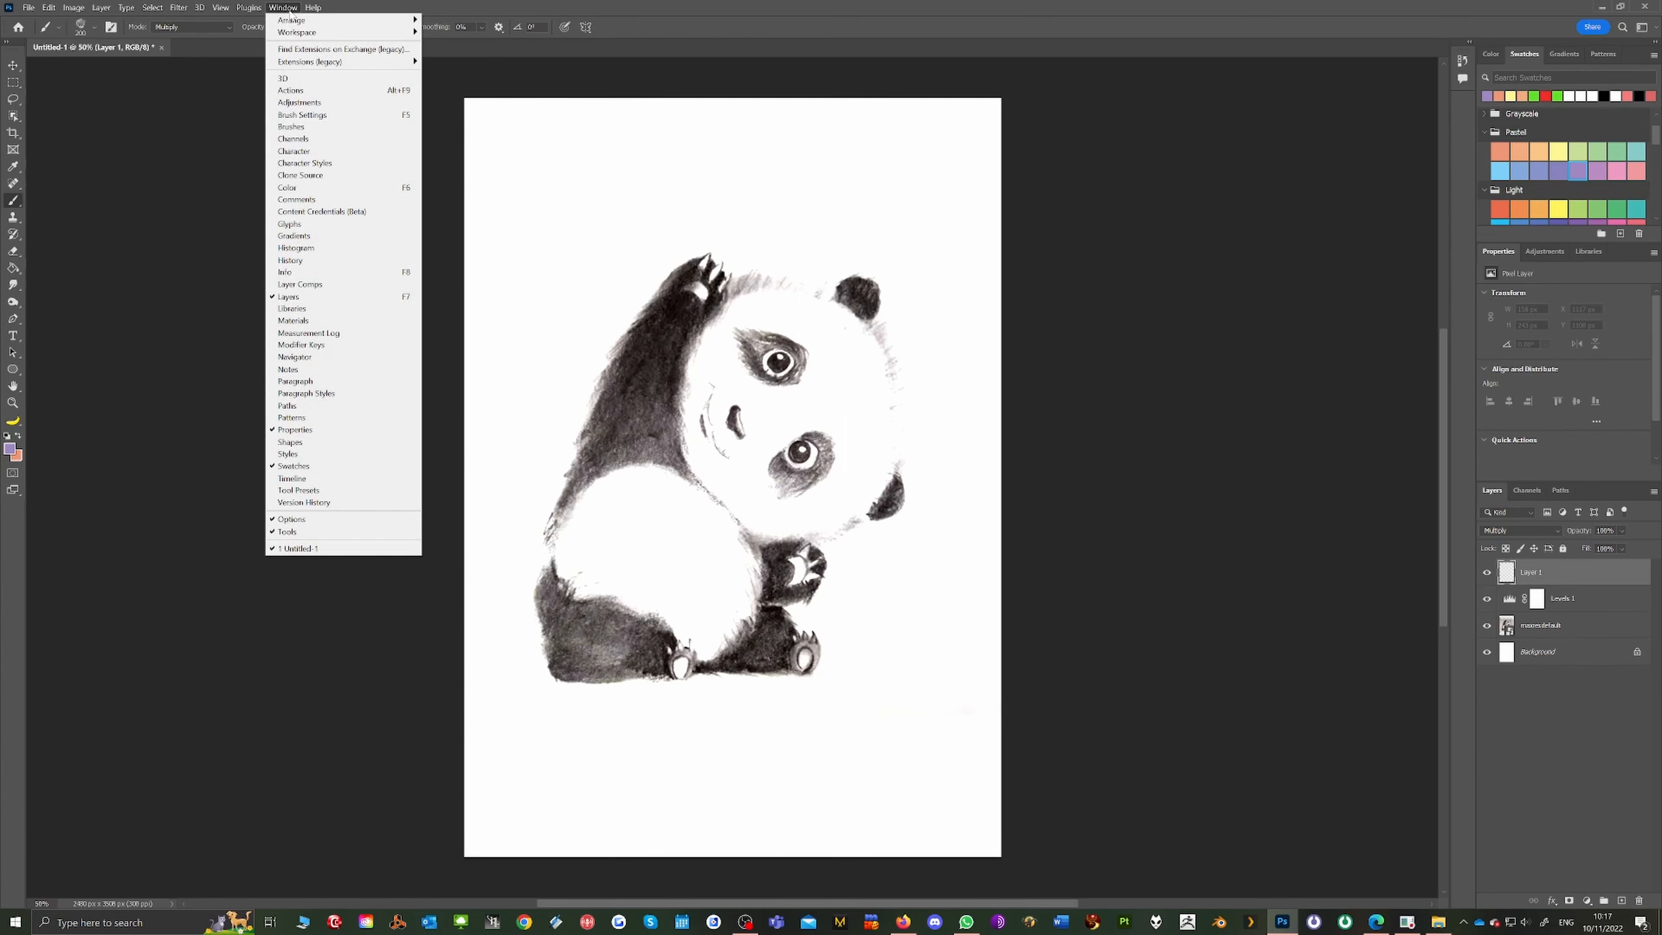
left_click(297, 260)
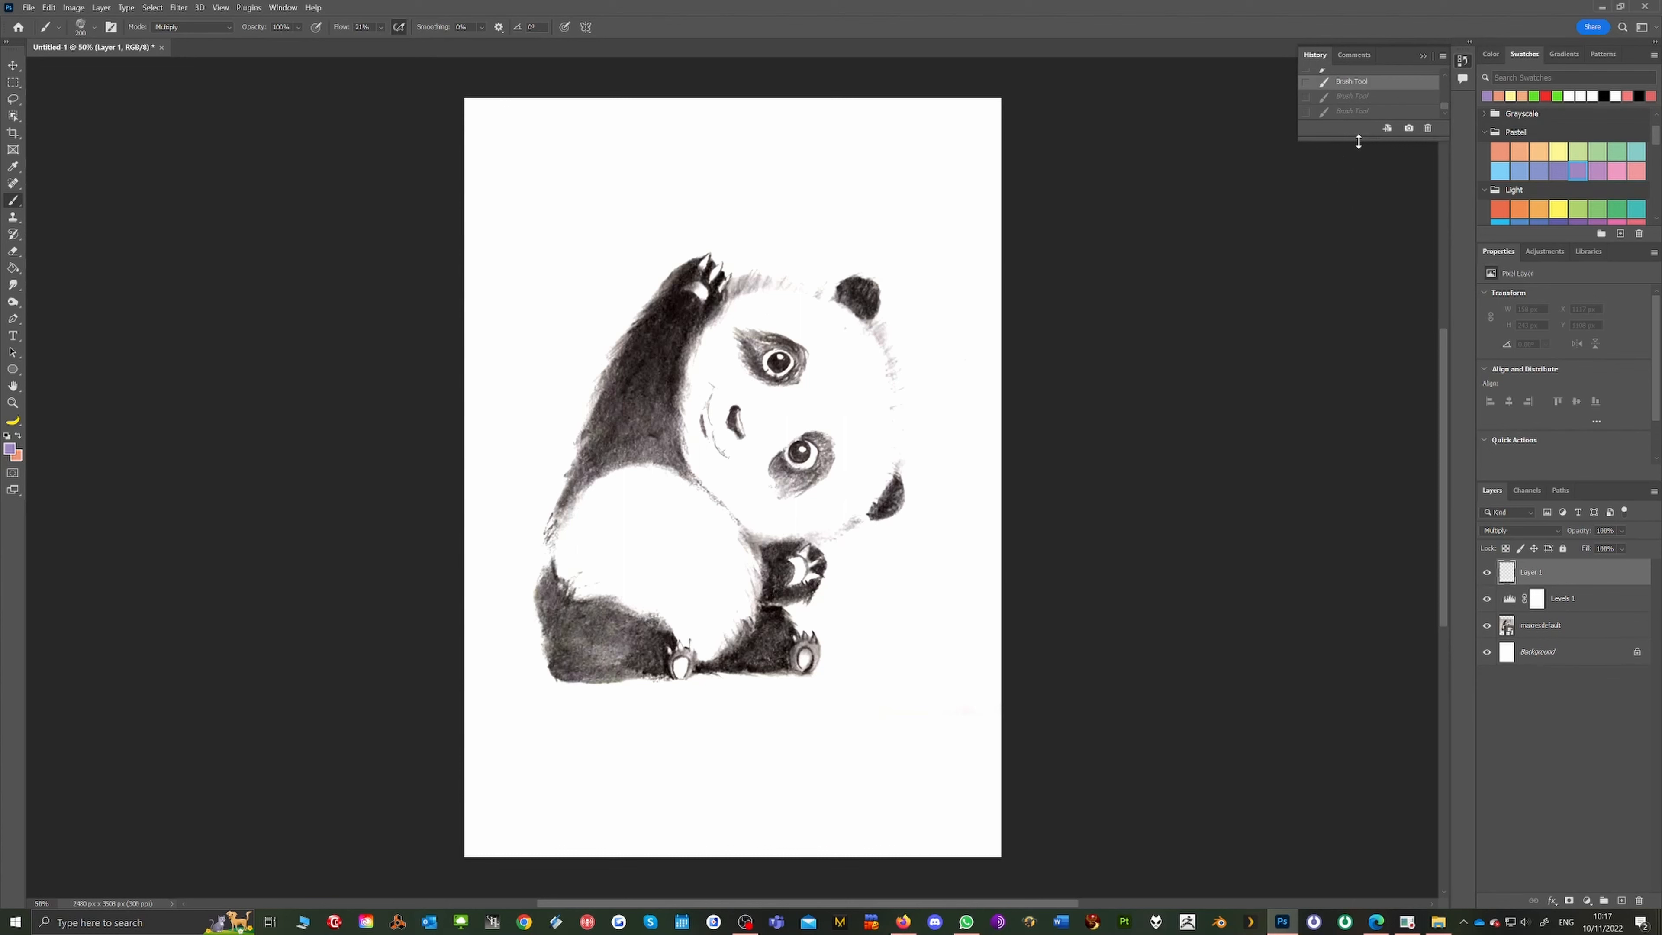
left_click_drag(1359, 142, 1412, 468)
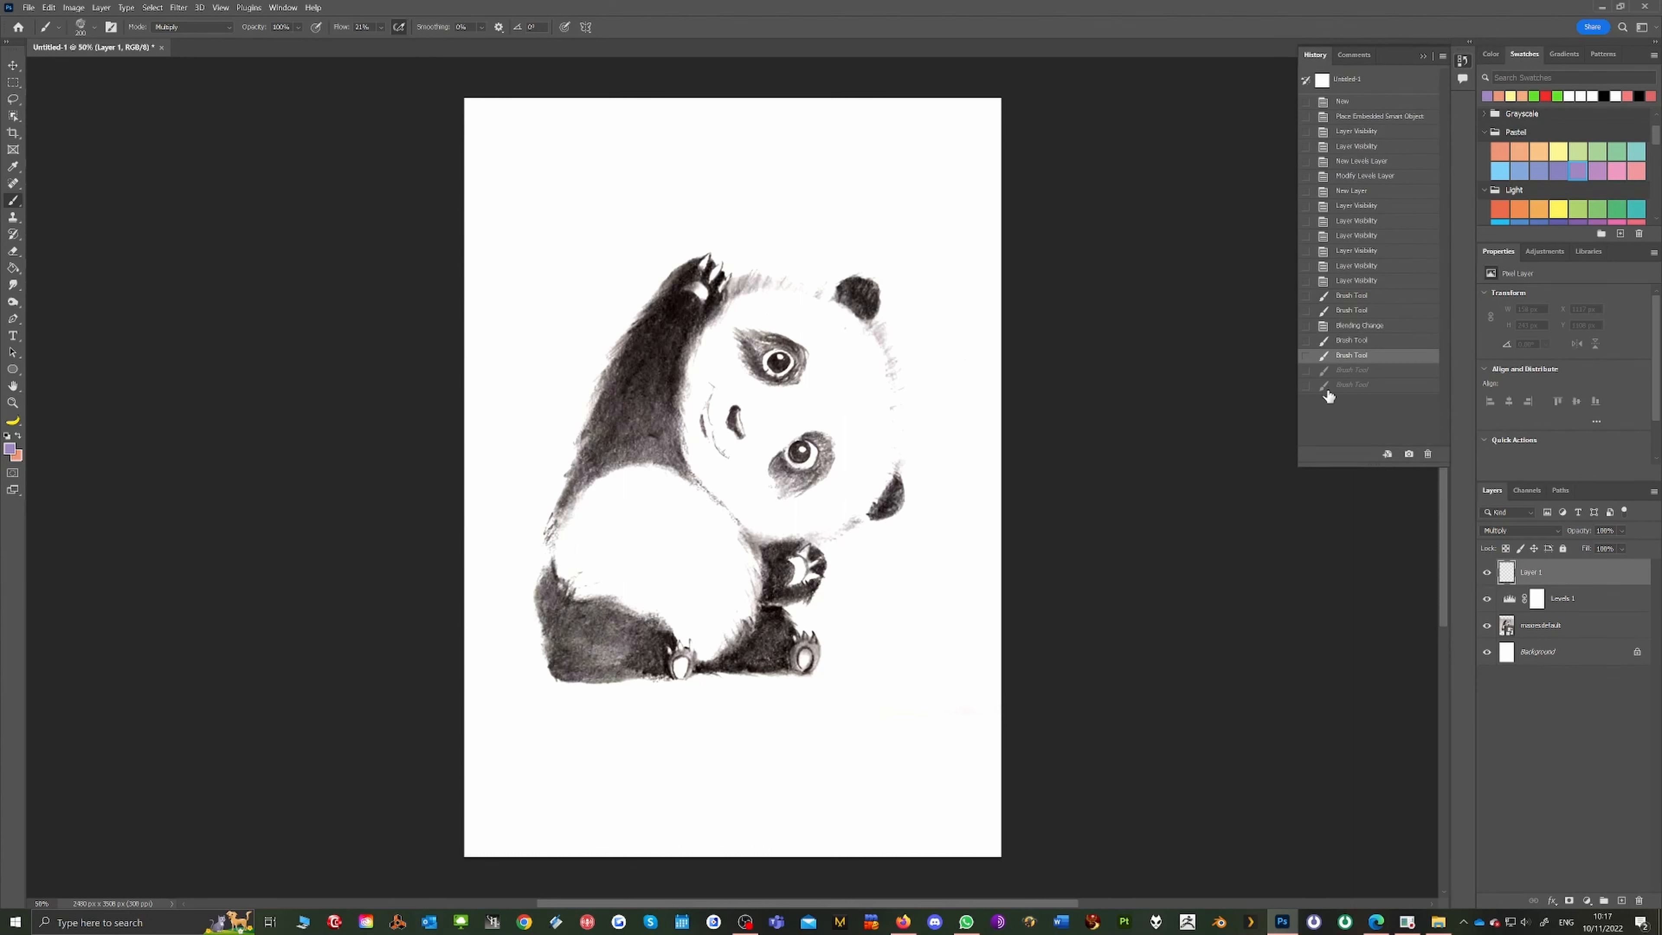
Set the brush opacity to 50%
left_click(299, 27)
left_click(292, 43)
left_click_drag(290, 44, 293, 43)
left_click(326, 124)
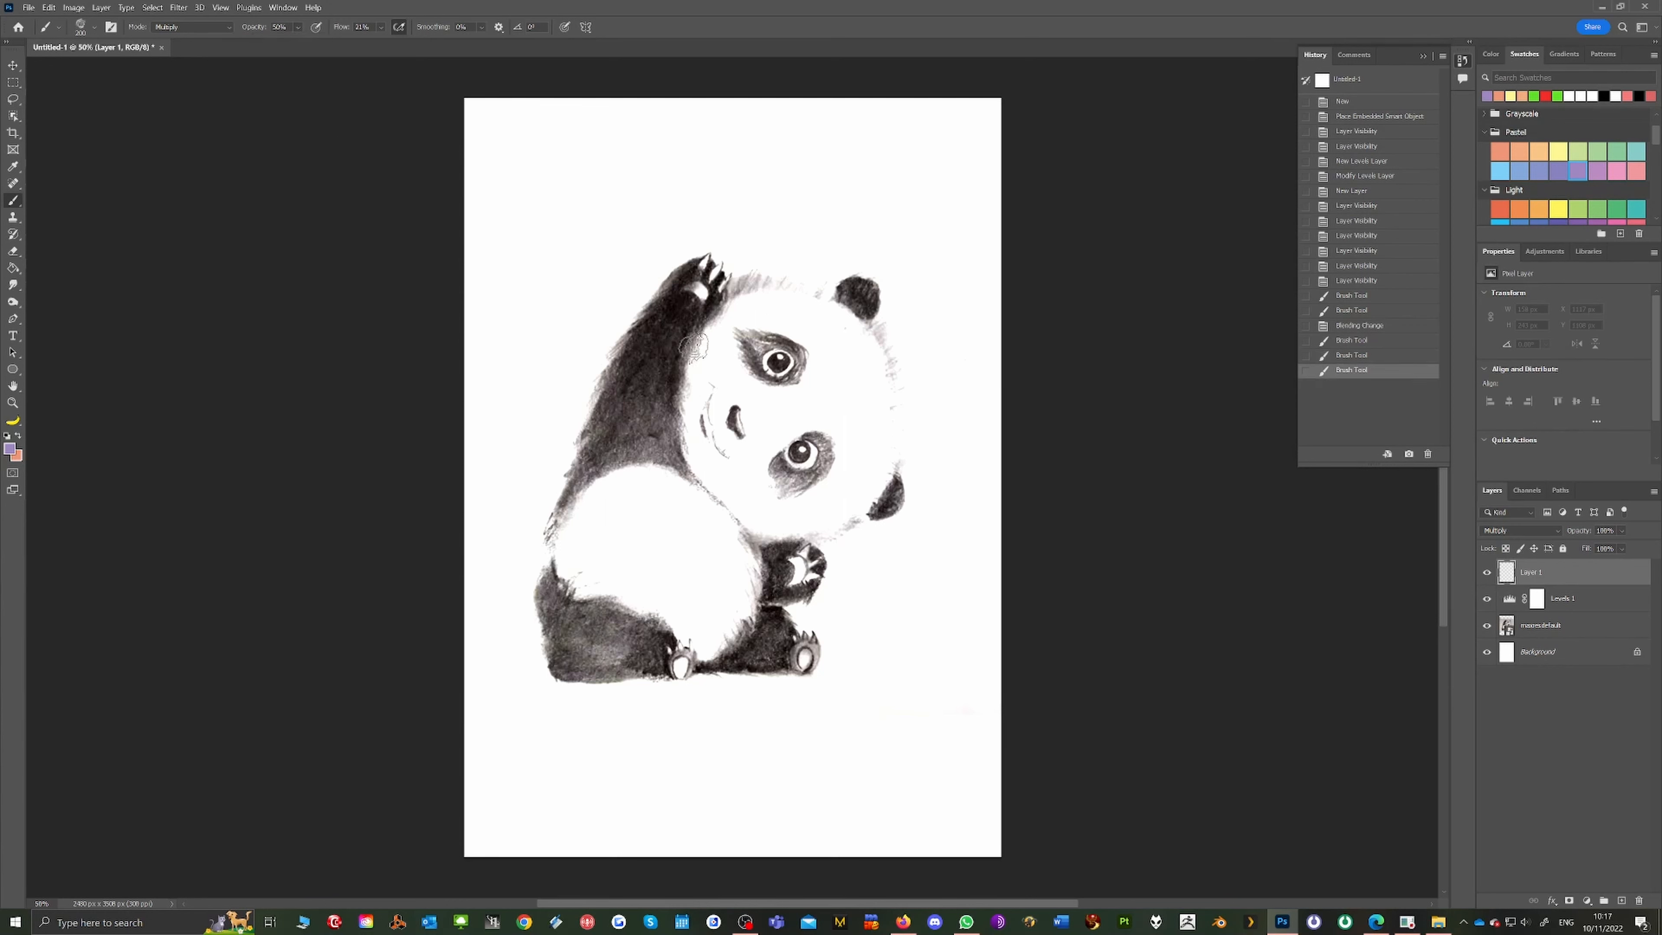
Try a lighter violet wash along the side of the panda's face next to the raised arm, and undo it
mouse_move(711, 340)
left_mouse_down()
mouse_move(687, 442)
mouse_move(726, 339)
mouse_move(721, 411)
mouse_move(713, 354)
mouse_move(699, 391)
mouse_move(700, 458)
mouse_move(718, 484)
mouse_move(708, 365)
mouse_move(734, 486)
mouse_move(715, 375)
mouse_move(713, 471)
mouse_move(718, 357)
mouse_move(716, 463)
mouse_move(785, 534)
mouse_move(710, 464)
mouse_move(694, 385)
left_mouse_up()
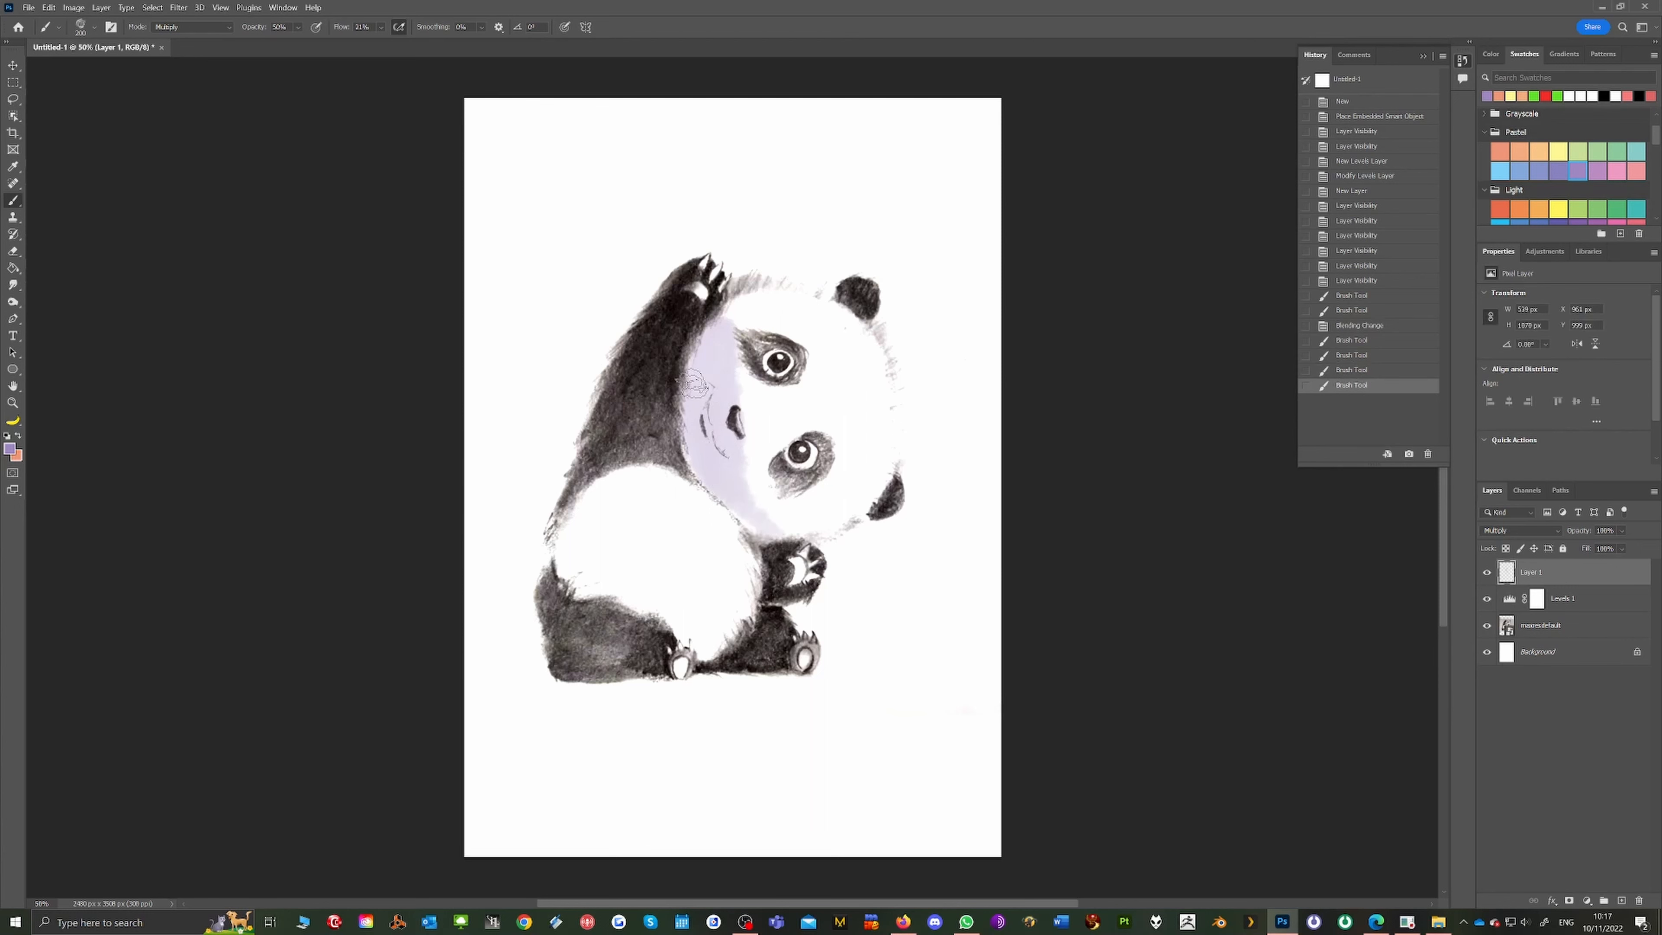
key("ctrl+z")
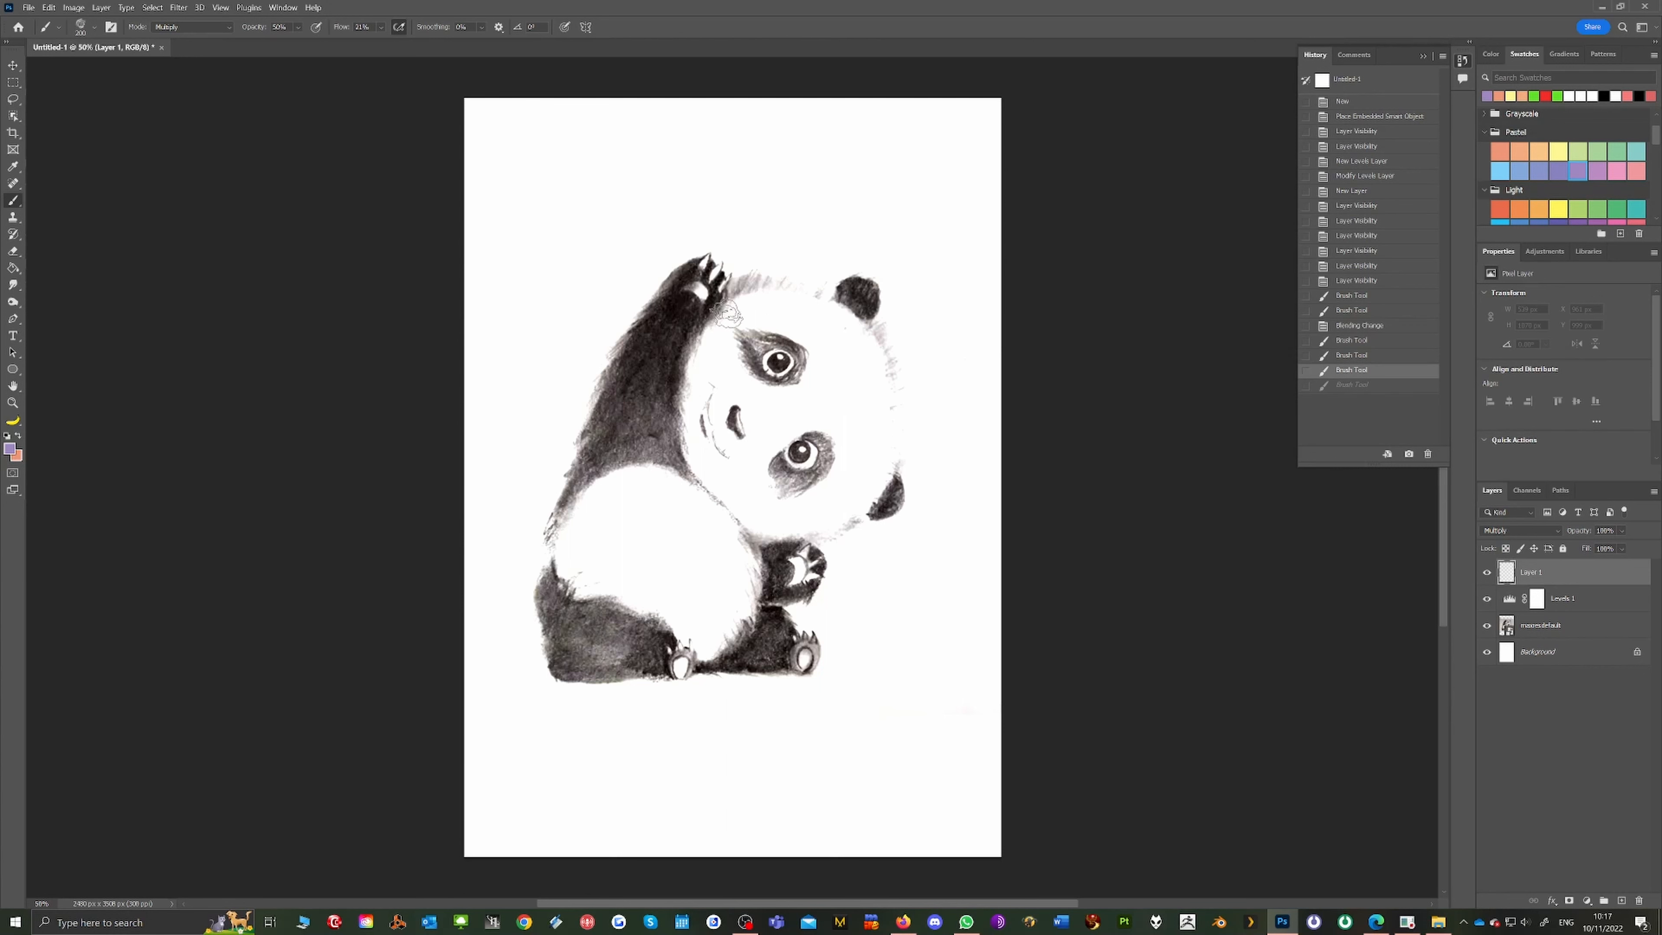
Paint light violet washes along the shaded side of the panda's face, around its eyes, and down the shaded side of its belly
mouse_move(672, 423)
left_mouse_down()
mouse_move(723, 301)
mouse_move(686, 397)
mouse_move(695, 462)
mouse_move(780, 525)
mouse_move(704, 462)
mouse_move(686, 407)
mouse_move(737, 510)
mouse_move(793, 537)
mouse_move(839, 523)
mouse_move(752, 518)
mouse_move(707, 475)
mouse_move(689, 421)
mouse_move(704, 482)
mouse_move(693, 411)
mouse_move(716, 448)
left_mouse_up()
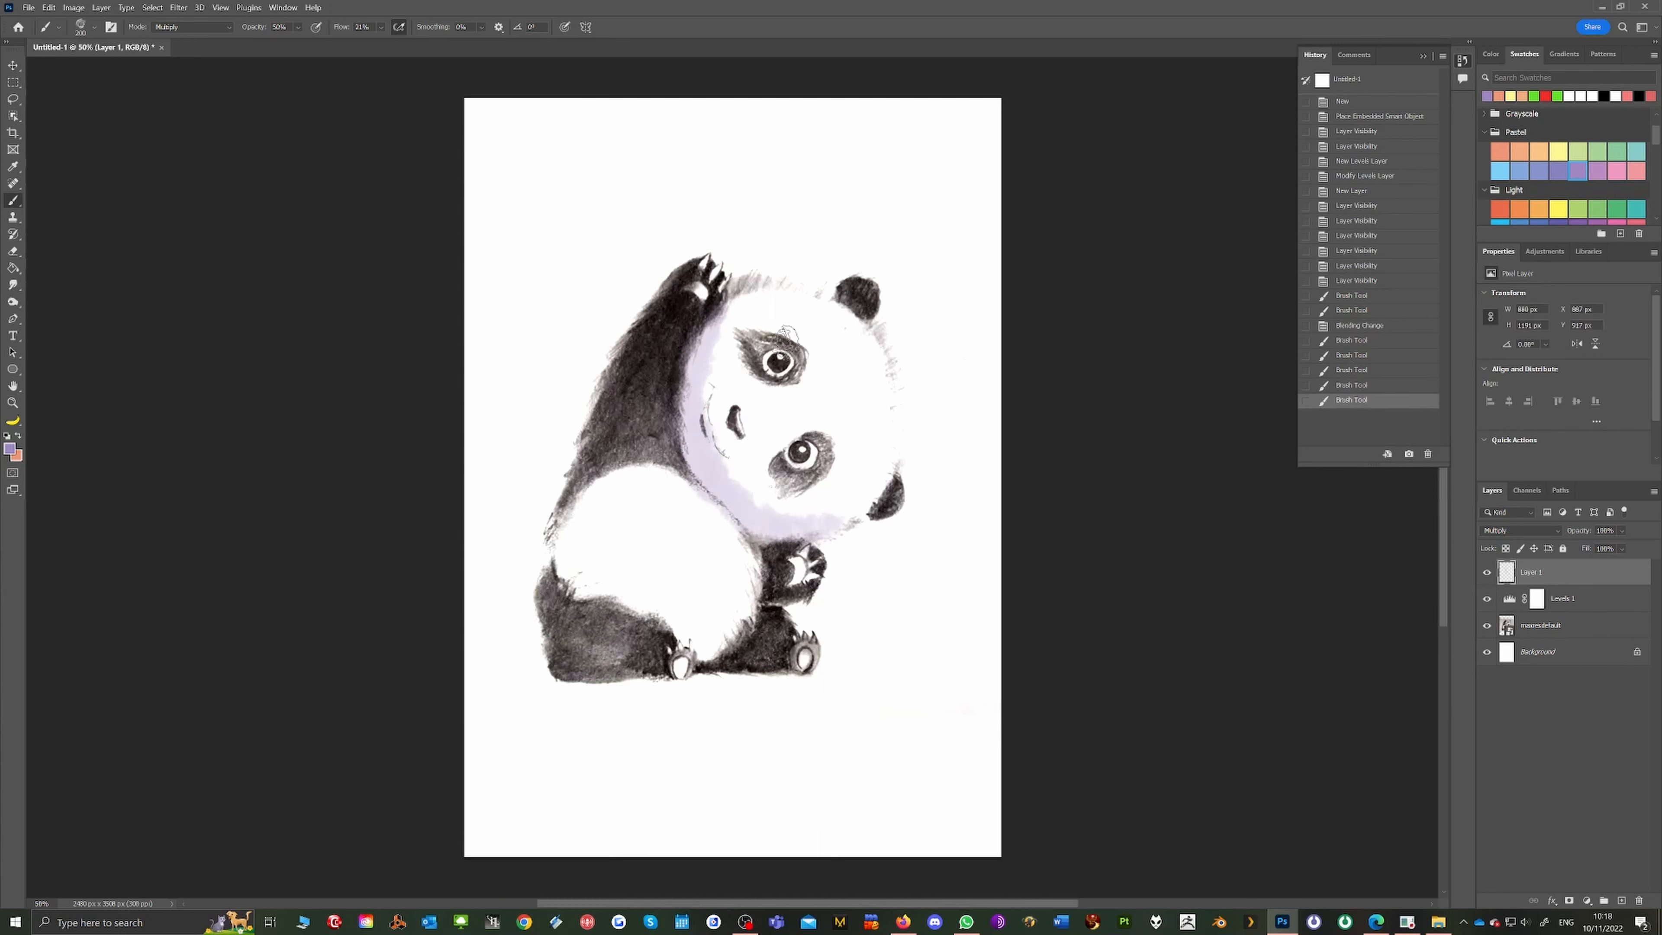
left_click_drag(802, 354, 799, 379)
mouse_move(811, 465)
left_mouse_down()
mouse_move(831, 471)
mouse_move(798, 444)
mouse_move(826, 466)
left_mouse_up()
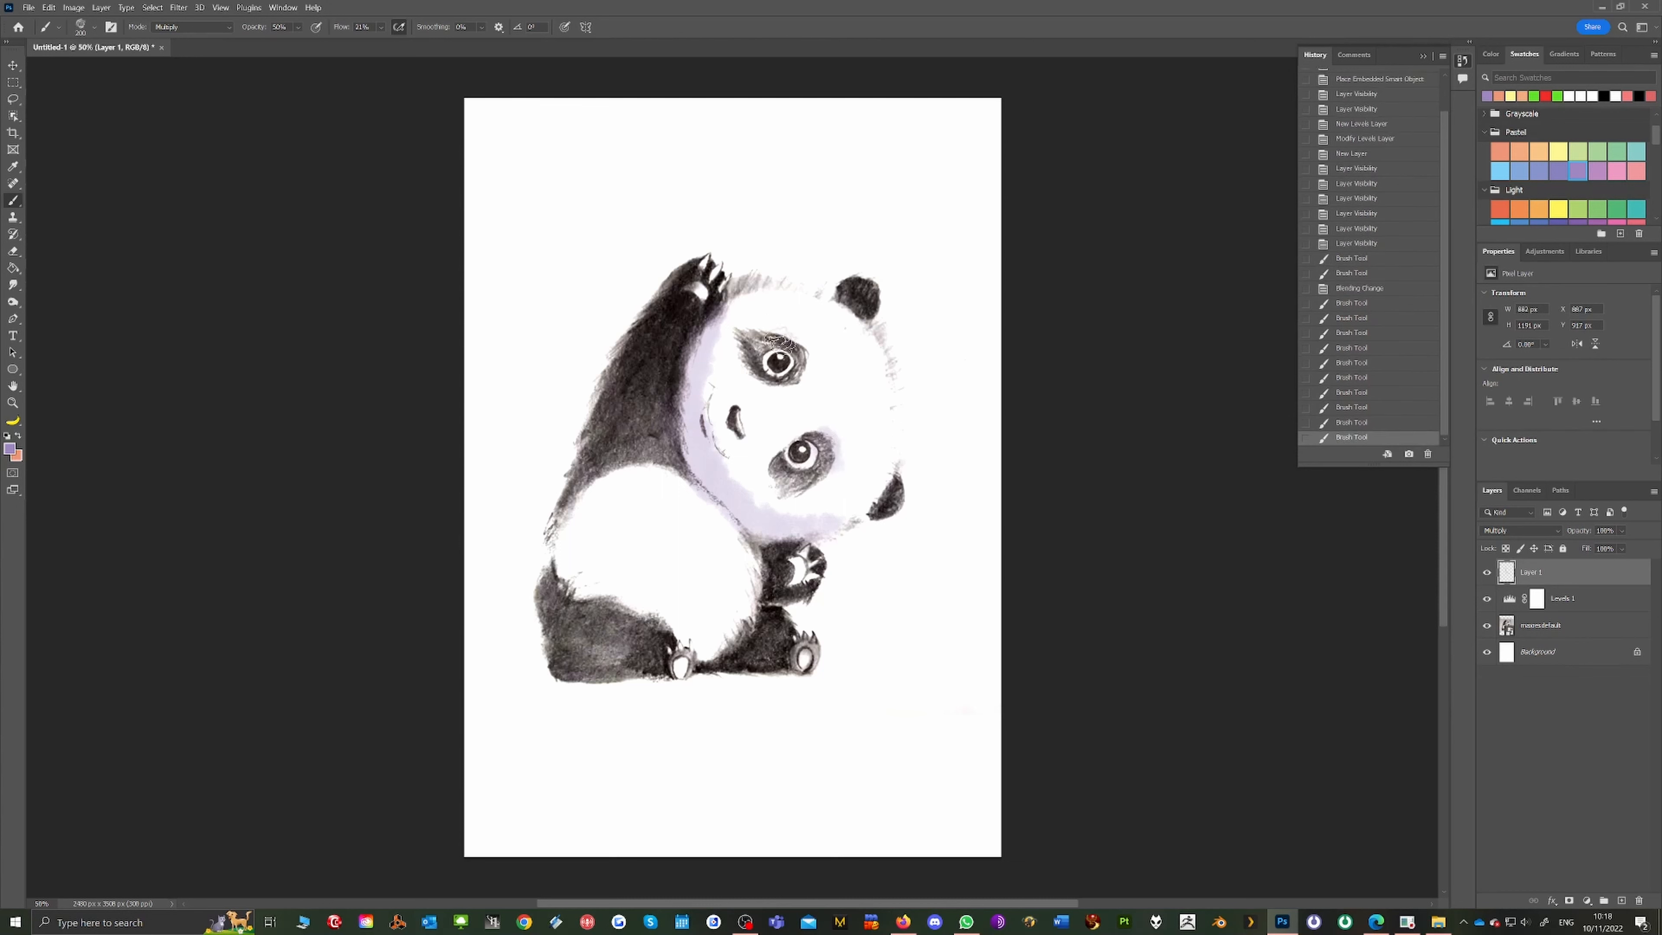
left_click_drag(779, 360, 797, 354)
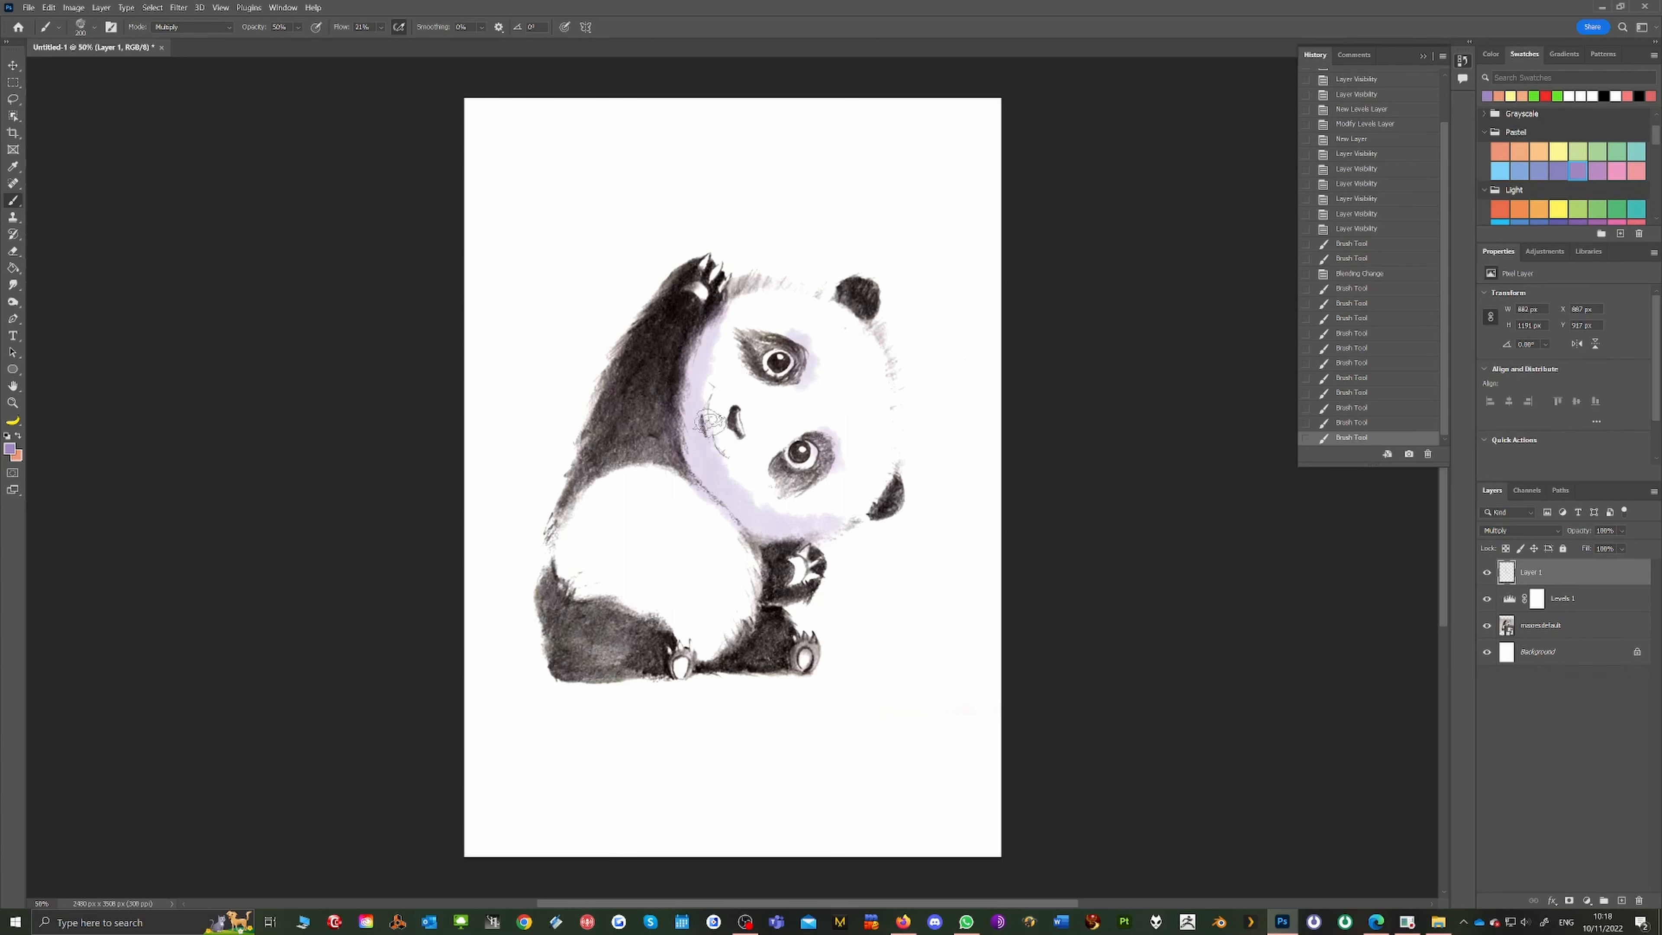
mouse_move(603, 418)
left_mouse_down()
mouse_move(558, 601)
mouse_move(559, 622)
mouse_move(580, 478)
mouse_move(559, 616)
mouse_move(587, 527)
mouse_move(584, 581)
mouse_move(611, 631)
mouse_move(583, 486)
mouse_move(603, 476)
mouse_move(554, 572)
mouse_move(609, 658)
left_mouse_up()
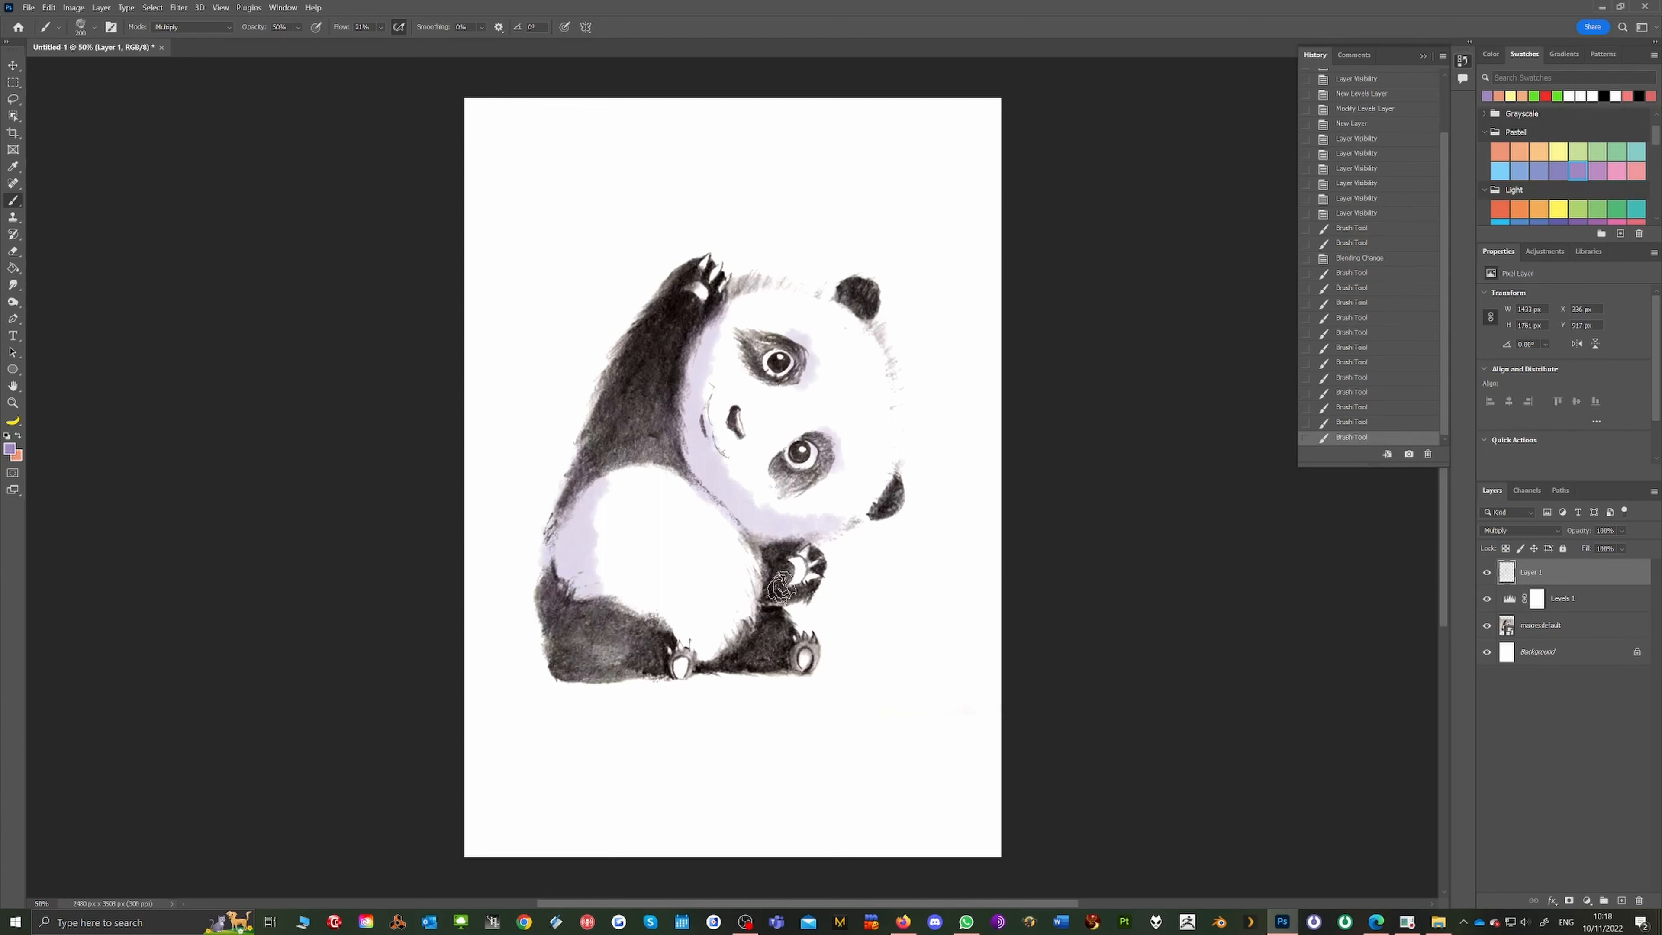
left_click(777, 573)
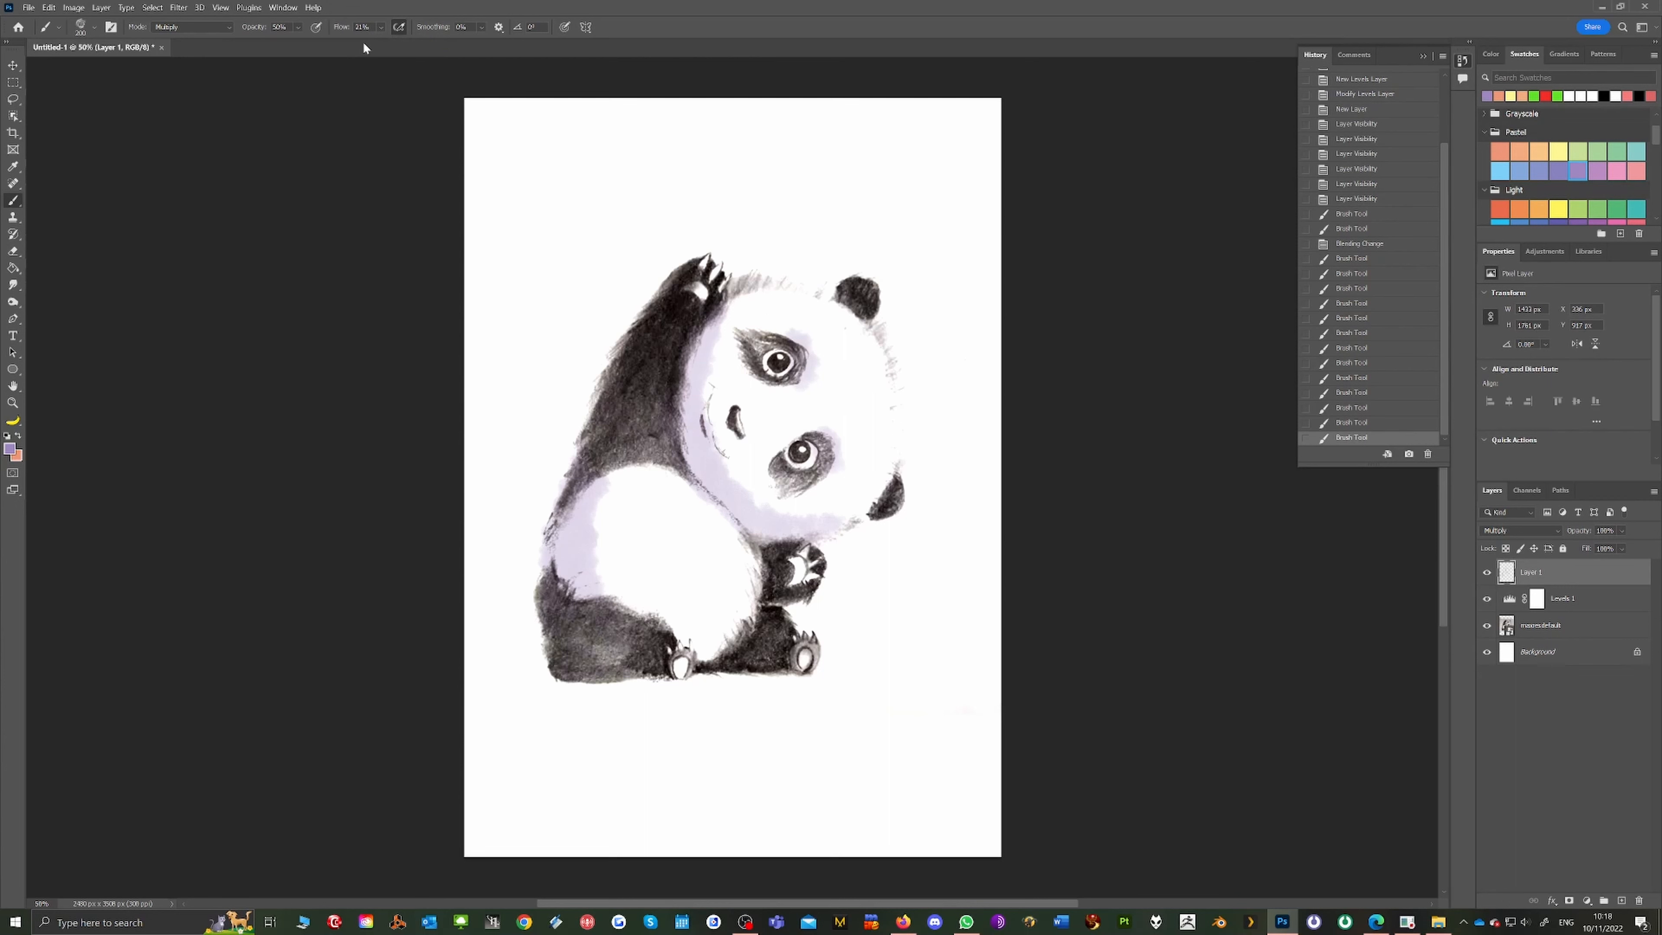
Paint two violet test stripes above the panda to compare brush flow settings, using 43% flow for the second
left_click(381, 29)
left_click(531, 127)
left_click_drag(523, 128, 895, 122)
left_click(382, 29)
left_click(368, 43)
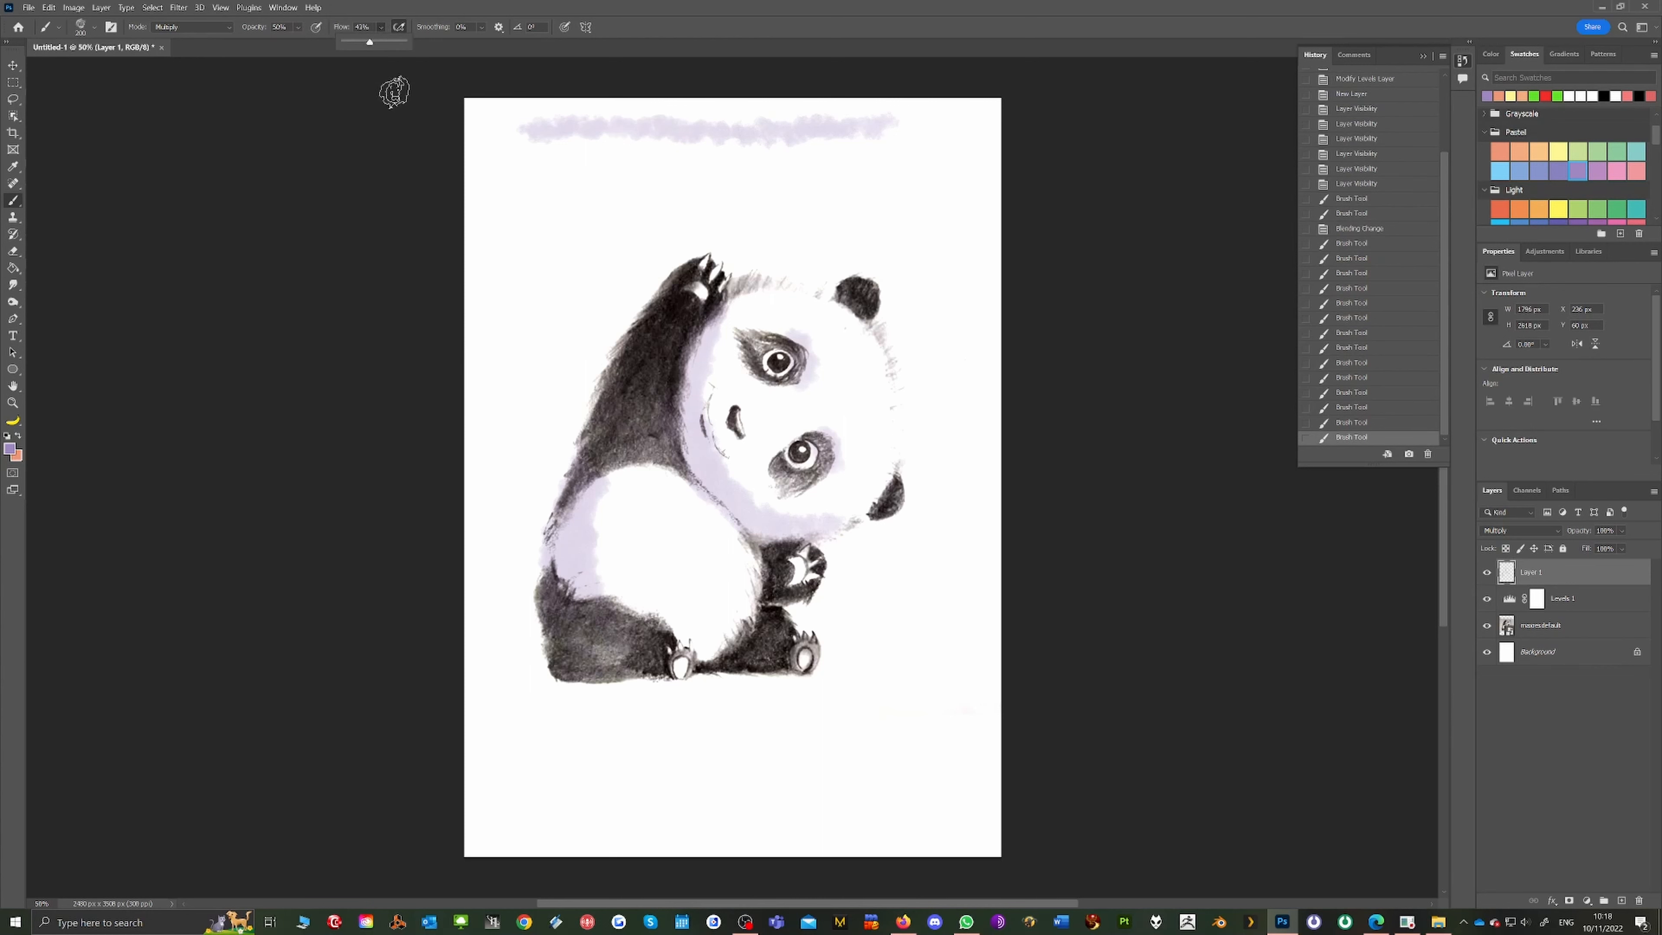
left_click(529, 178)
left_click_drag(537, 177, 877, 176)
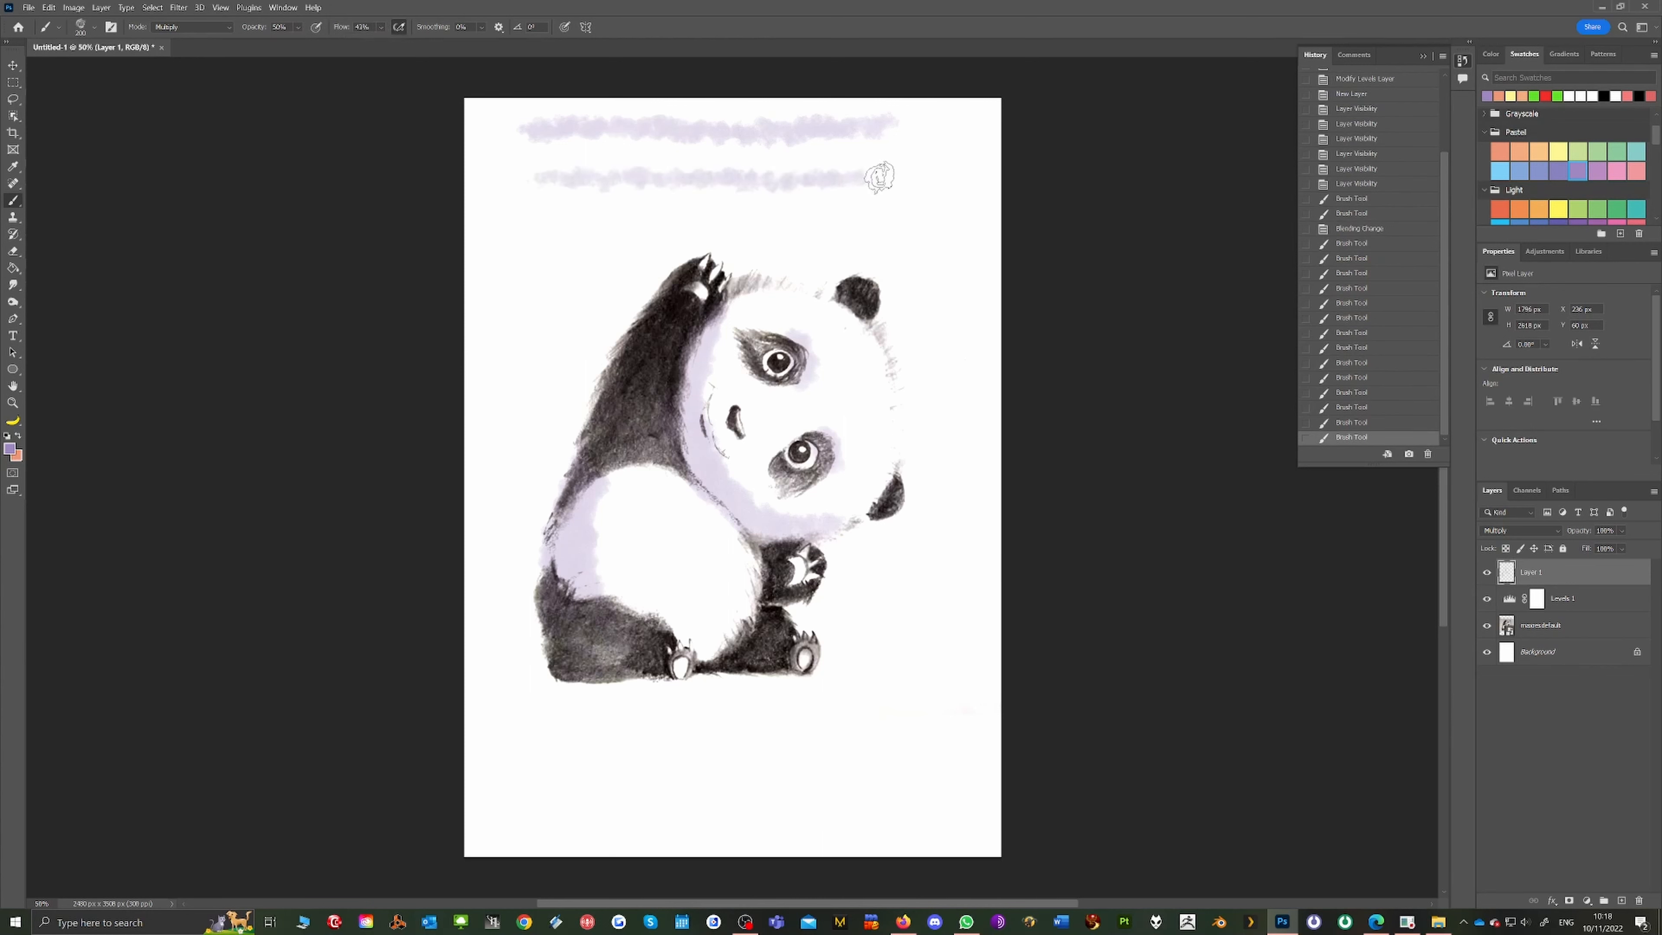
Set the brush flow to 1% and try another violet test stripe beneath the first two
left_click(382, 29)
left_click_drag(391, 43, 367, 43)
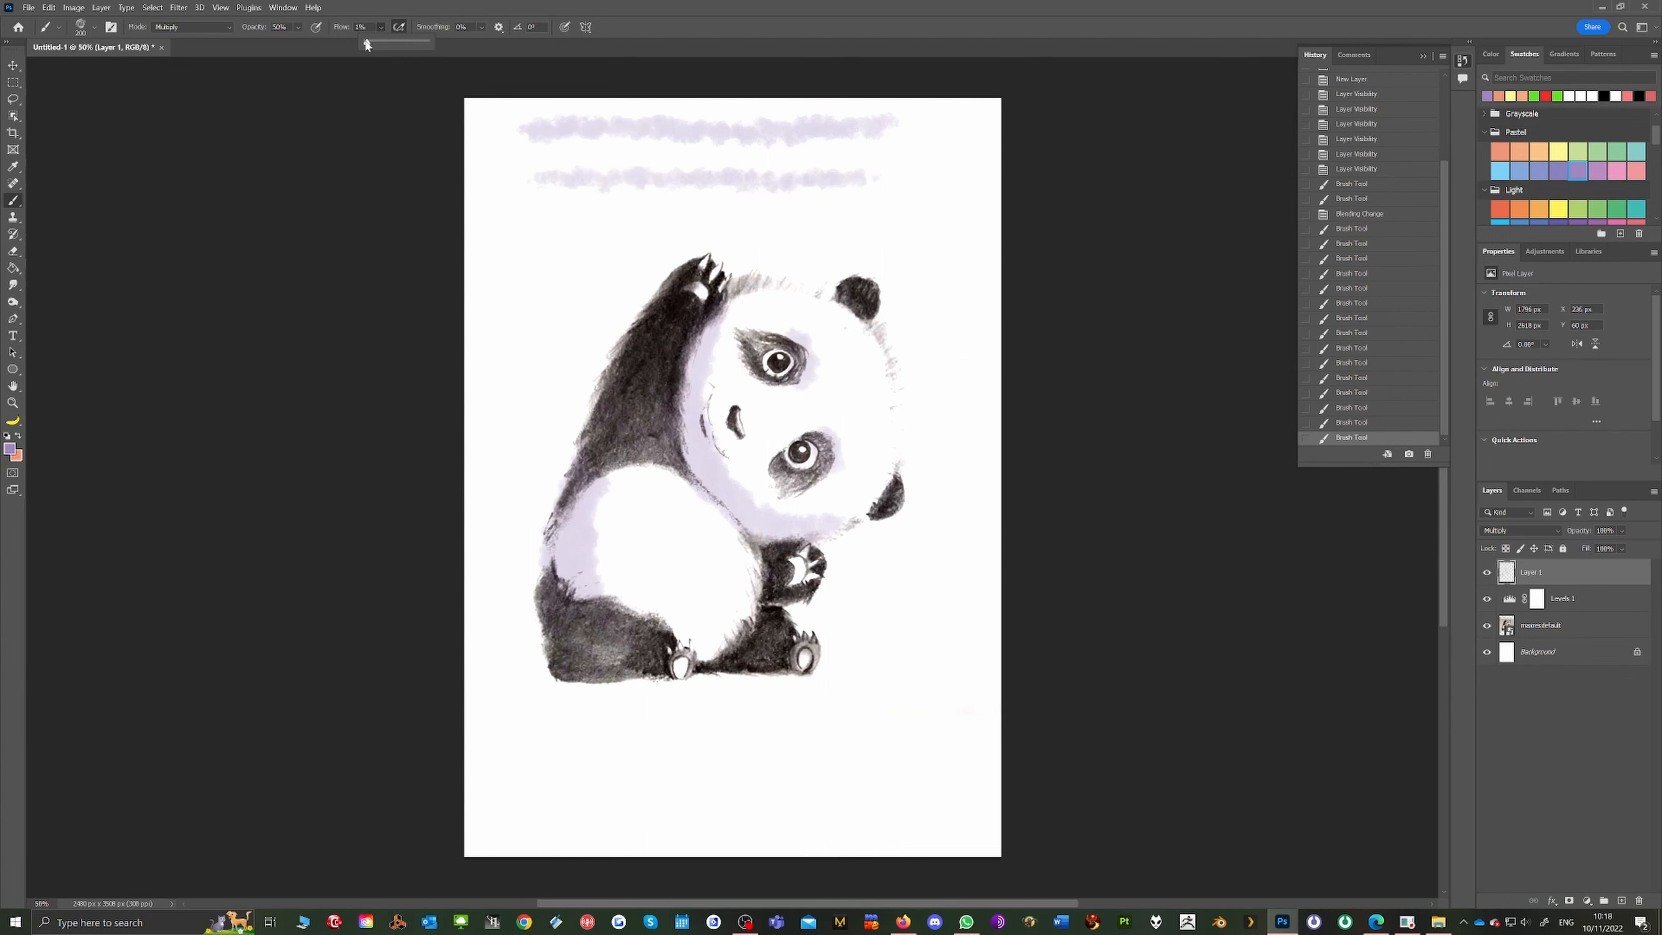
left_click(528, 226)
left_click_drag(534, 227, 936, 228)
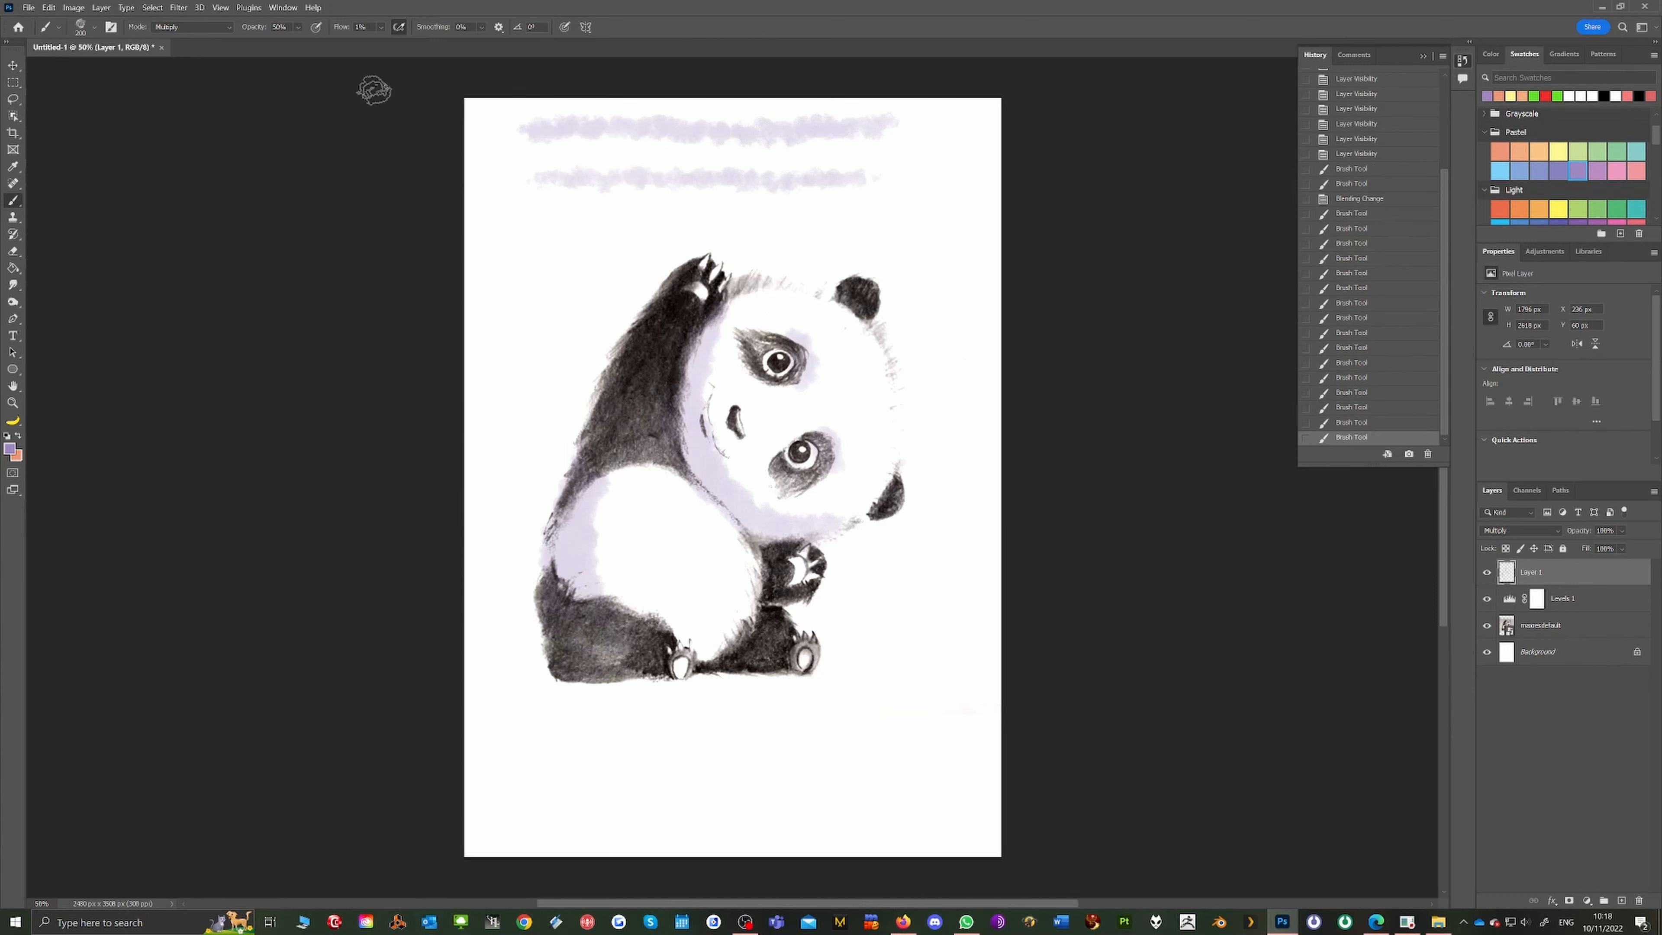
Set the brush flow to 14%, try a third test stripe above the panda, and undo the last stroke
left_click(381, 28)
left_click(527, 216)
mouse_move(850, 223)
left_mouse_down()
mouse_move(864, 223)
mouse_move(543, 229)
left_mouse_up()
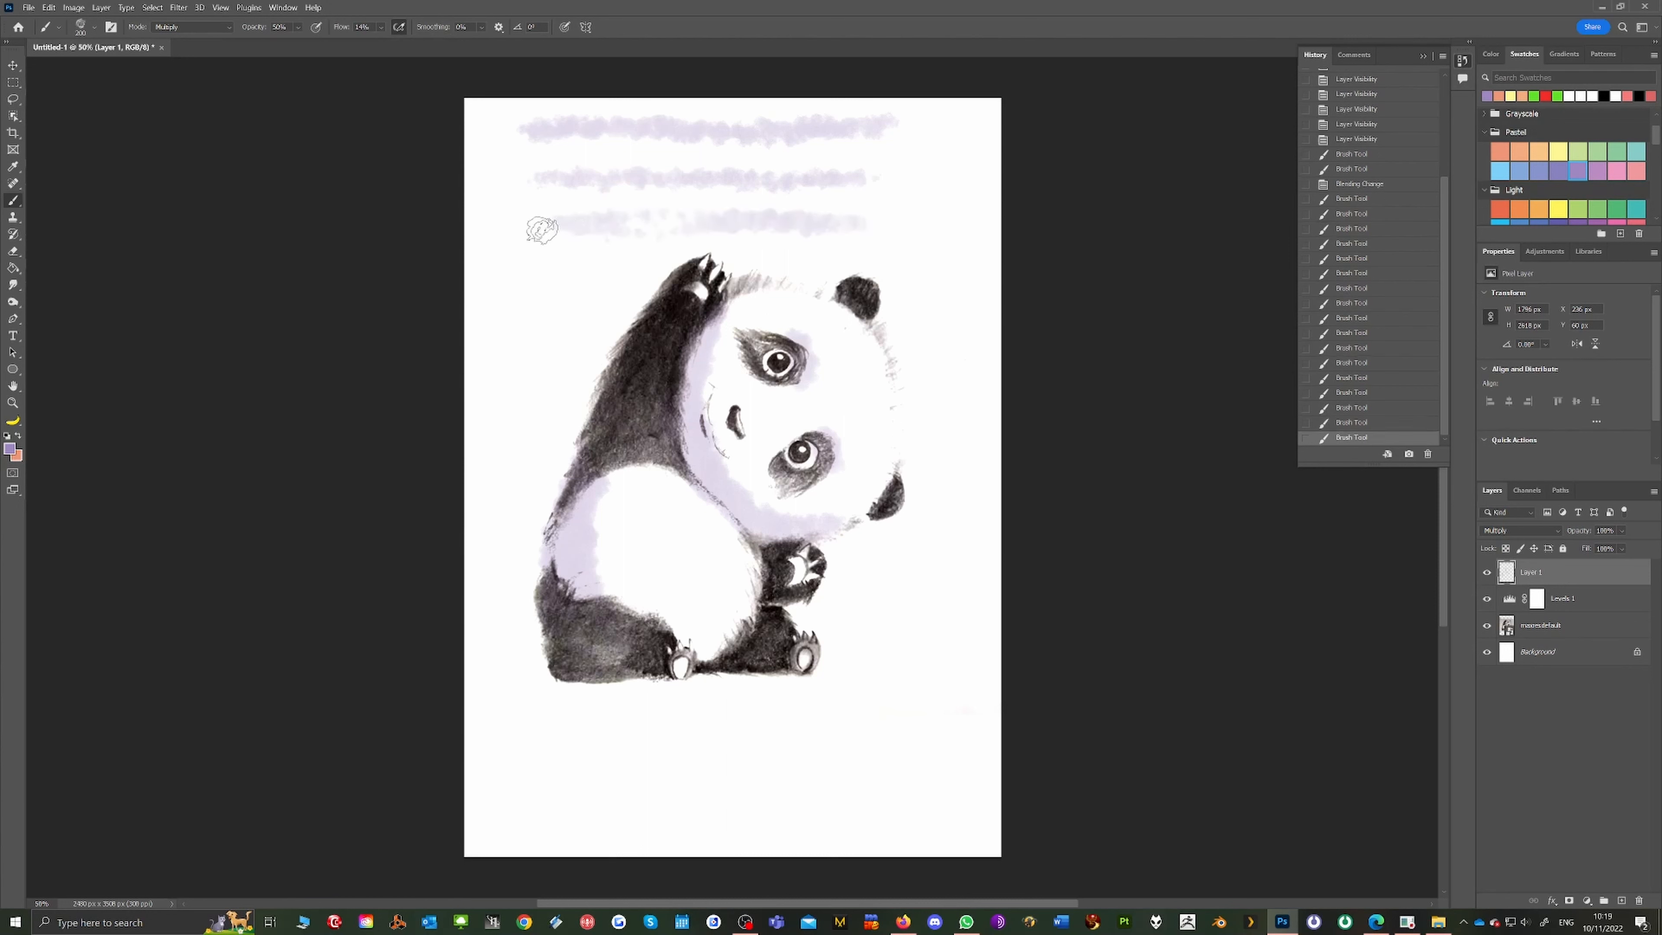
key("ctrl+z")
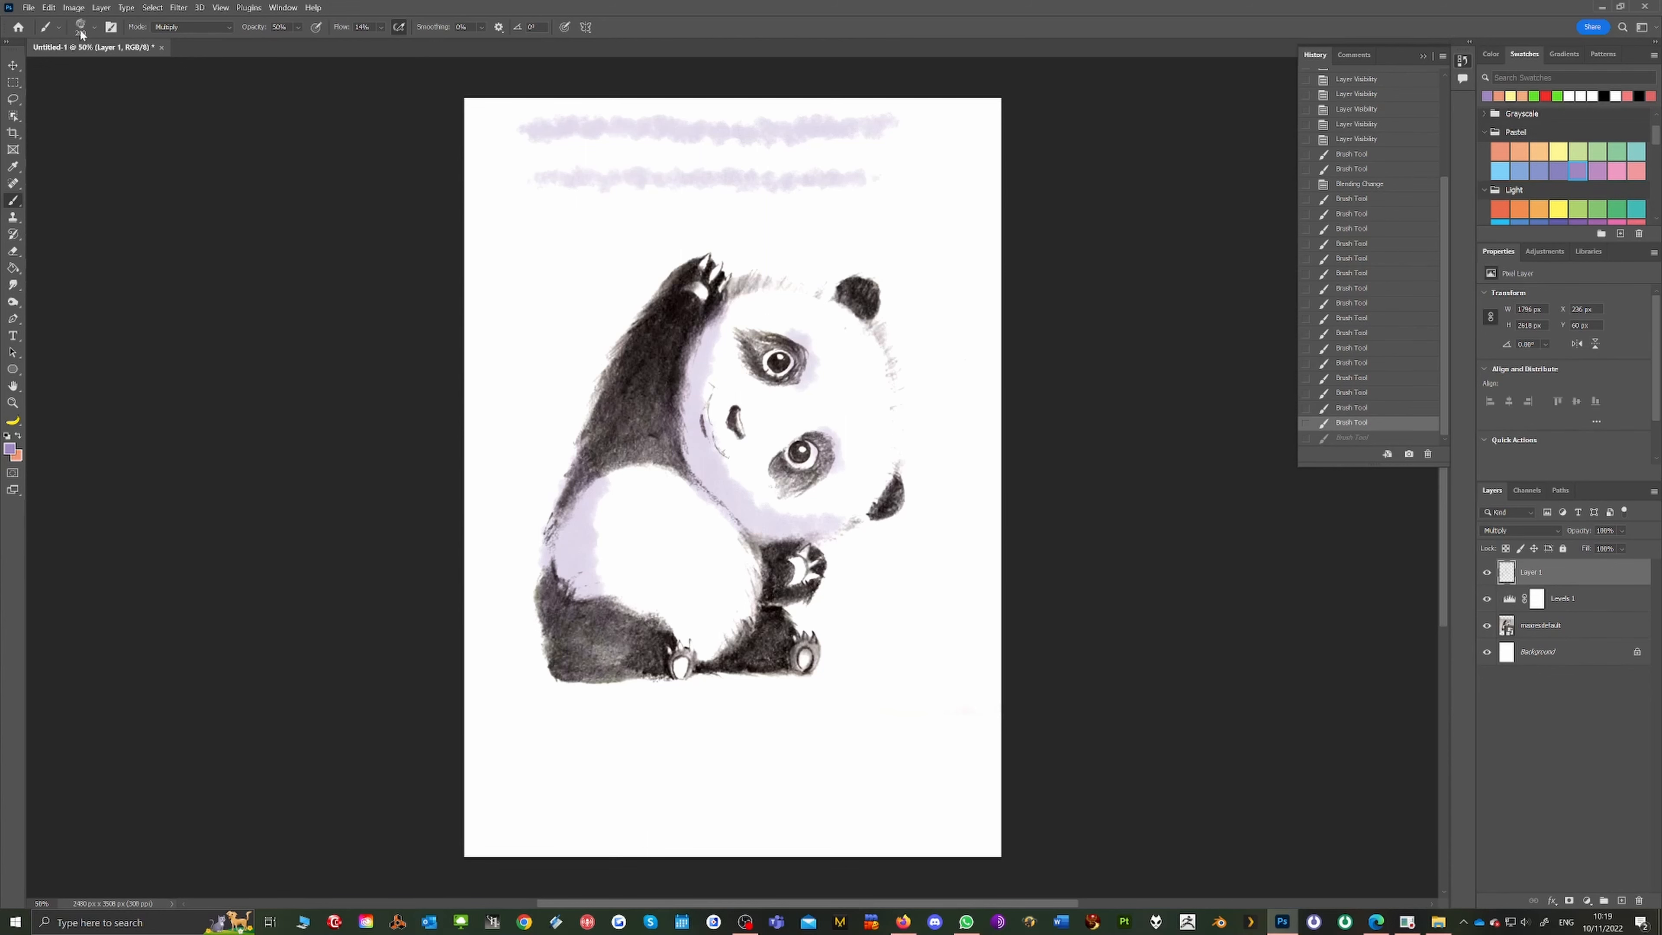
Choose the Dan watercolour blend brush and smudge the violet washes on the panda's face and belly into soft gradients
left_click(93, 27)
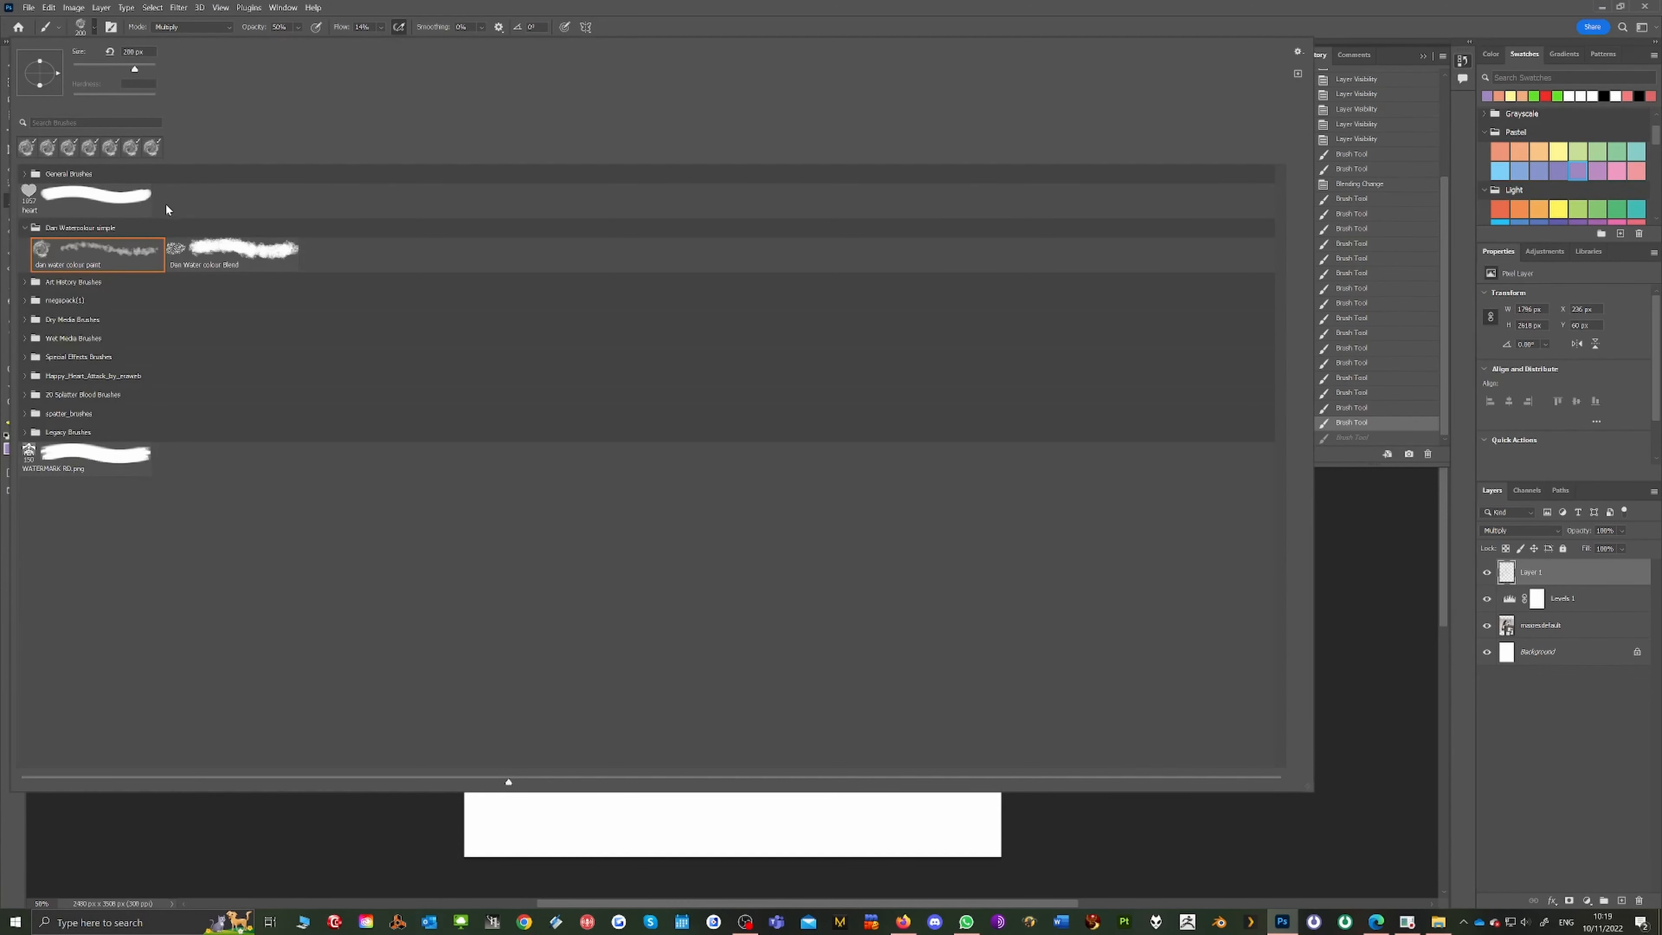
left_click(227, 254)
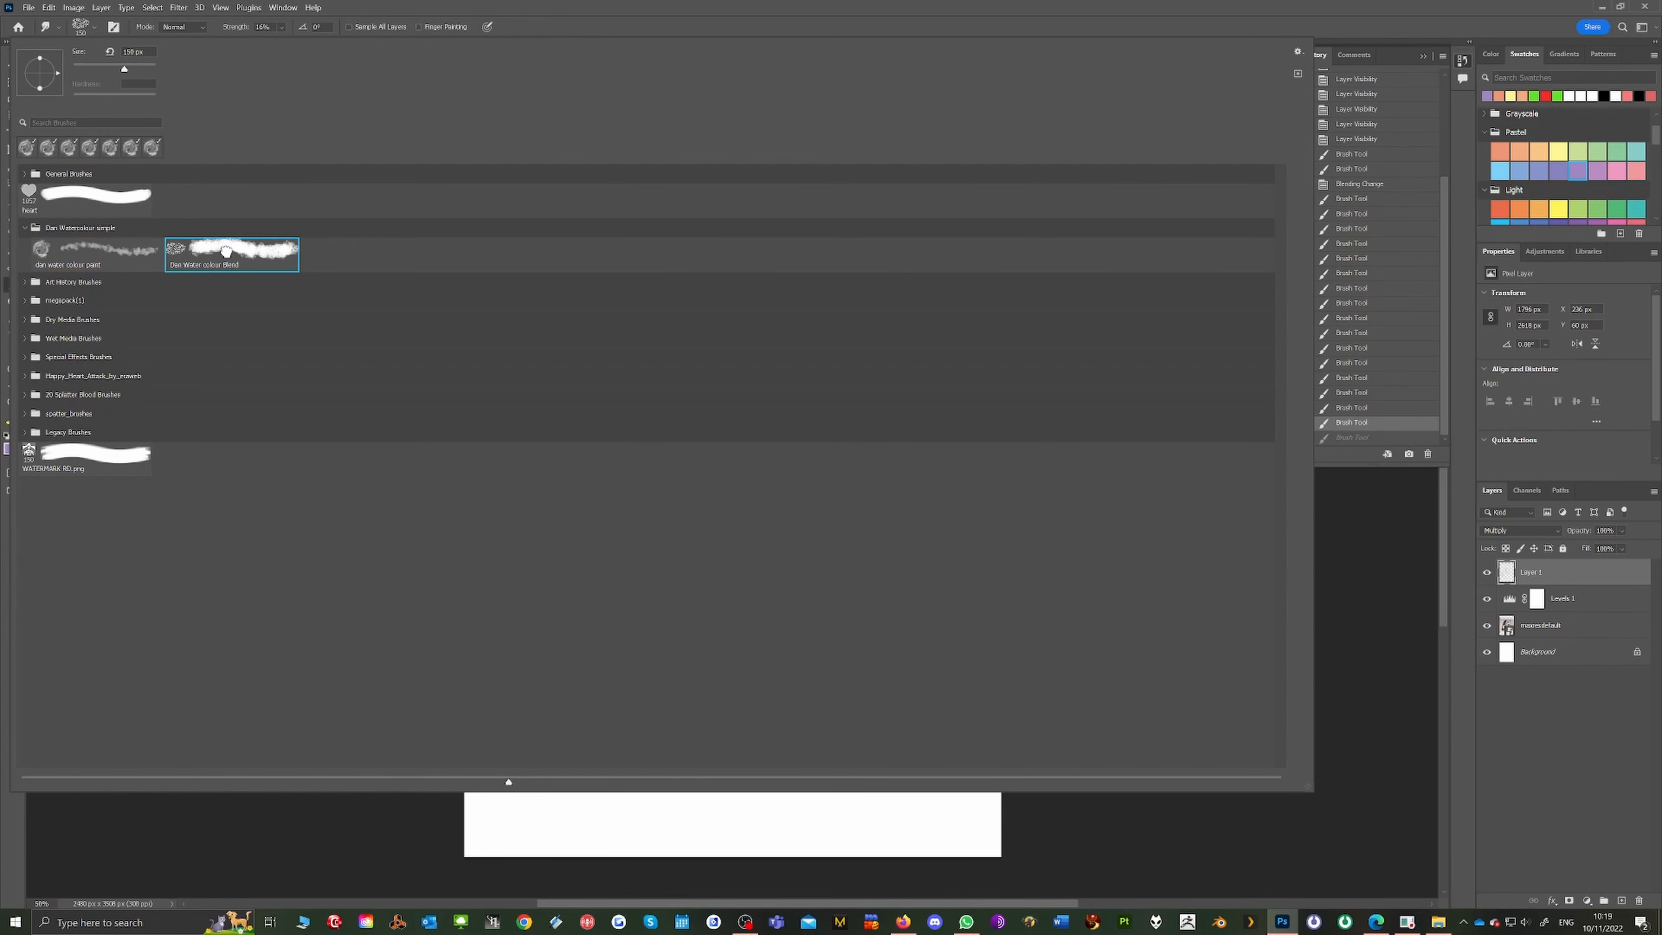
left_click(1408, 529)
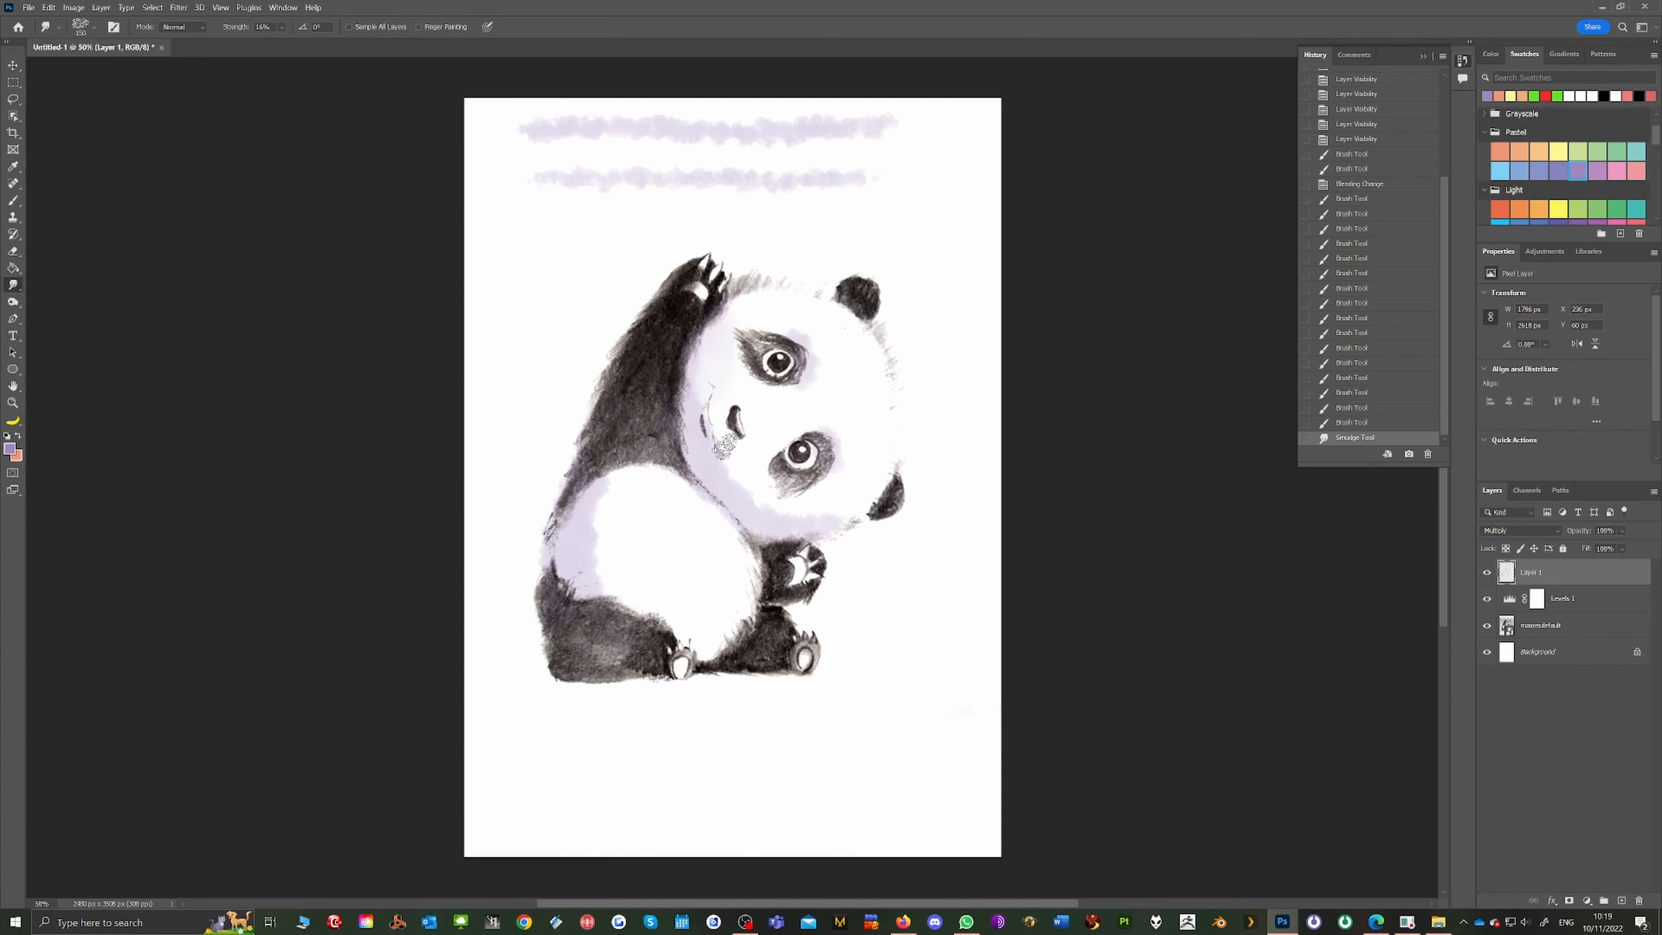
mouse_move(761, 499)
left_mouse_down()
mouse_move(820, 514)
mouse_move(848, 493)
mouse_move(800, 533)
mouse_move(857, 499)
mouse_move(810, 531)
left_mouse_up()
left_click_drag(814, 532, 818, 532)
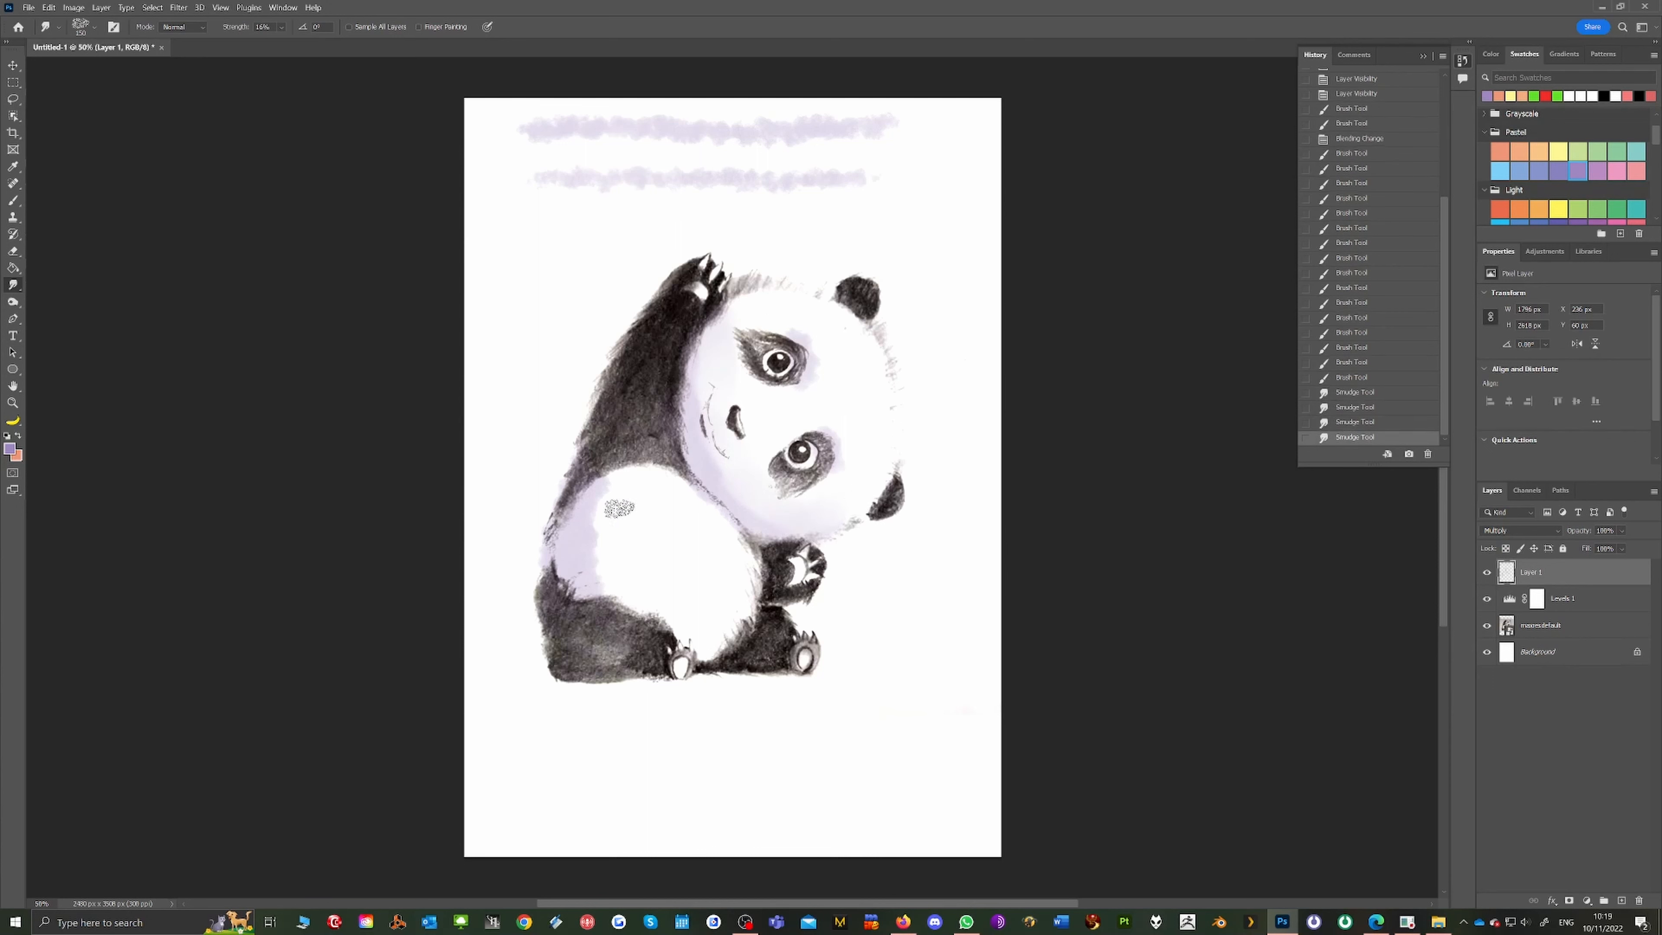
mouse_move(615, 507)
left_mouse_down()
mouse_move(608, 546)
mouse_move(634, 603)
mouse_move(564, 582)
mouse_move(625, 587)
mouse_move(599, 589)
mouse_move(618, 571)
mouse_move(582, 549)
mouse_move(620, 517)
mouse_move(594, 491)
mouse_move(628, 474)
mouse_move(596, 509)
mouse_move(611, 482)
mouse_move(652, 489)
mouse_move(559, 521)
mouse_move(607, 559)
mouse_move(589, 555)
mouse_move(601, 597)
left_mouse_up()
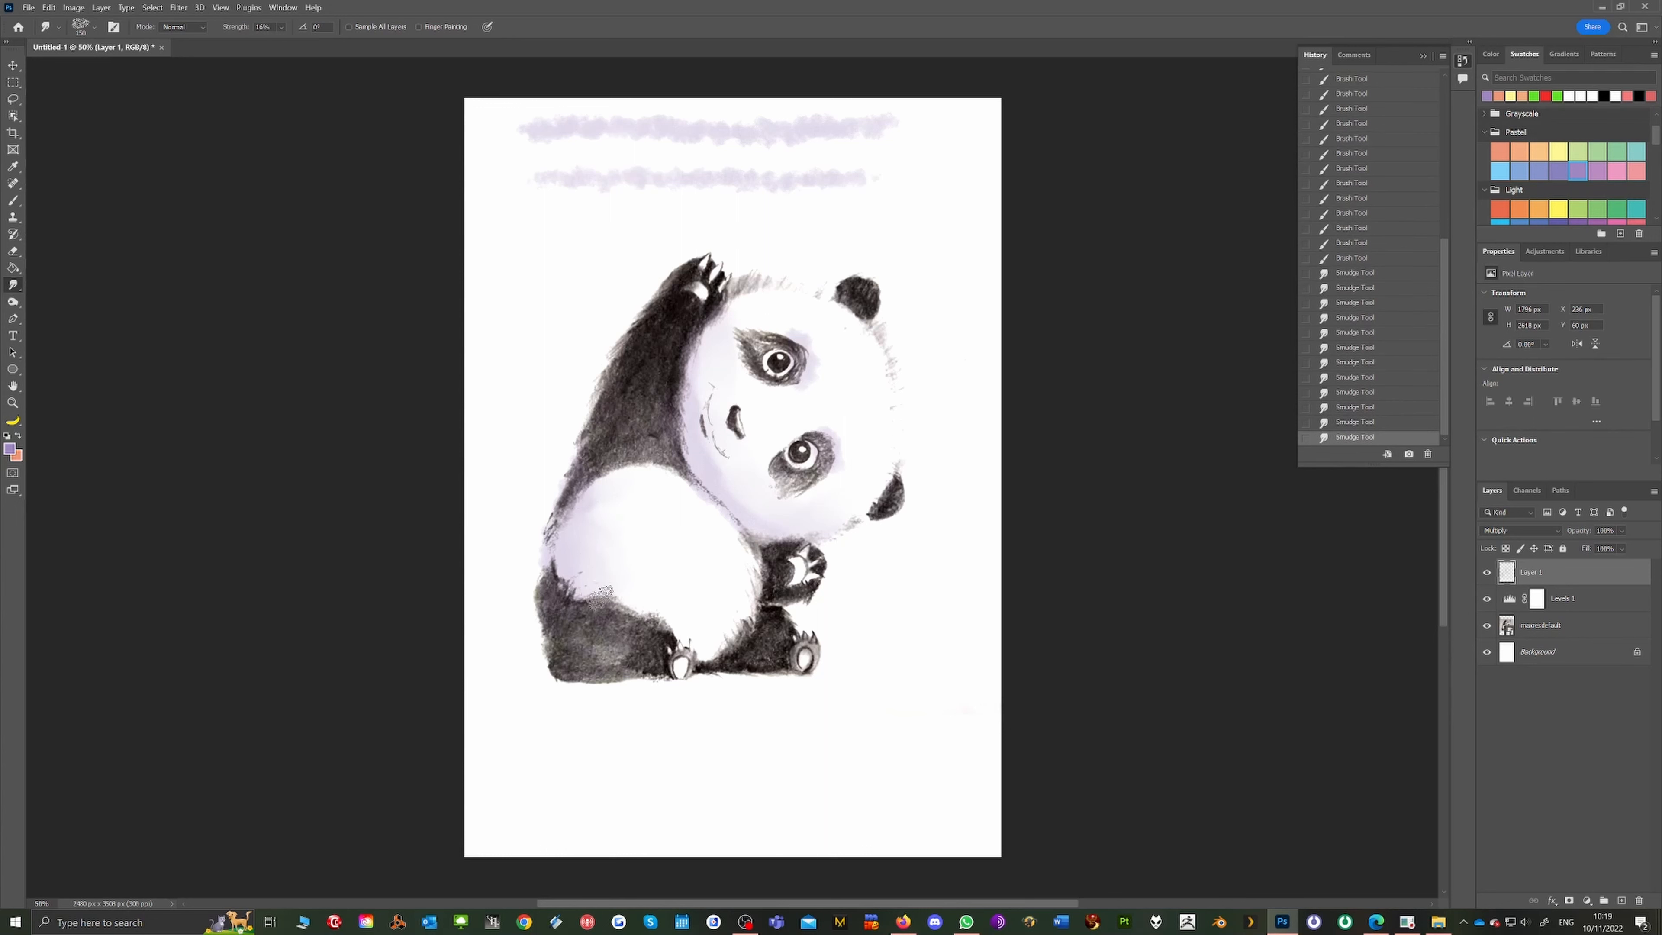
mouse_move(798, 340)
left_mouse_down()
mouse_move(804, 402)
mouse_move(800, 342)
left_mouse_up()
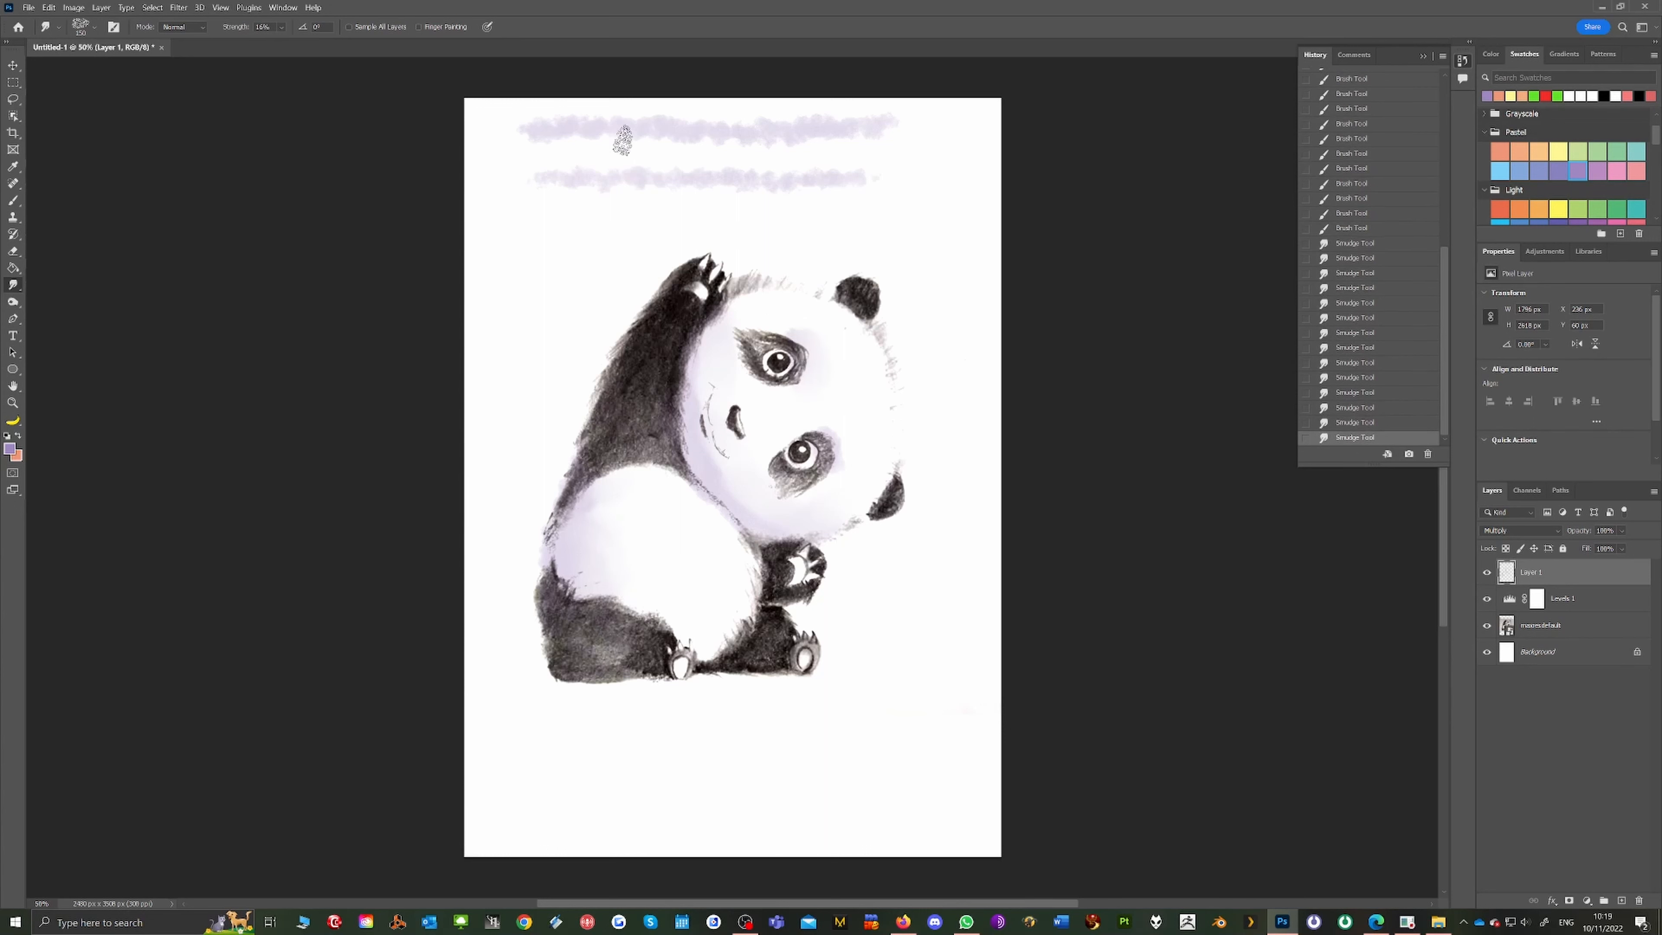
Enlarge the smudge brush to 500 px and blend the violet test stripes above the panda into a faint haze
mouse_move(623, 140)
left_mouse_down()
mouse_move(543, 135)
mouse_move(730, 147)
mouse_move(555, 127)
mouse_move(565, 139)
mouse_move(524, 193)
mouse_move(534, 172)
mouse_move(613, 193)
mouse_move(807, 190)
mouse_move(604, 183)
left_mouse_up()
key("bracketright")
key("bracketright")
key("bracketright")
key("bracketright")
key("bracketright")
key("bracketright")
key("bracketright")
left_click_drag(819, 179, 837, 176)
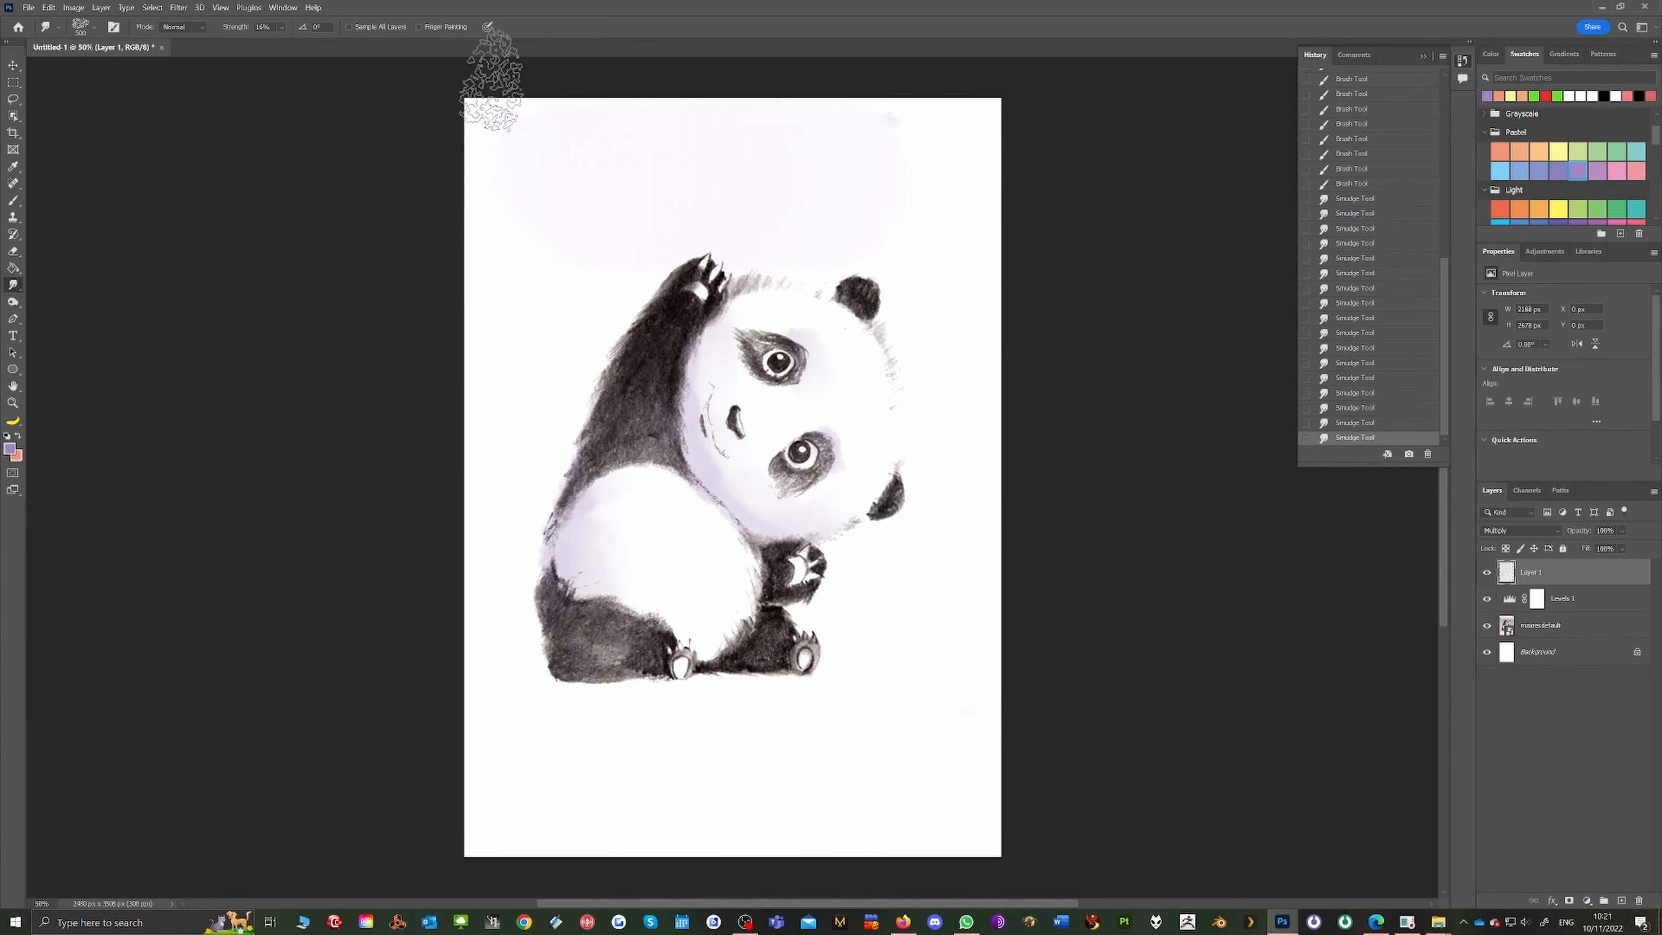
Paint pastel yellow washes with the watercolour brush along the lit edges of the panda's head and belly
left_click(14, 202)
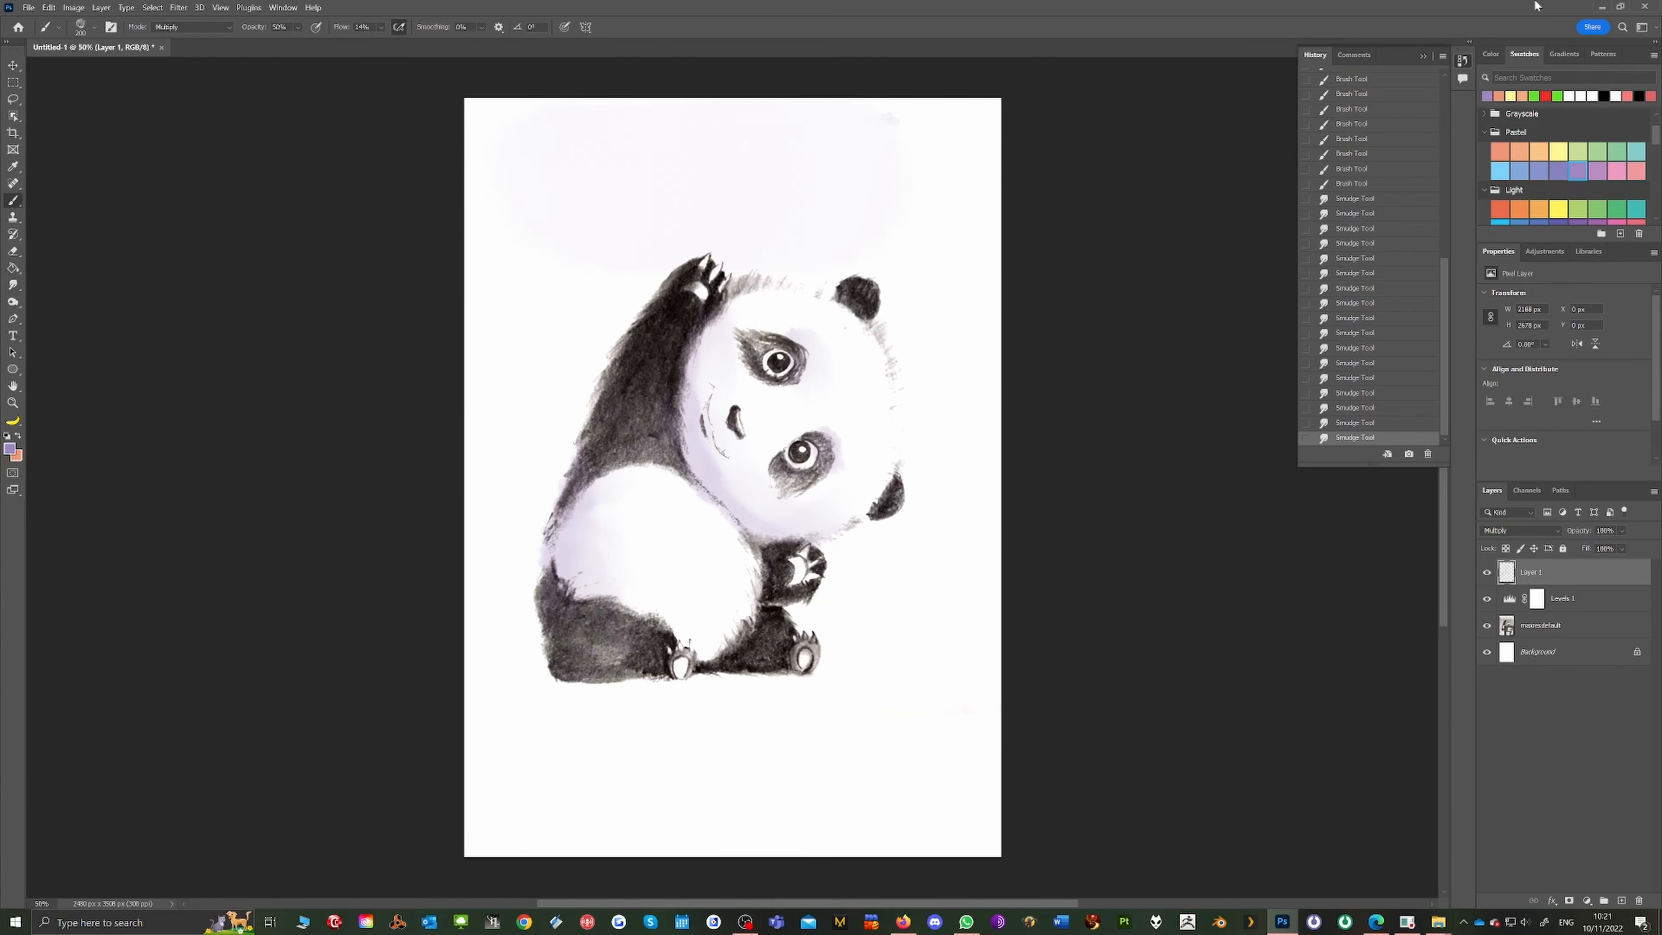
left_click(1557, 152)
mouse_move(845, 316)
left_mouse_down()
mouse_move(881, 360)
mouse_move(888, 484)
mouse_move(875, 429)
left_mouse_up()
mouse_move(861, 333)
left_mouse_down()
mouse_move(894, 440)
mouse_move(867, 488)
left_mouse_up()
mouse_move(726, 525)
left_mouse_down()
mouse_move(741, 603)
mouse_move(707, 641)
mouse_move(746, 534)
mouse_move(715, 646)
mouse_move(755, 540)
mouse_move(719, 656)
left_mouse_up()
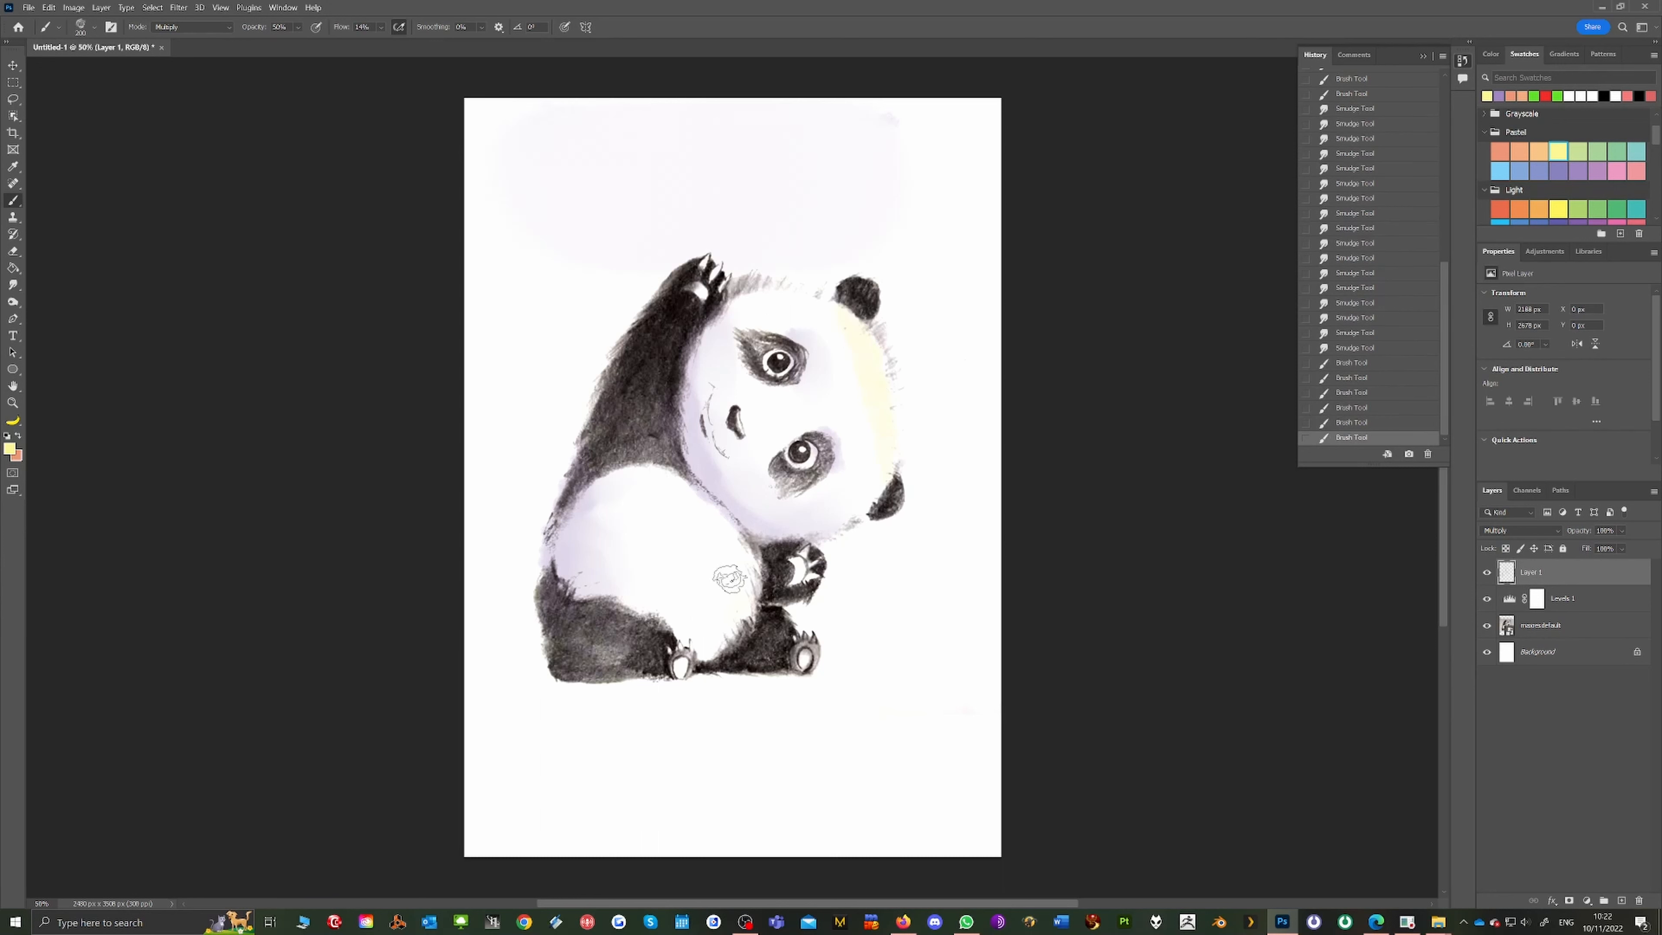
mouse_move(733, 569)
left_mouse_down()
mouse_move(722, 674)
mouse_move(703, 664)
mouse_move(745, 552)
left_mouse_up()
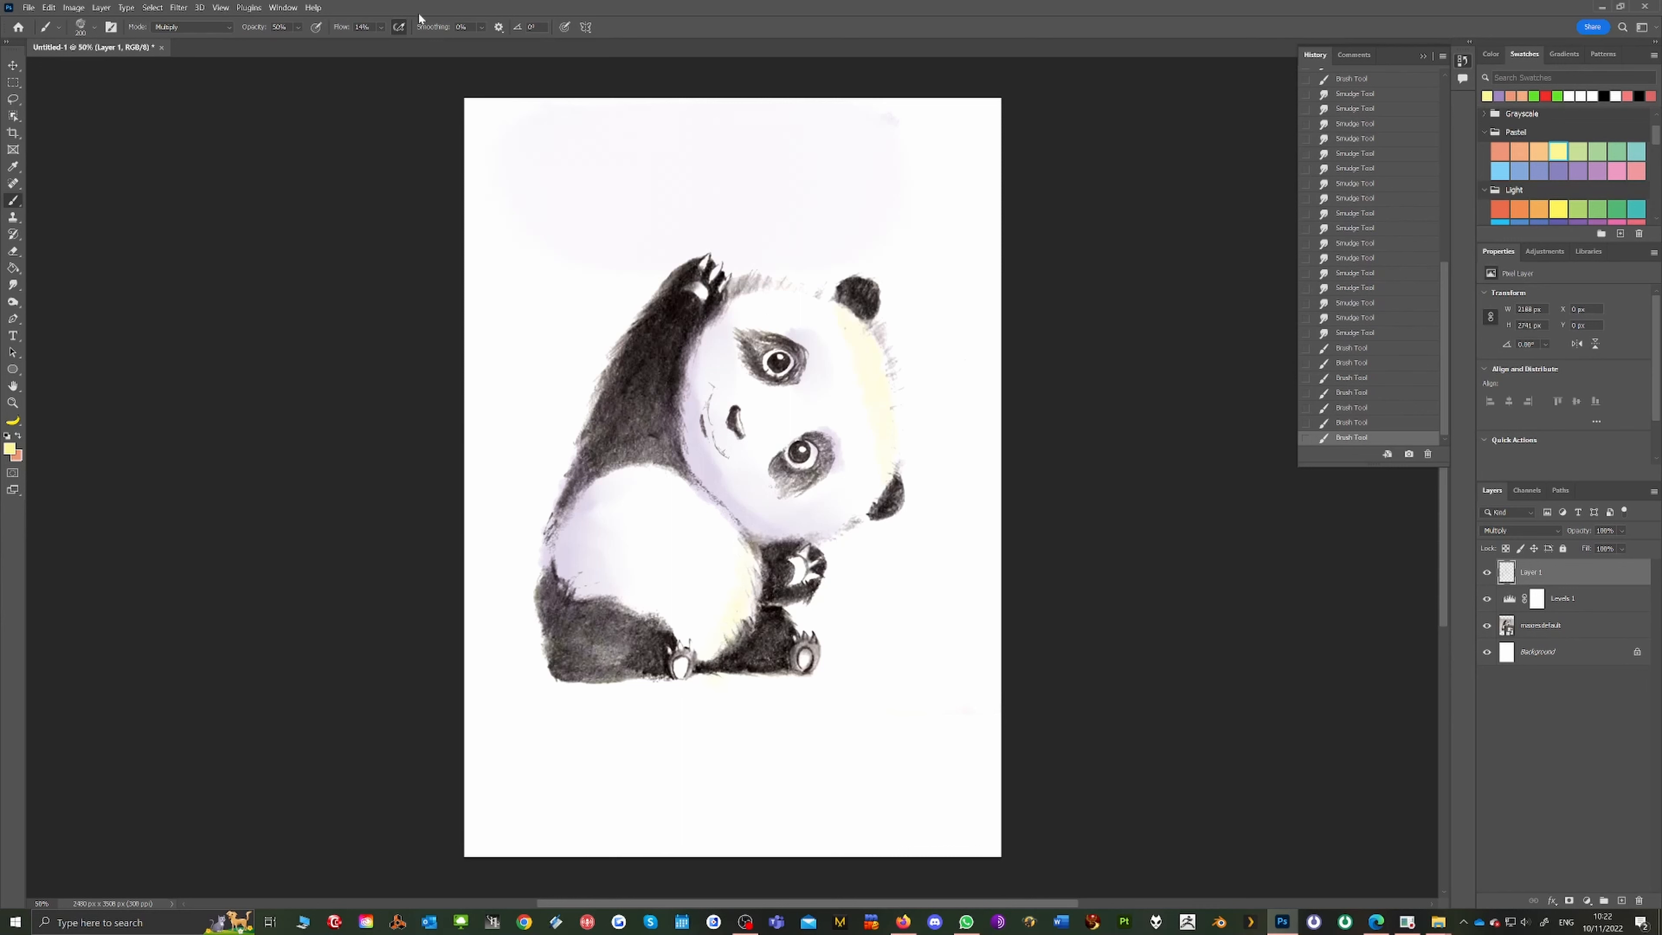
Raise the brush flow to 47% and strengthen the yellow along the lit edges of the belly and head
left_click(381, 28)
left_click(753, 628)
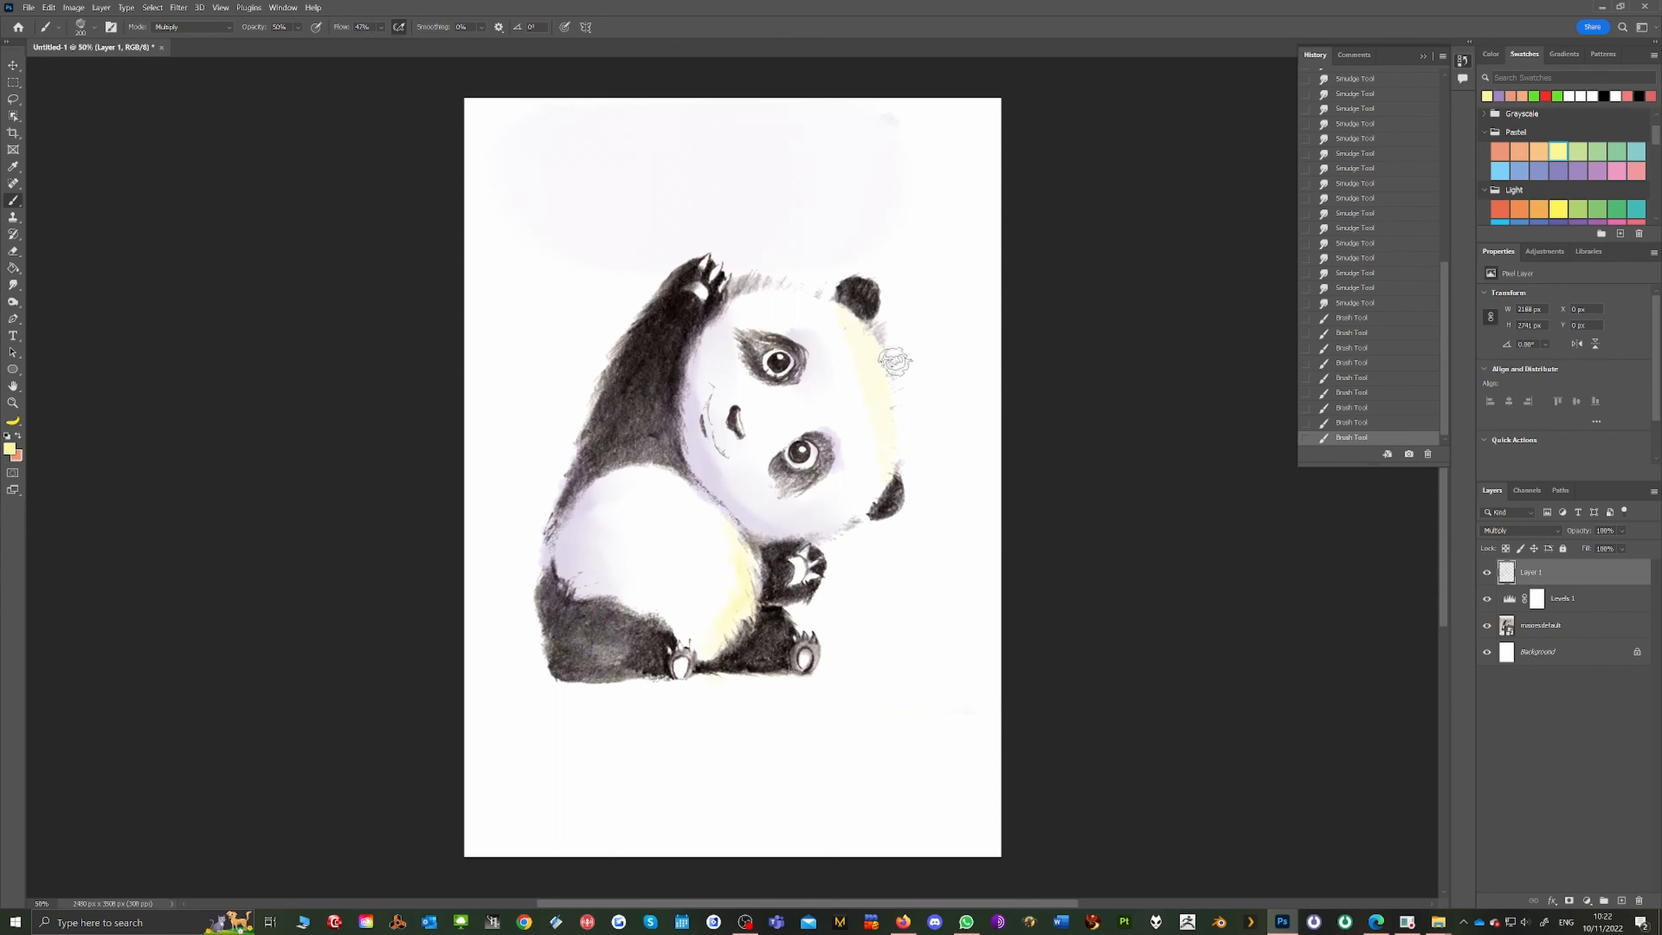
mouse_move(822, 309)
left_mouse_down()
mouse_move(872, 359)
mouse_move(885, 426)
left_mouse_up()
mouse_move(857, 495)
left_mouse_down()
mouse_move(880, 469)
mouse_move(848, 514)
left_mouse_up()
Reduce the smudge brush size and blend the yellow washes softly into the panda's head and belly
left_click(13, 286)
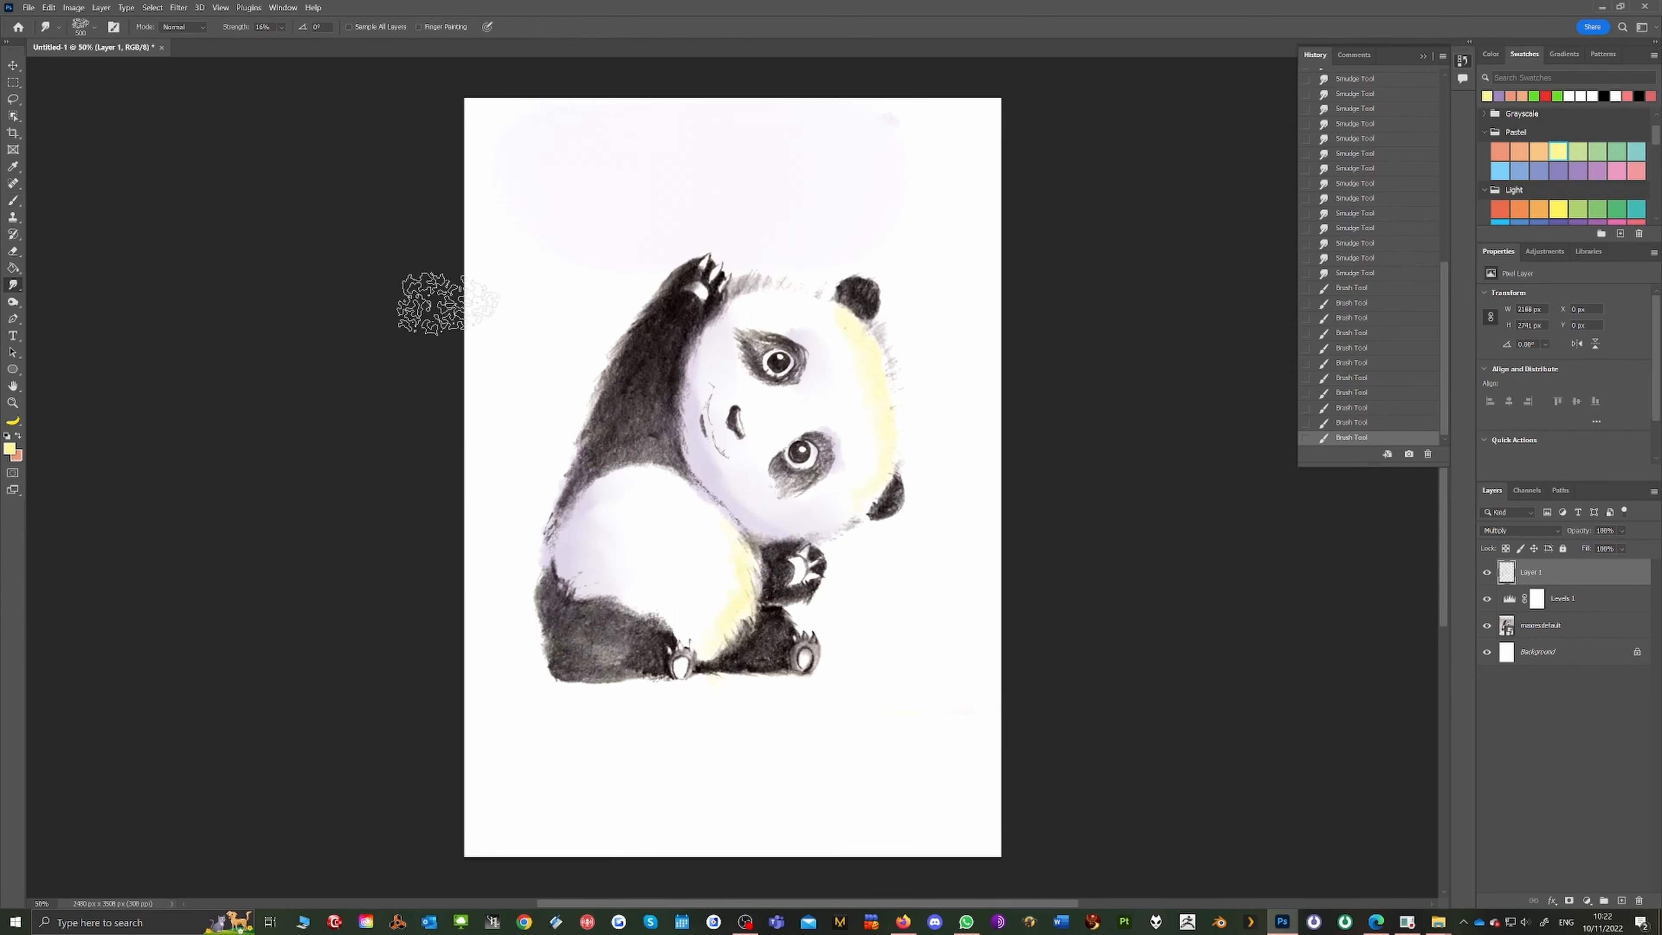
key("bracketleft")
key("bracketleft")
key("bracketleft")
key("bracketleft")
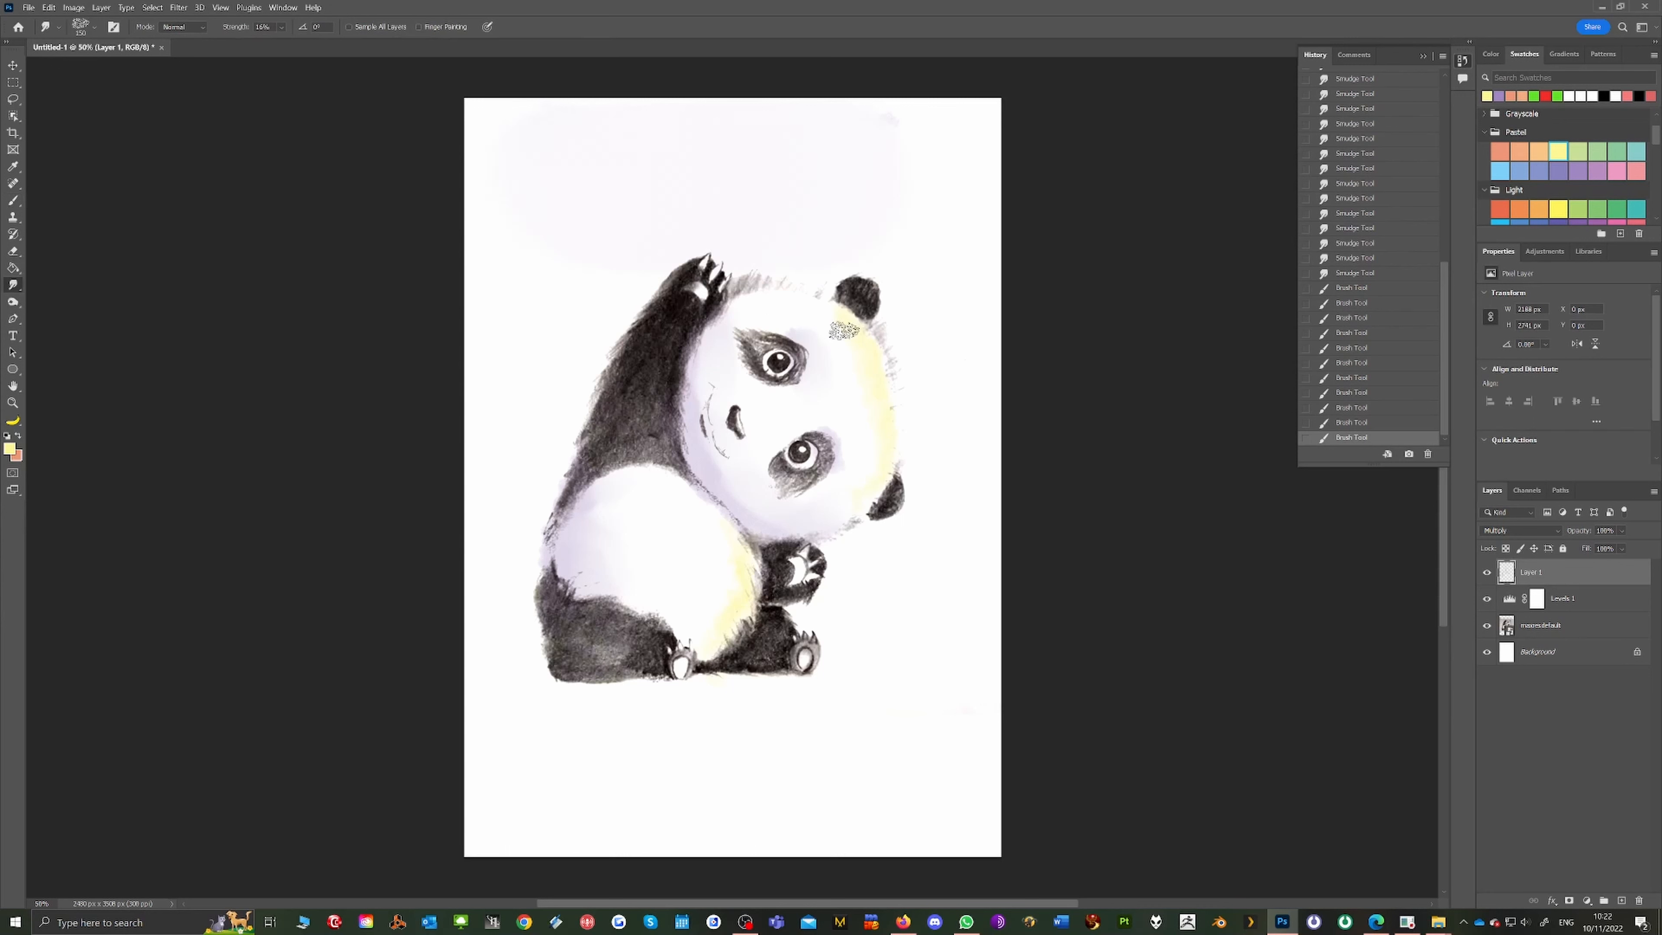
mouse_move(830, 315)
left_mouse_down()
mouse_move(863, 393)
mouse_move(850, 382)
left_mouse_up()
left_click_drag(705, 641, 755, 612)
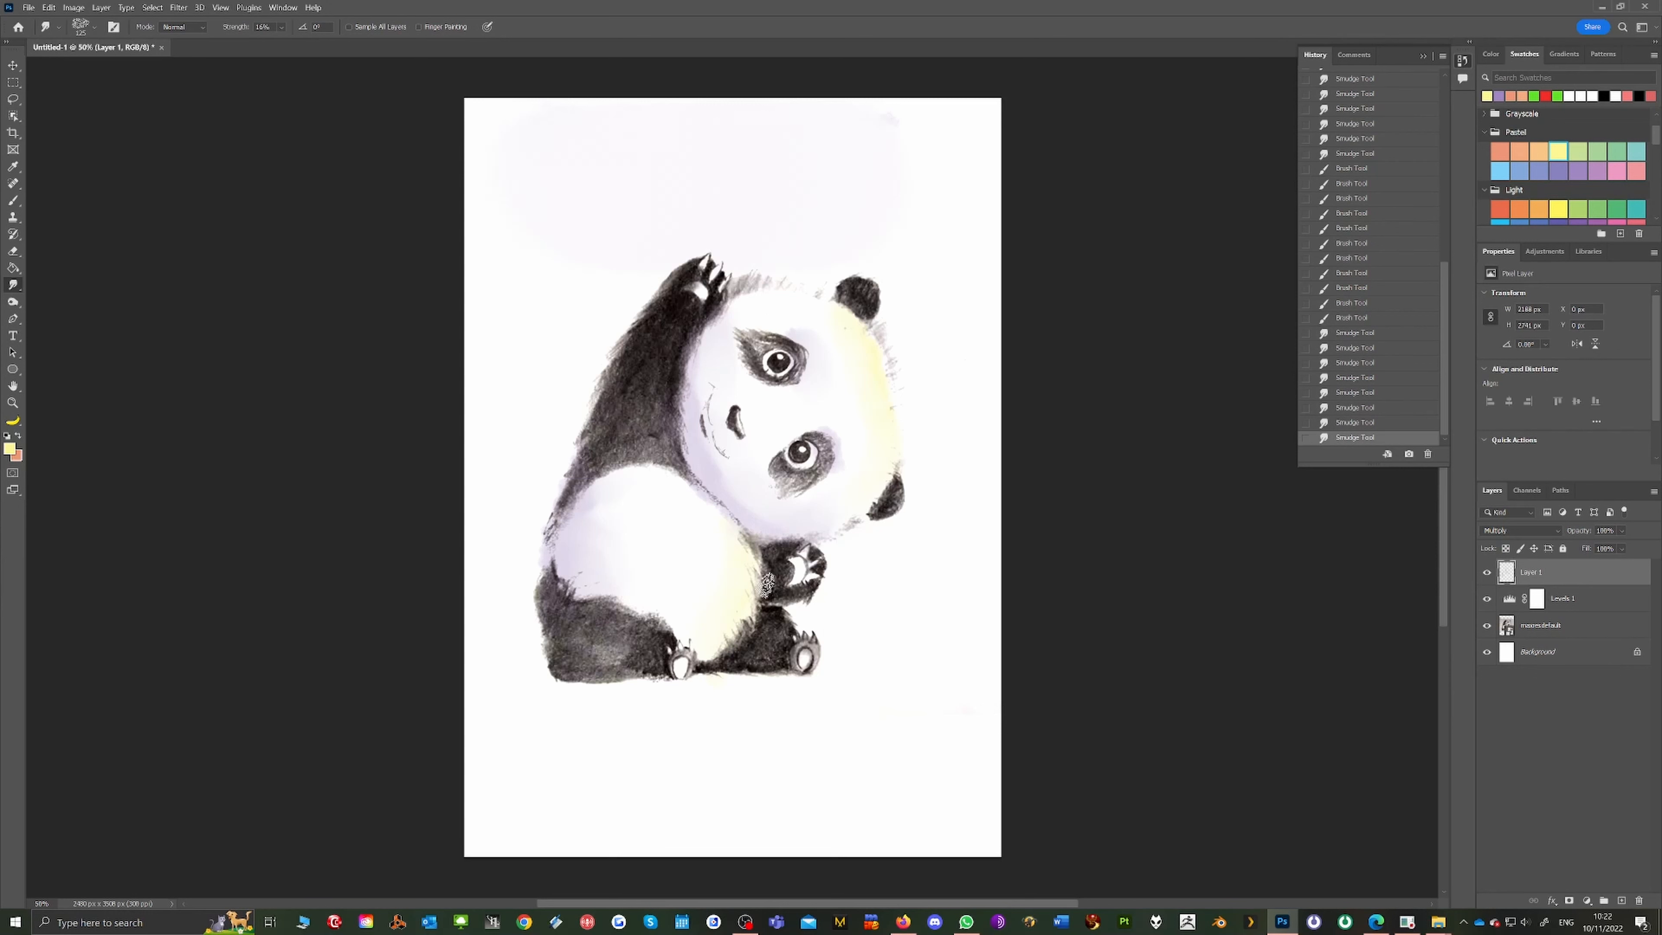
Paint a pastel green ground wash beneath the panda with the watercolour brush and soften it with the Smudge tool
left_click(1596, 148)
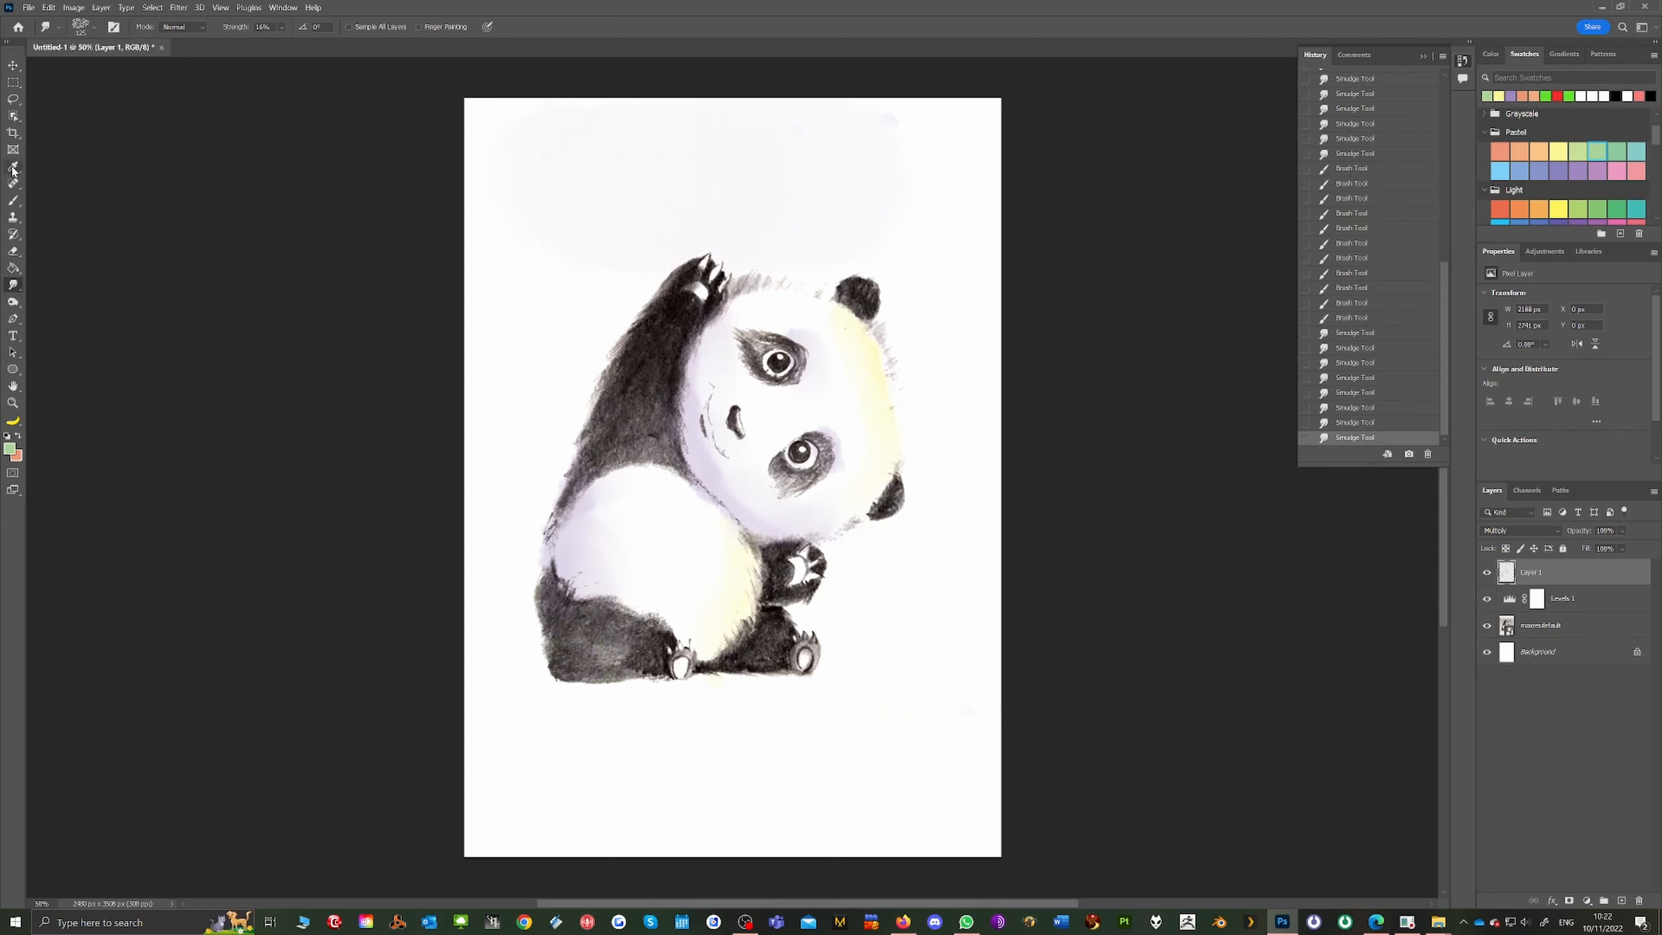
left_click(13, 203)
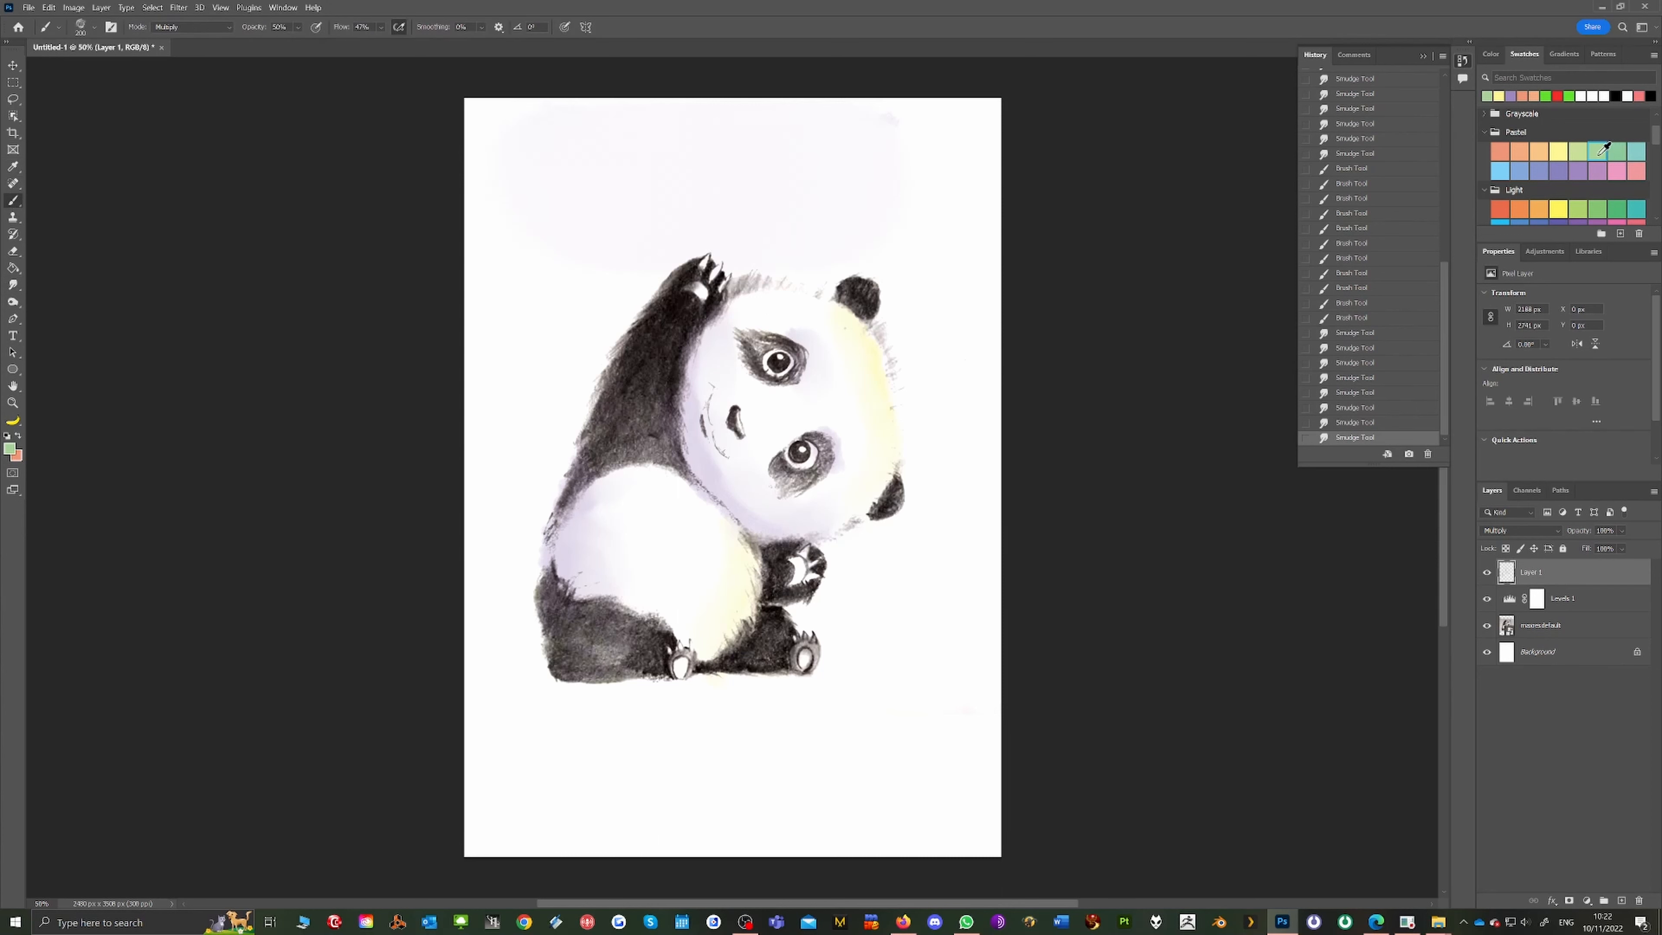
left_click_drag(586, 694, 799, 704)
left_click_drag(675, 683, 890, 682)
mouse_move(784, 681)
left_mouse_down()
mouse_move(891, 686)
mouse_move(895, 668)
mouse_move(549, 688)
mouse_move(510, 671)
mouse_move(743, 717)
mouse_move(854, 700)
left_mouse_up()
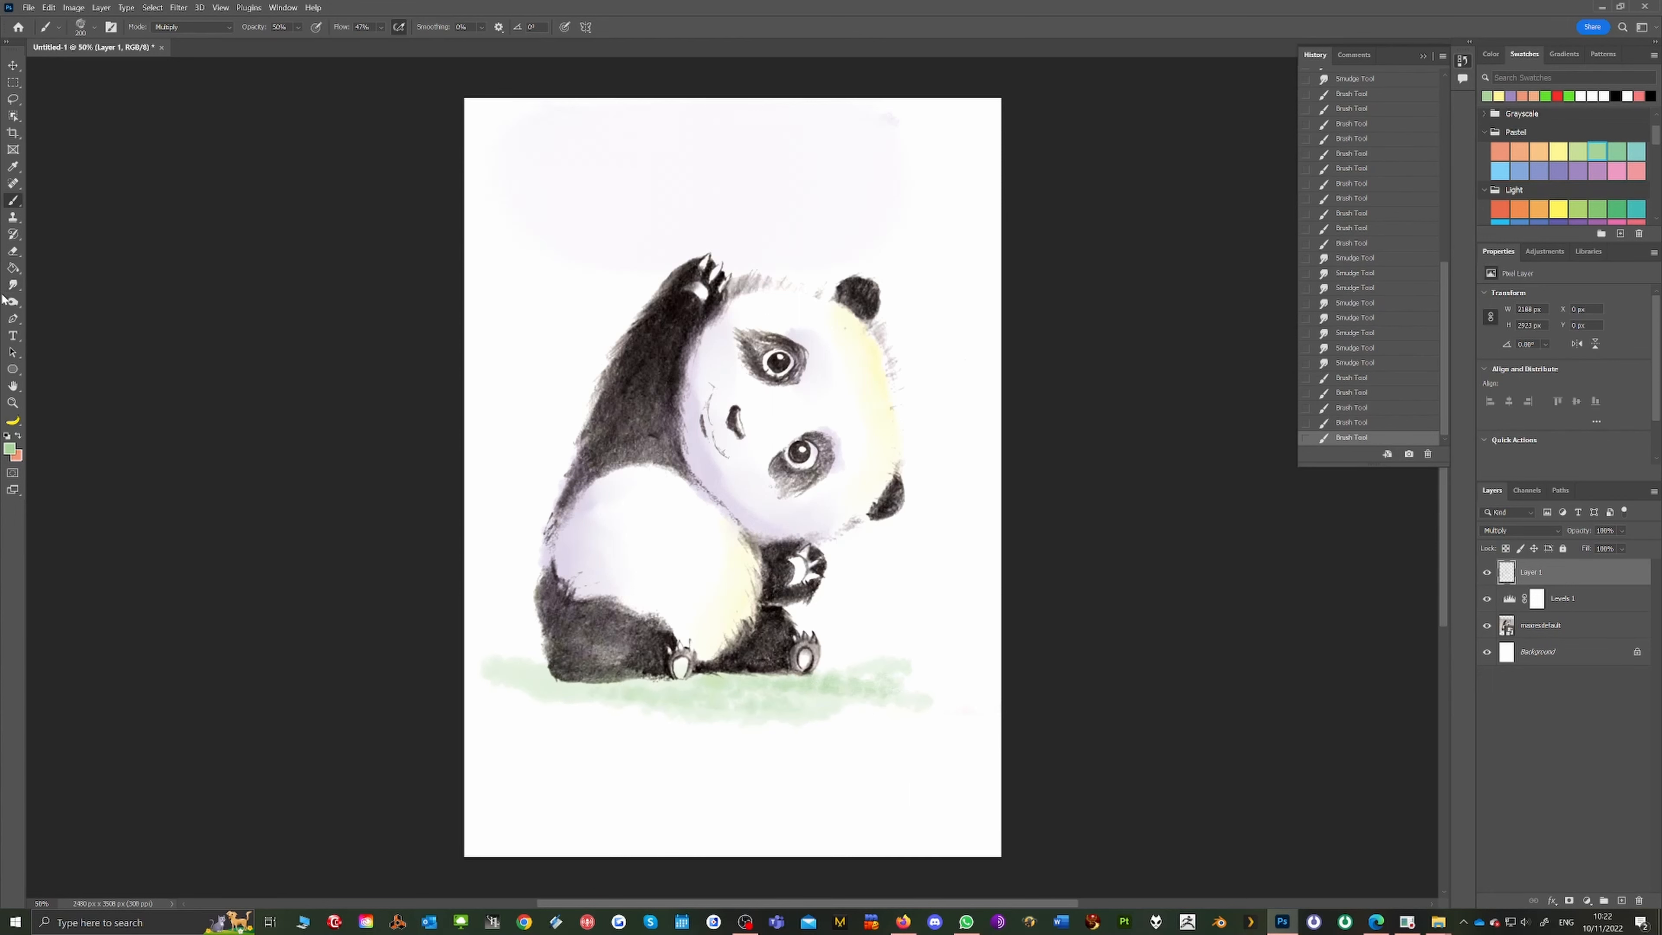
left_click(12, 285)
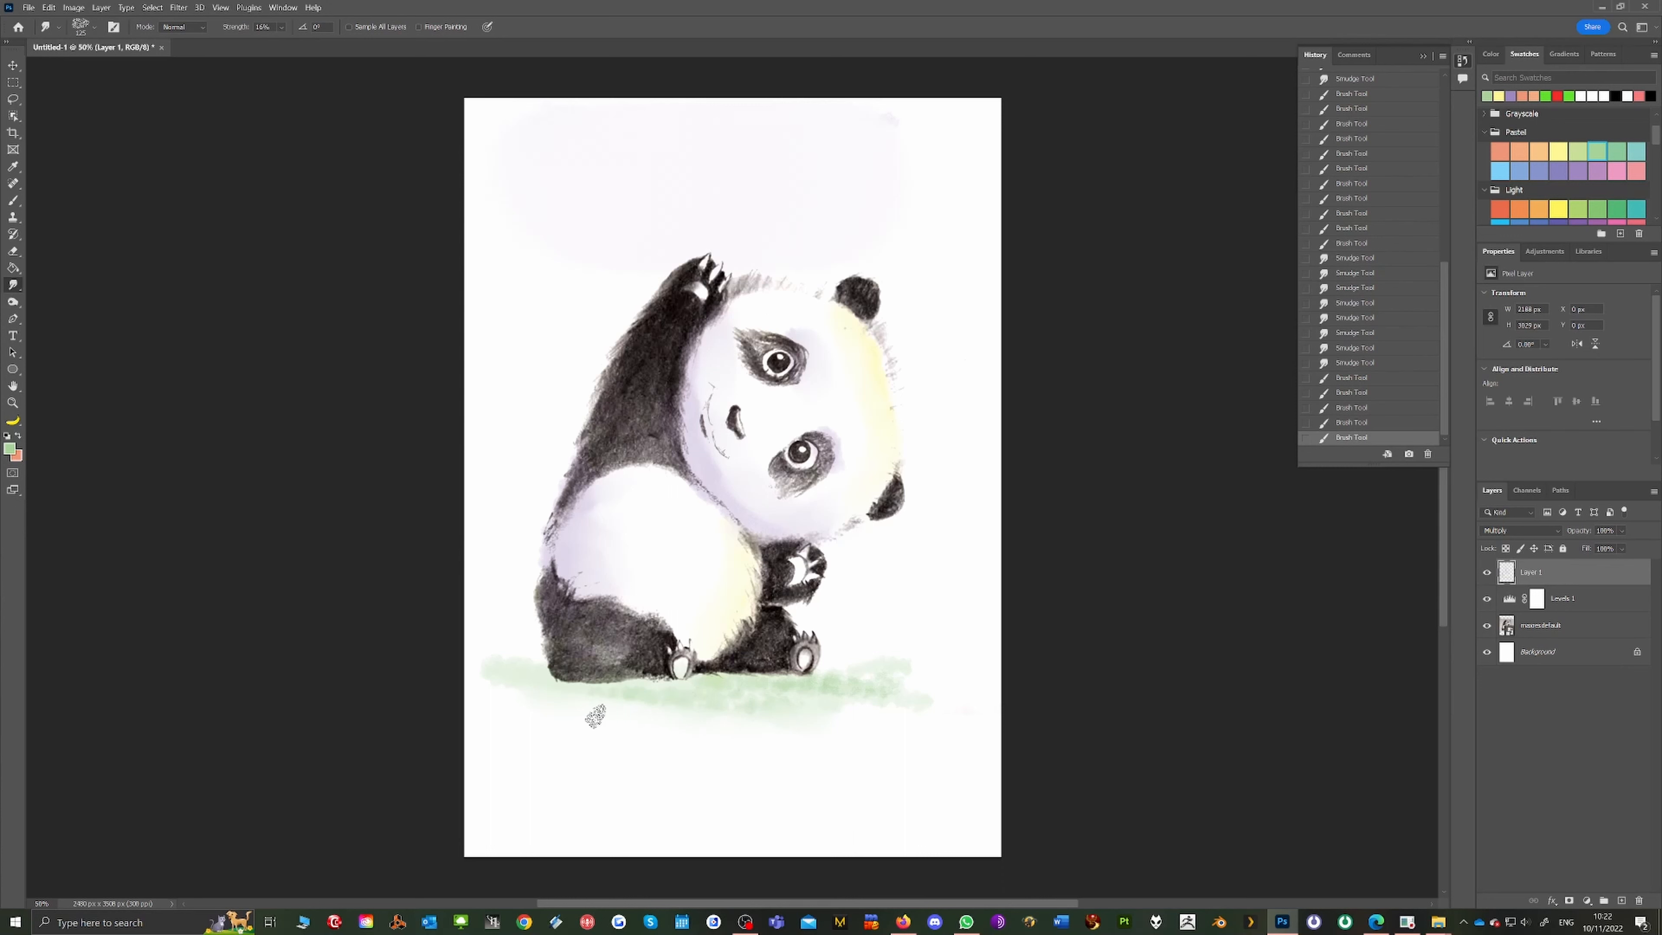
left_click_drag(623, 695, 607, 702)
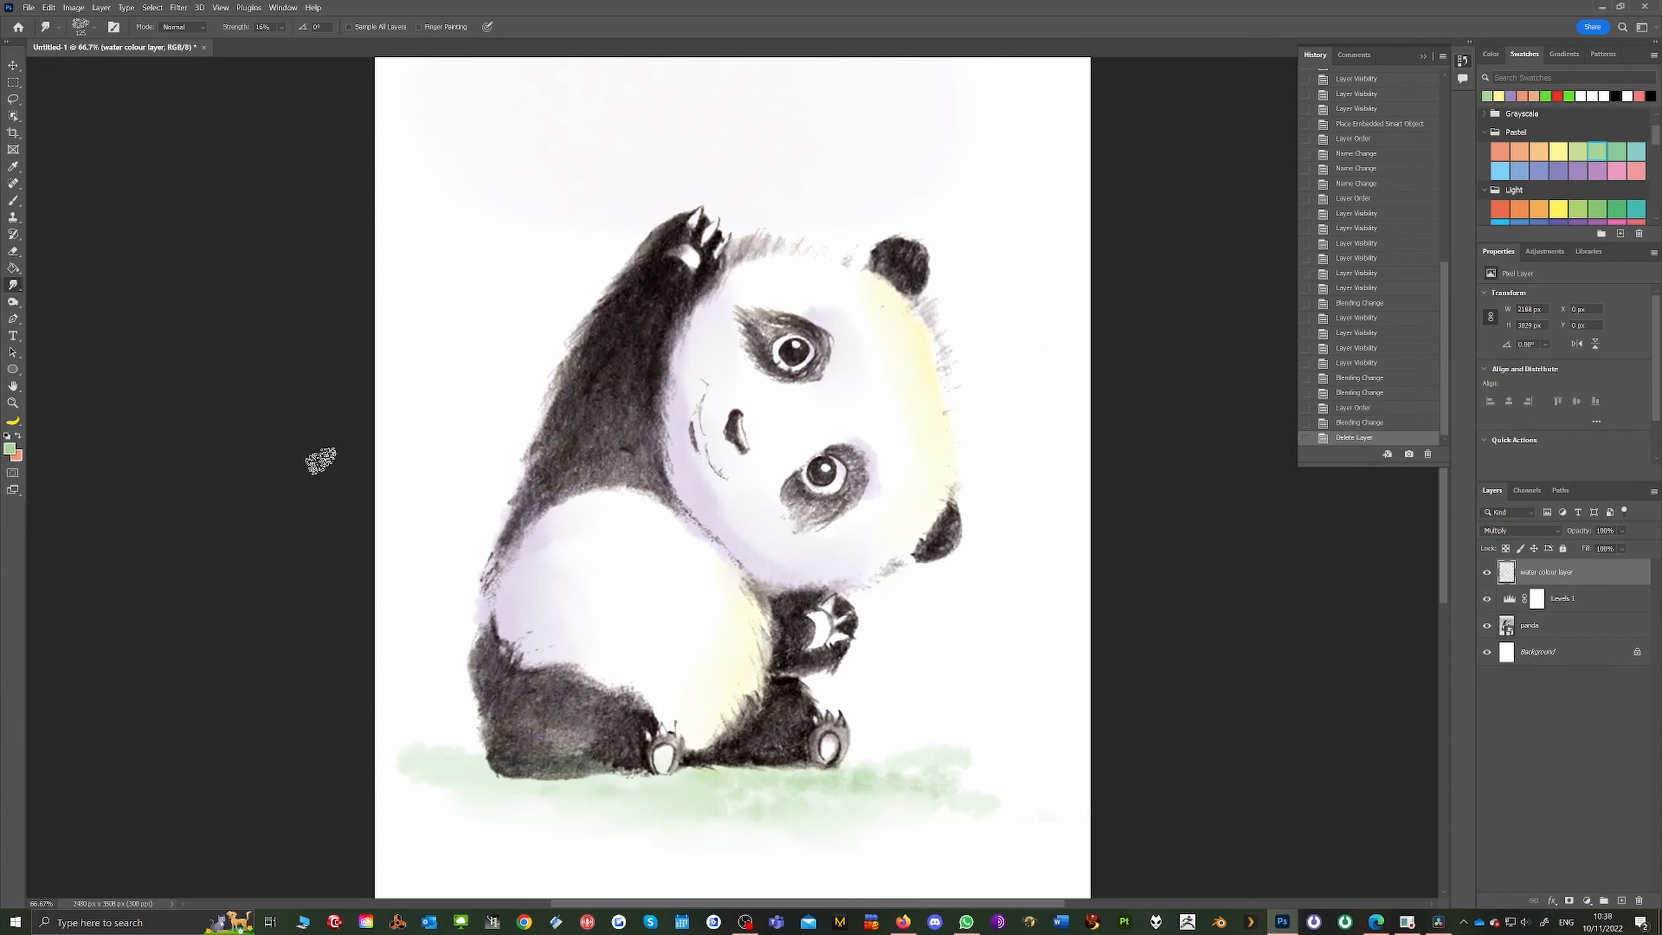
Place the image white-background-watercolor-paper_88281-2127.webp from the Desktop as an embedded object
left_click(28, 8)
left_click(43, 263)
left_click(664, 143)
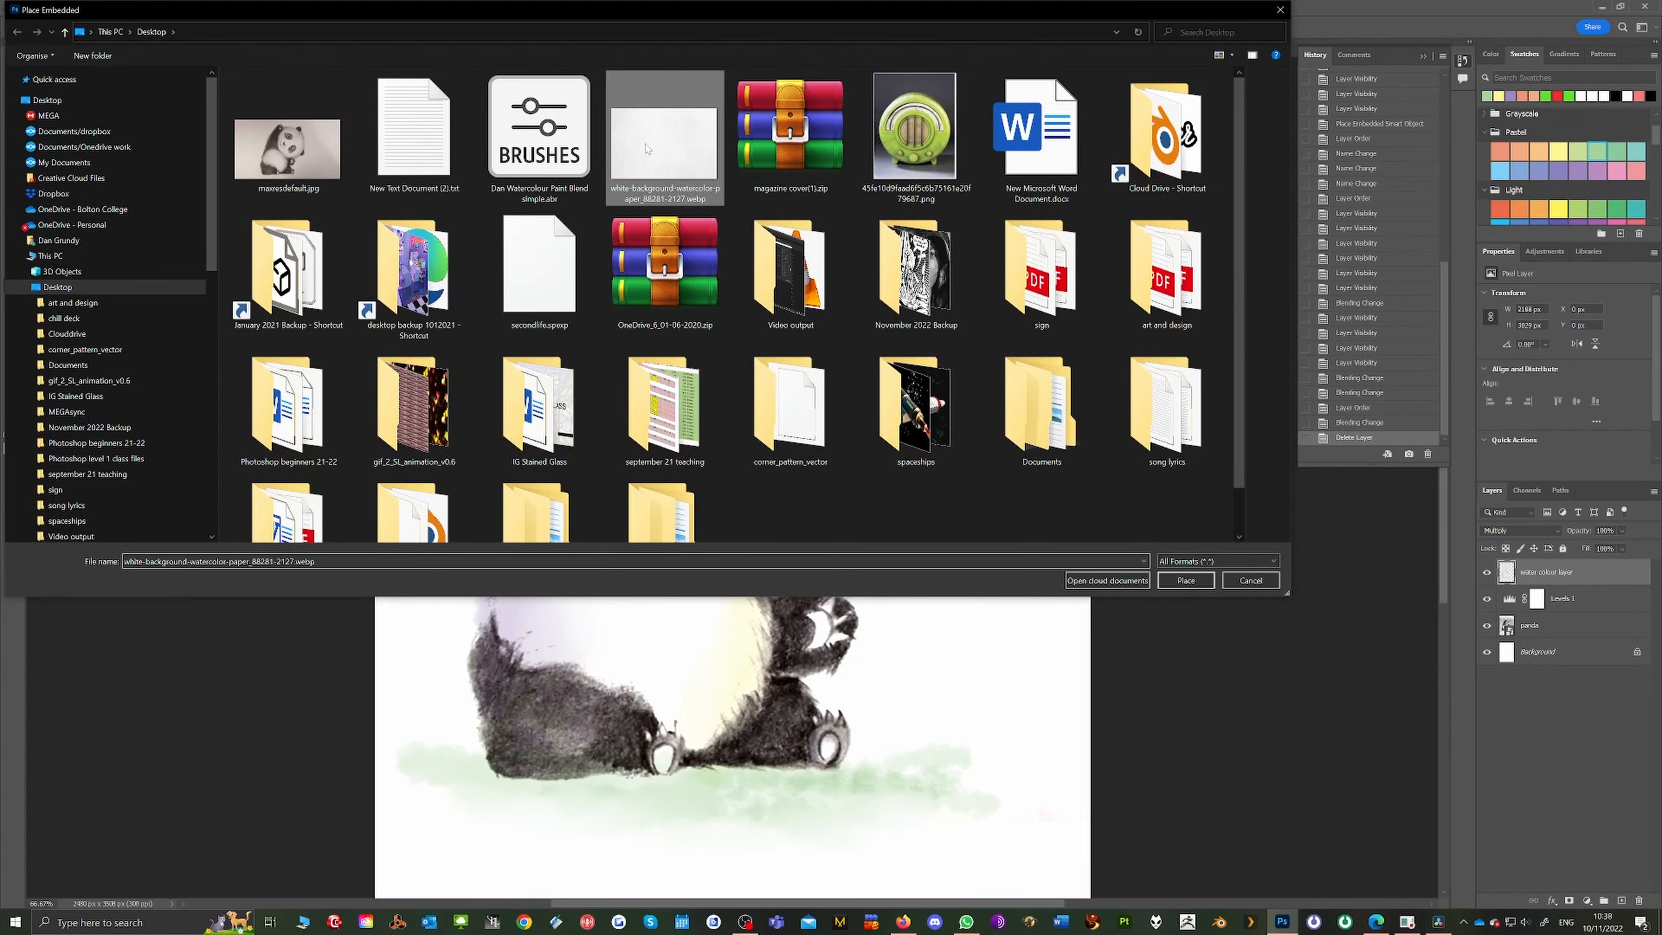
left_click(1184, 582)
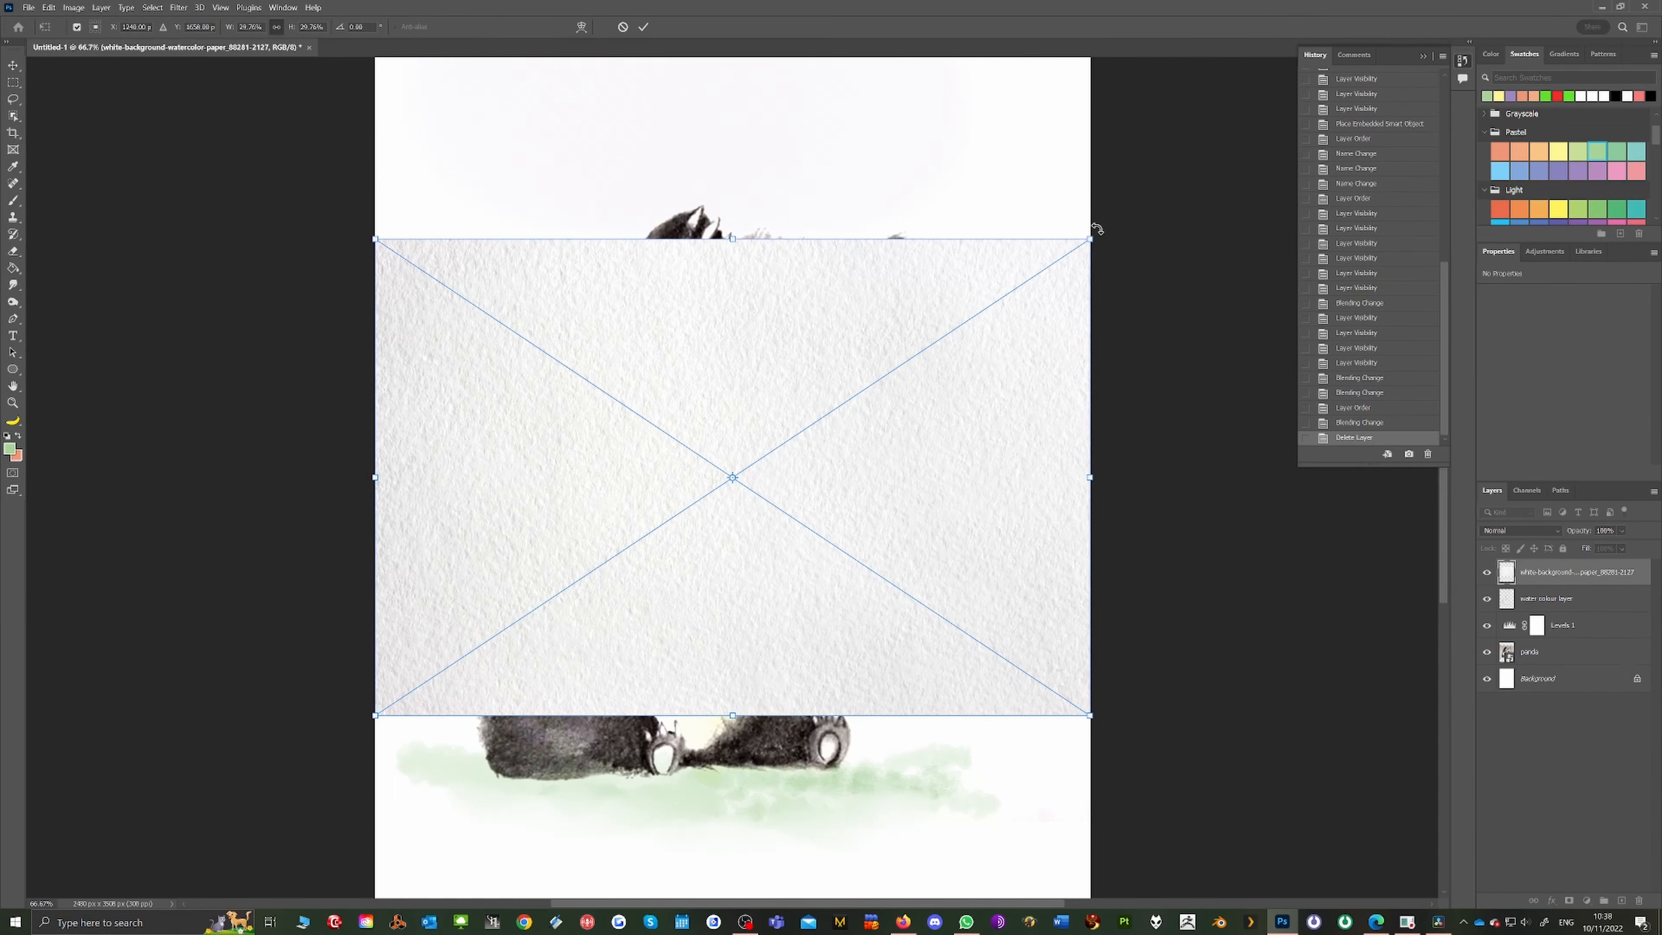
Rotate the placed paper texture 90° counterclockwise, scale it proportionally to about 45% so it covers the whole canvas, and commit the placement
key("ctrl+minus")
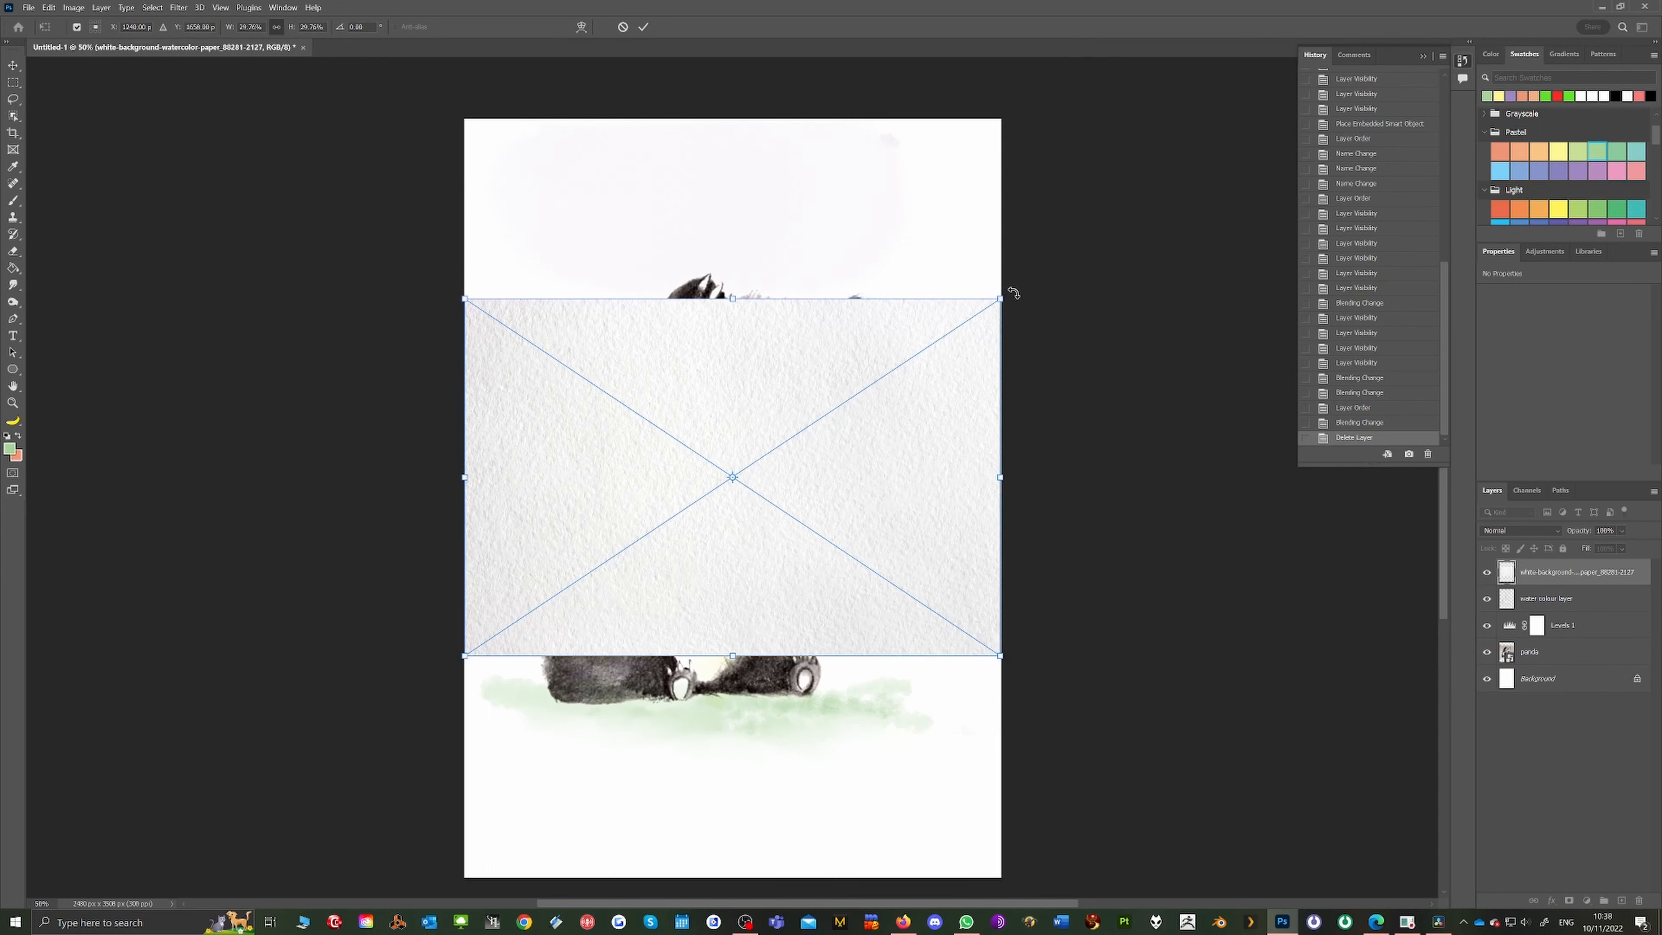
left_click_drag(1016, 291, 520, 169)
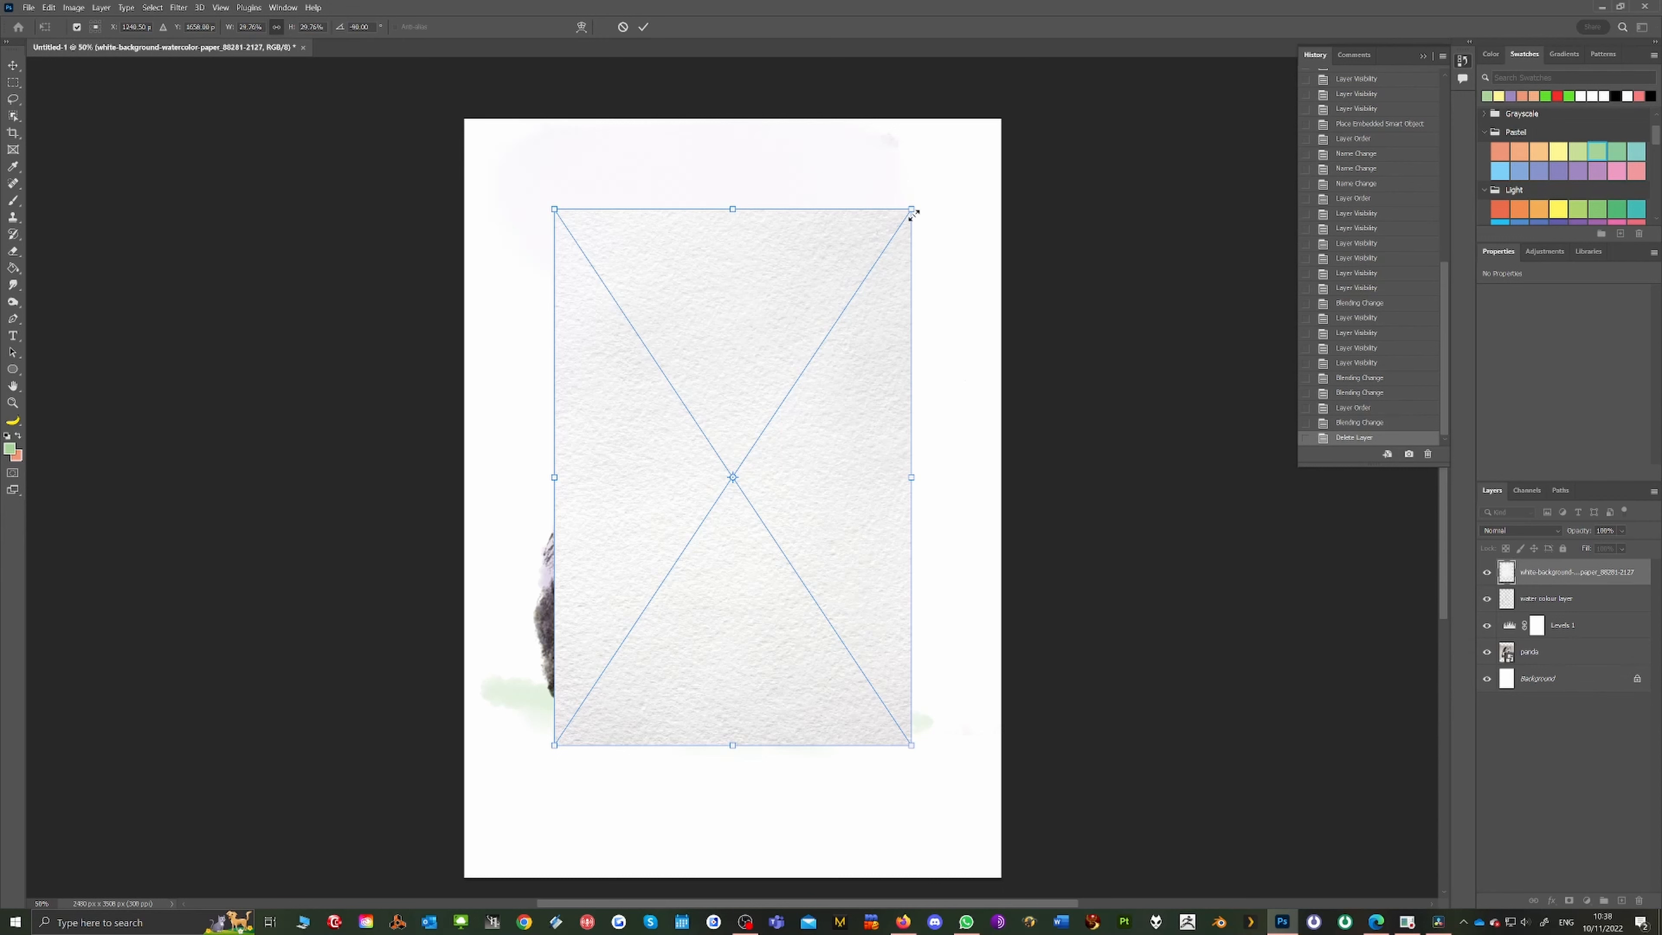
left_click_drag(911, 209, 1099, 134)
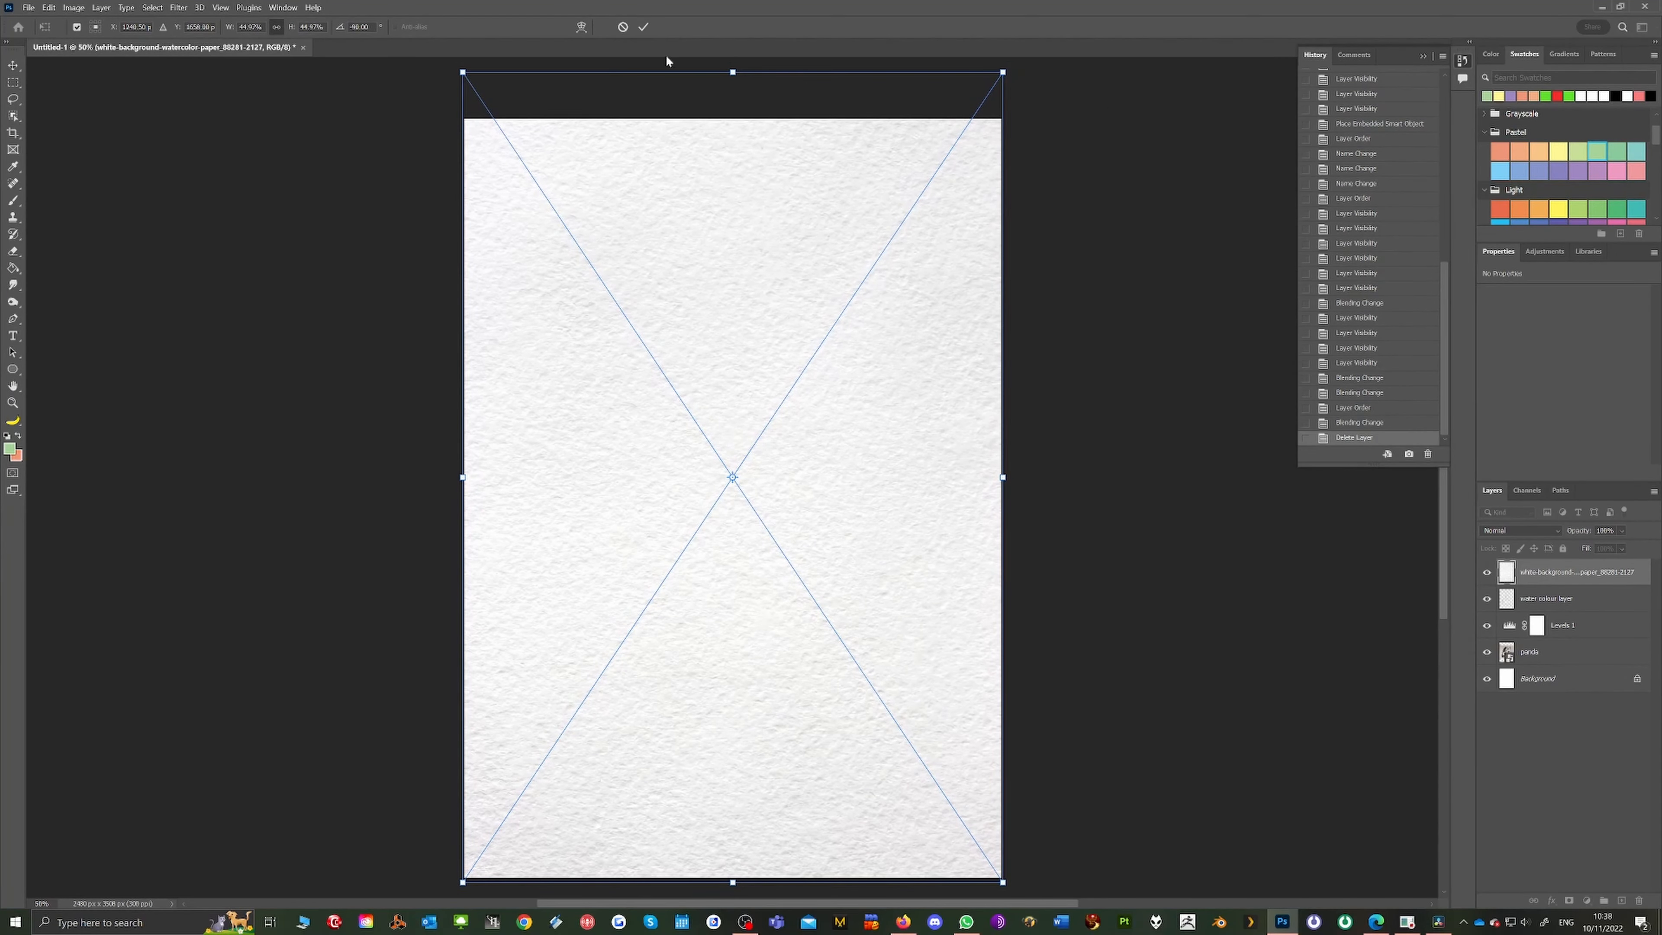
left_click(640, 27)
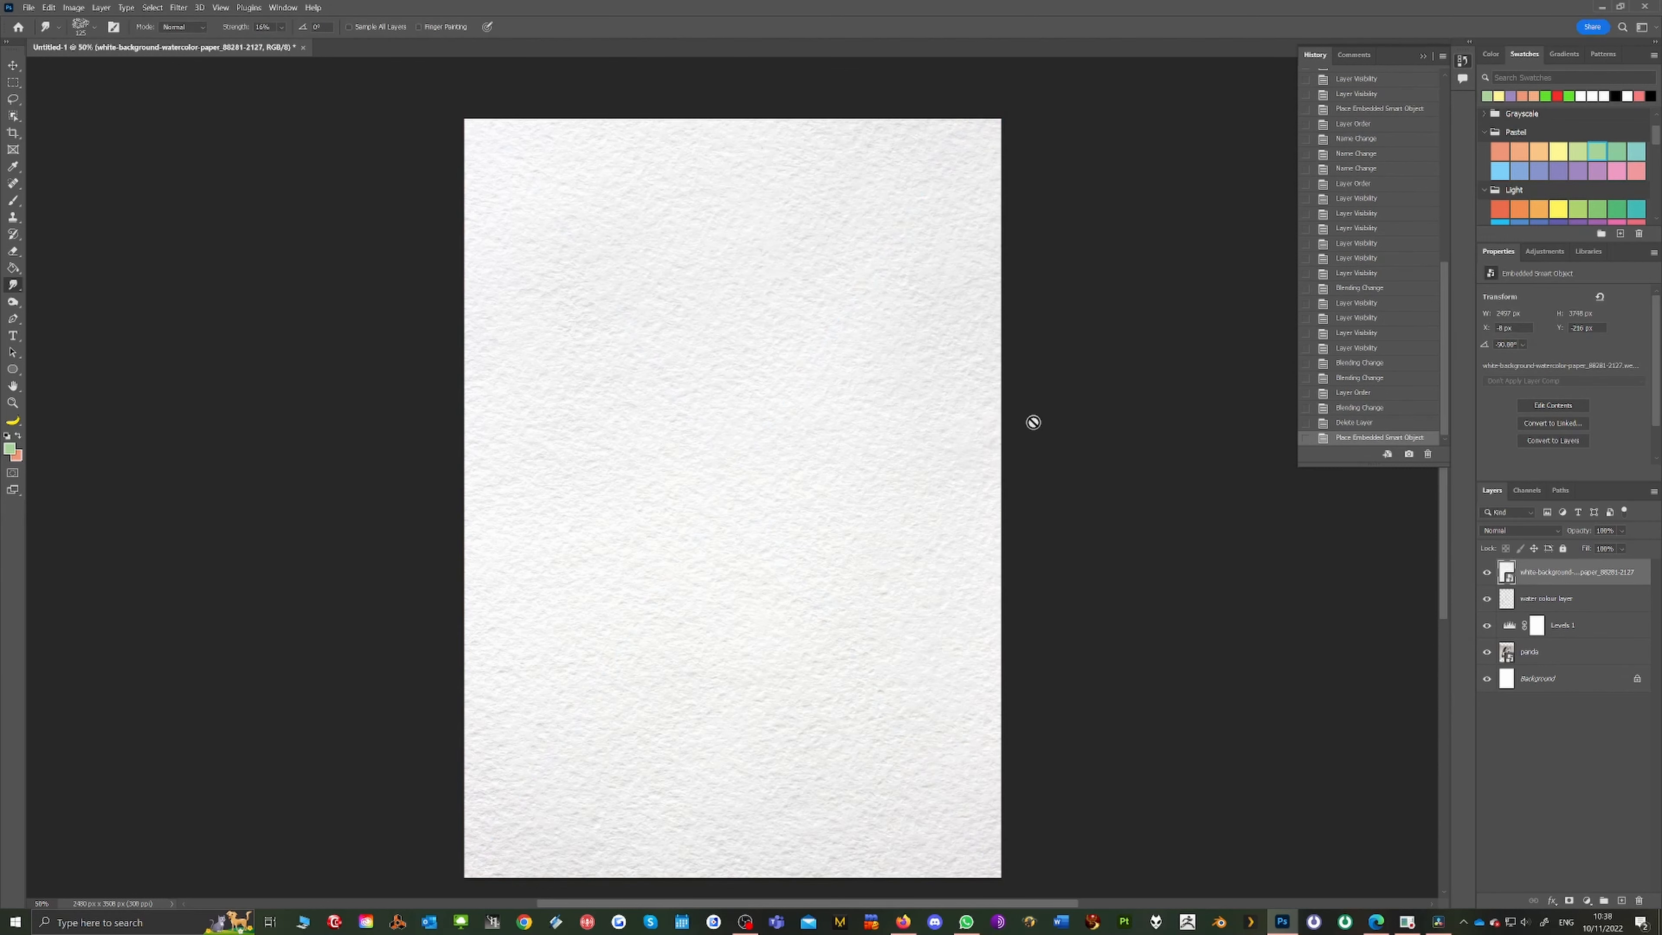
Set the paper texture layer's blend mode to Linear Burn and rename the layer "paper"
left_click(1520, 528)
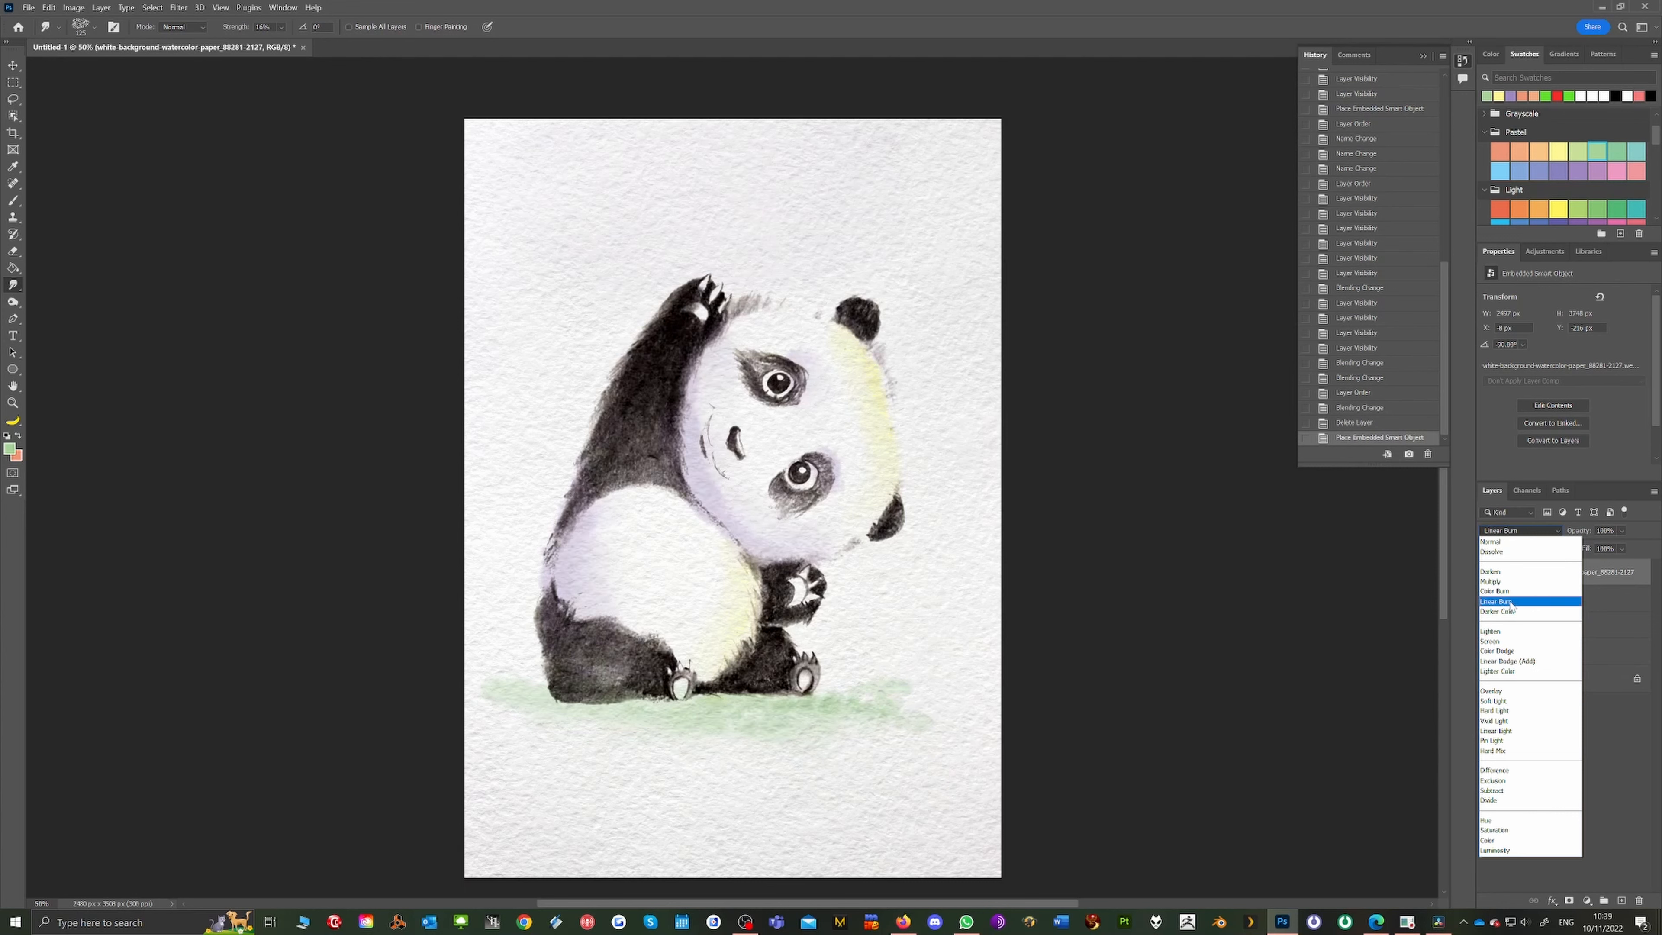
left_click(1512, 603)
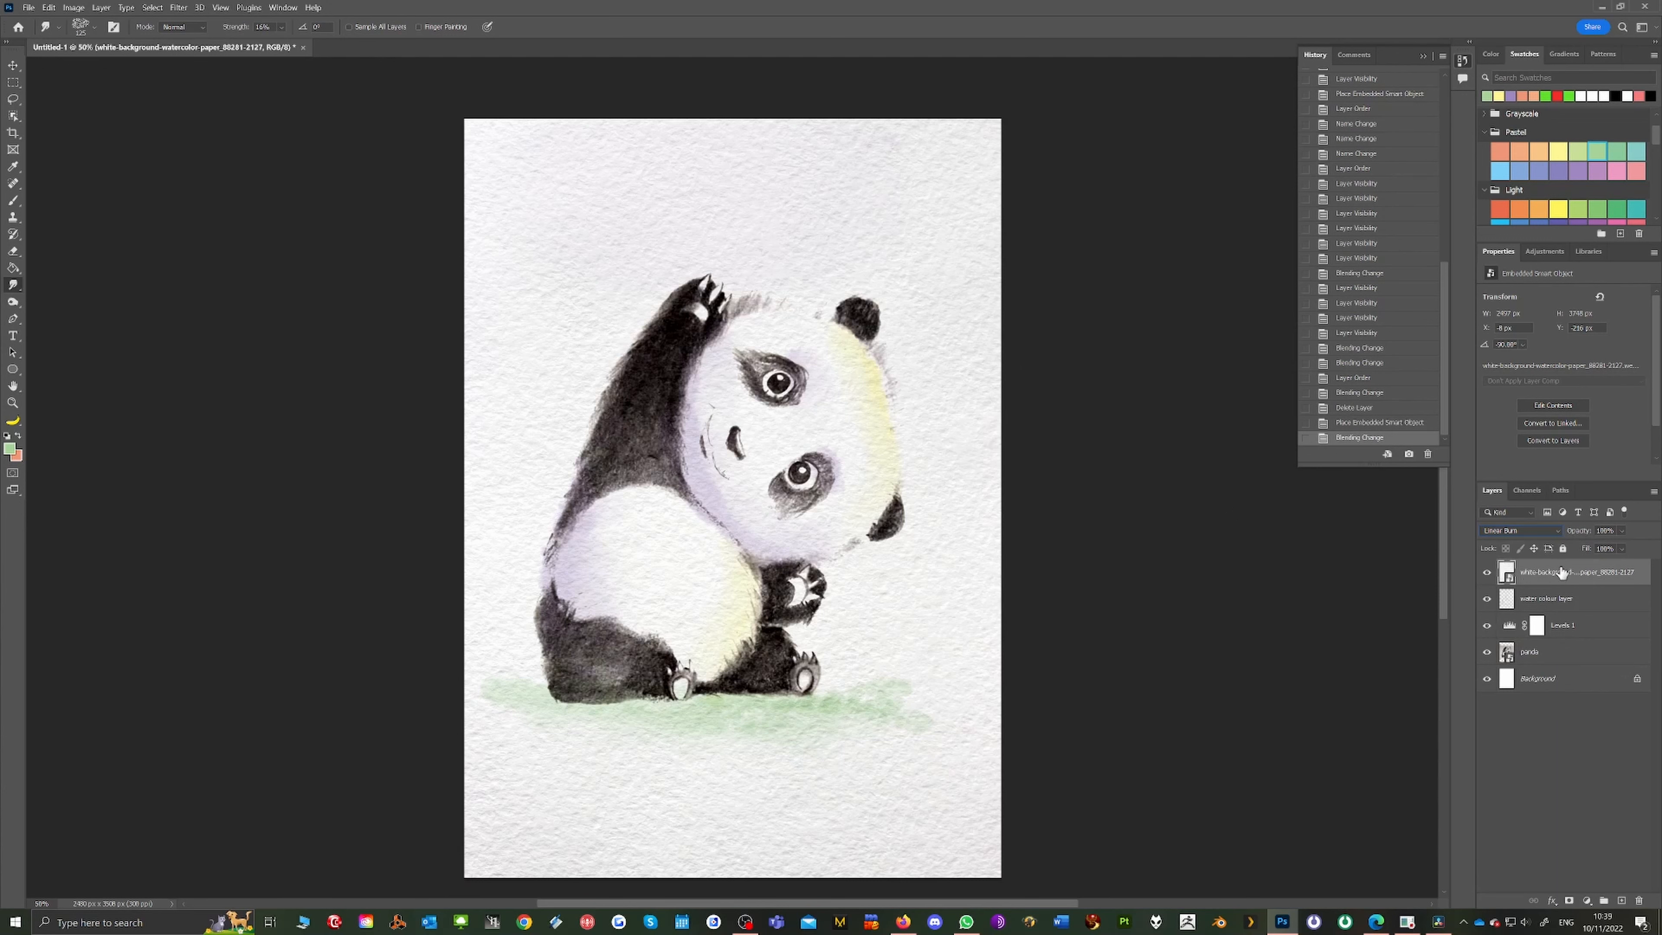
double_click(1546, 572)
type("paper")
key("Return")
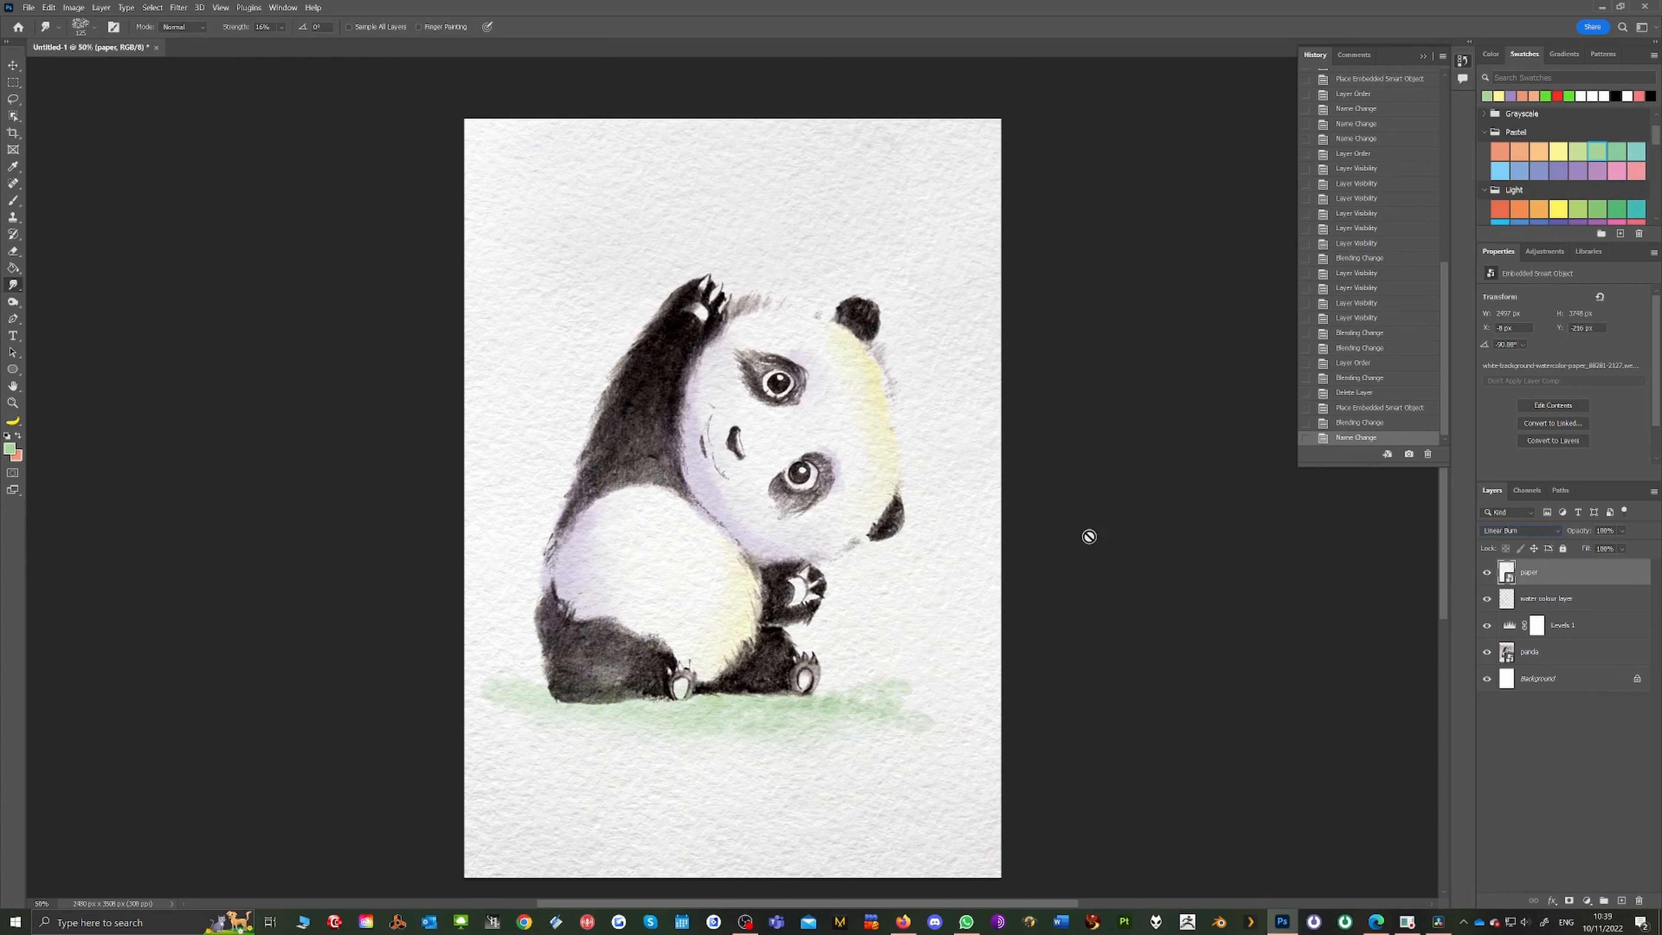
key("ctrl+plus")
key("ctrl+plus")
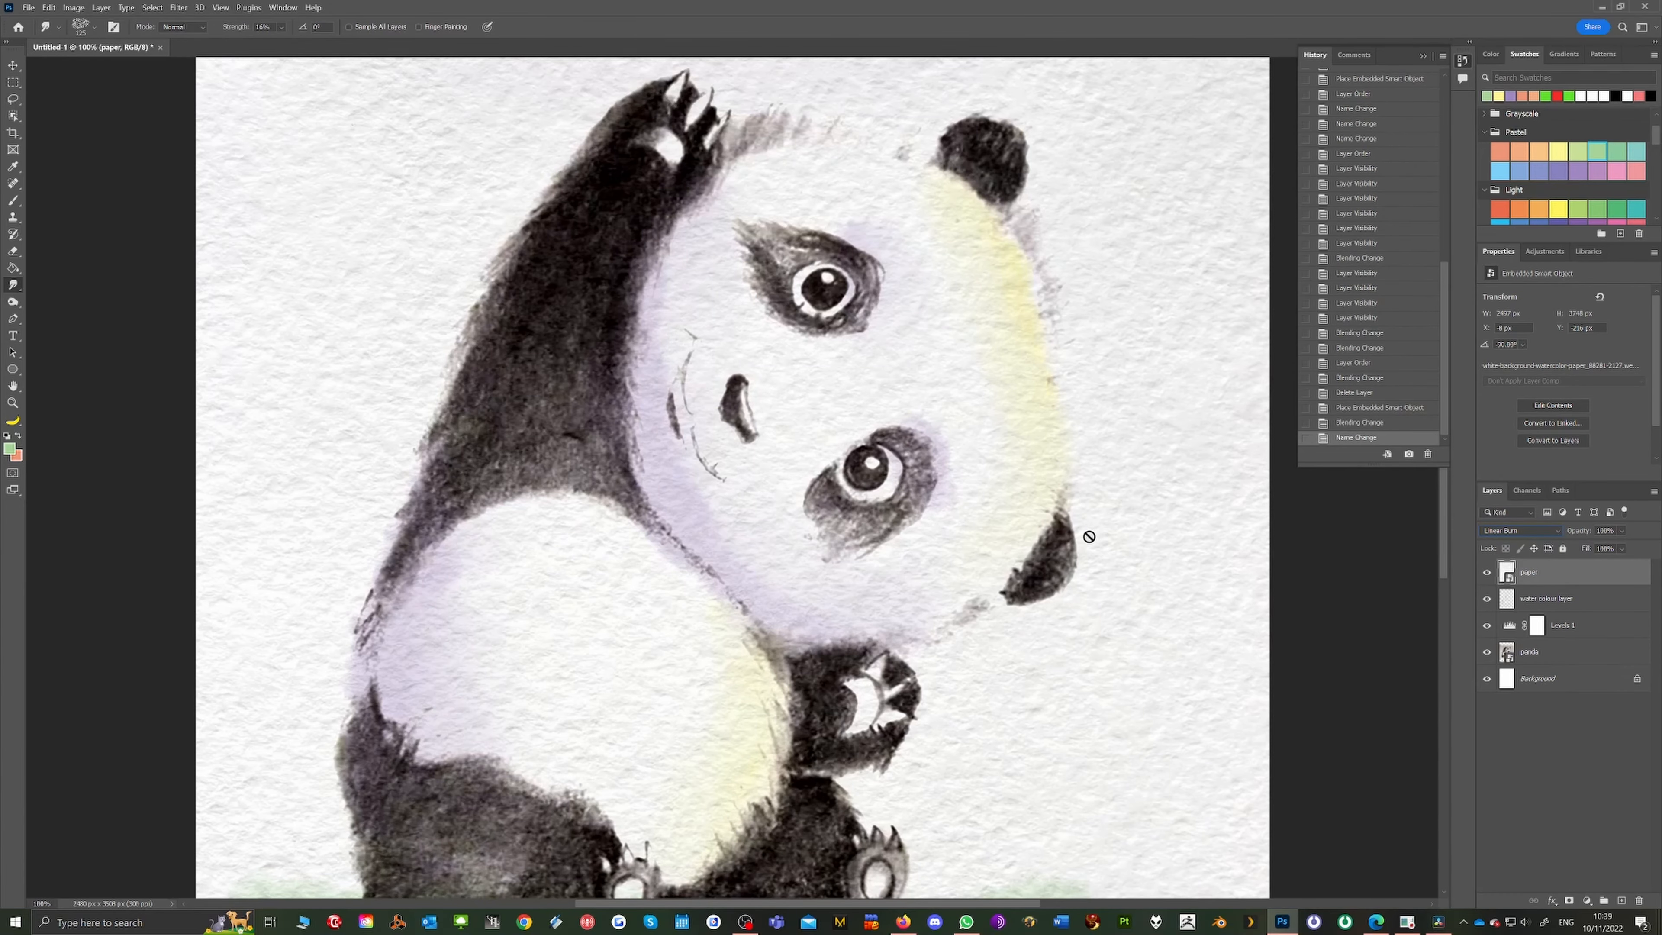
key("ctrl+minus")
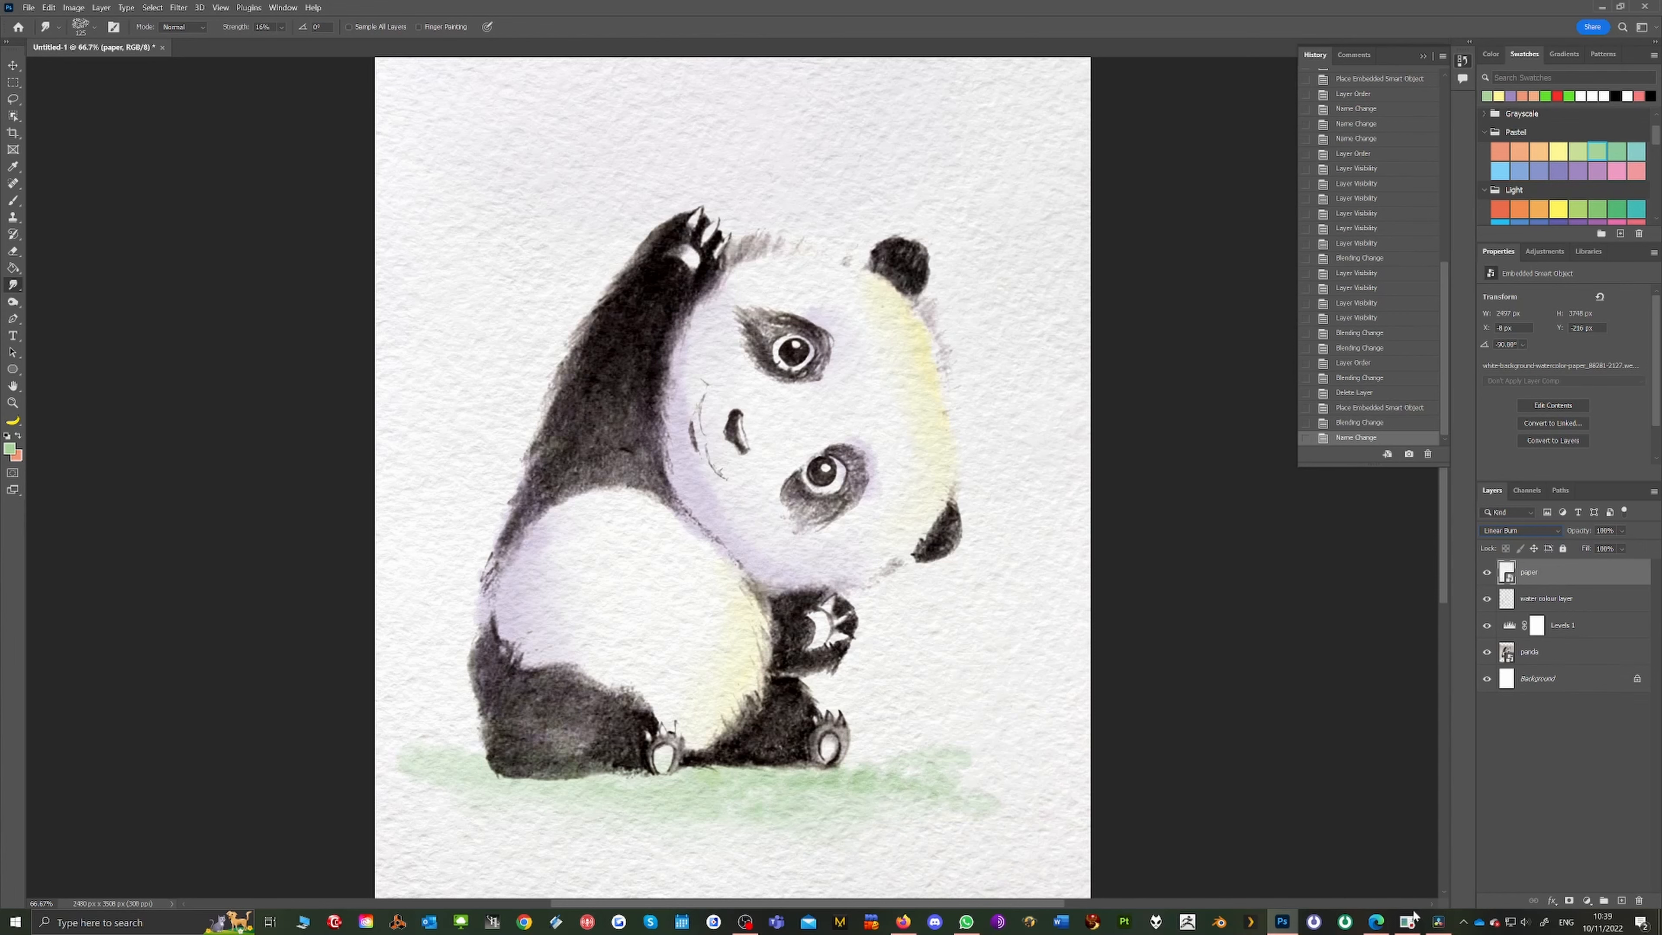
left_click(745, 922)
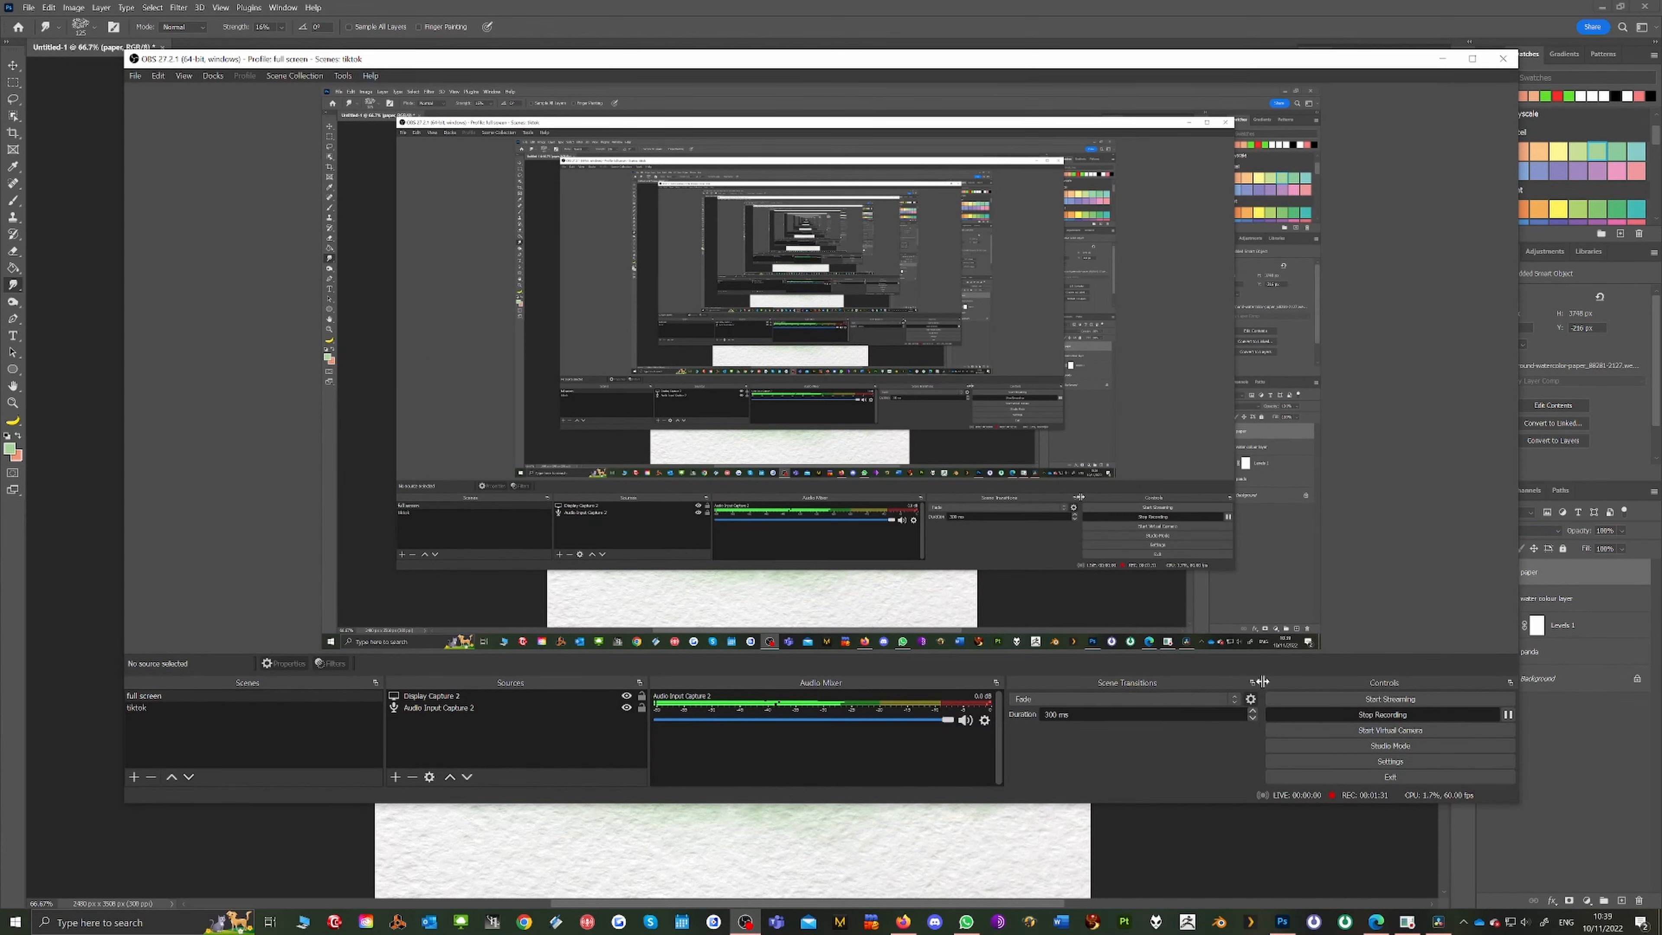